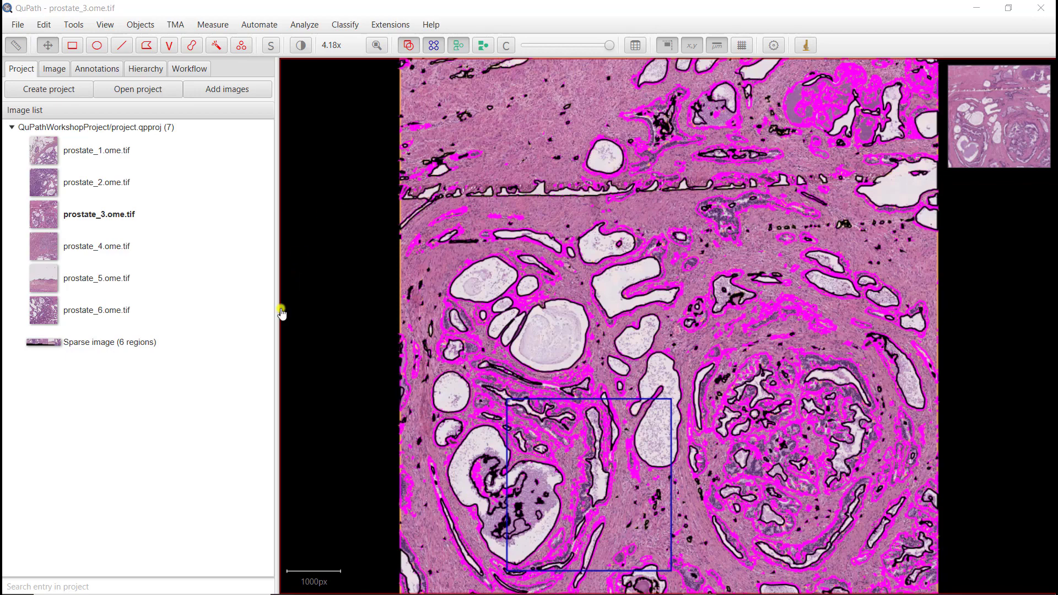
- Import ki67_lung.ndpi from the desktop images folder into the project with the image type Brightfield (H-DAB)
{"action": "left_click", "coordinate": [1009, 7]}
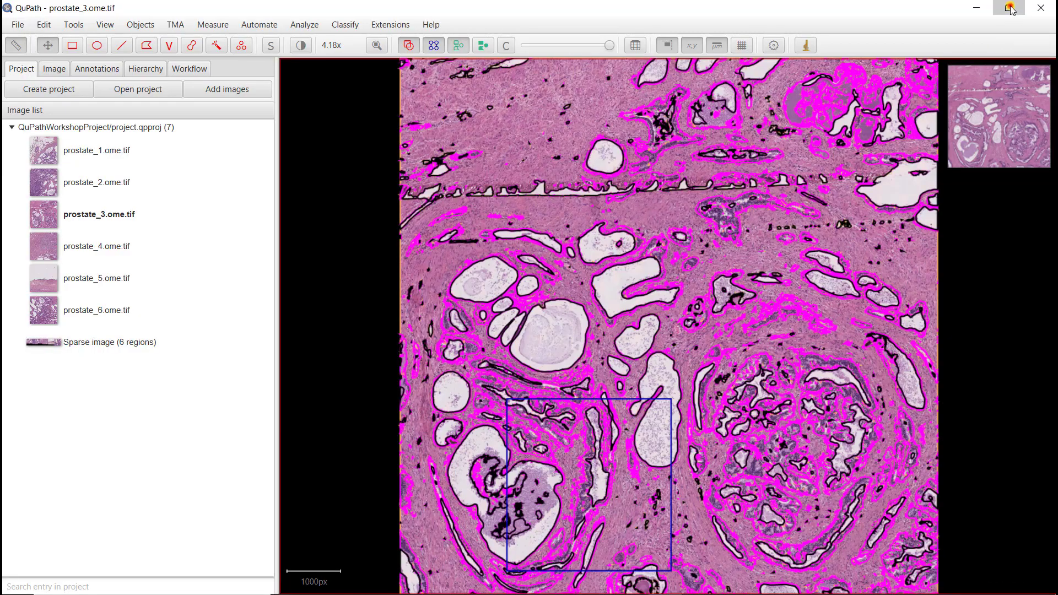
{"action": "double_click", "coordinate": [182, 23]}
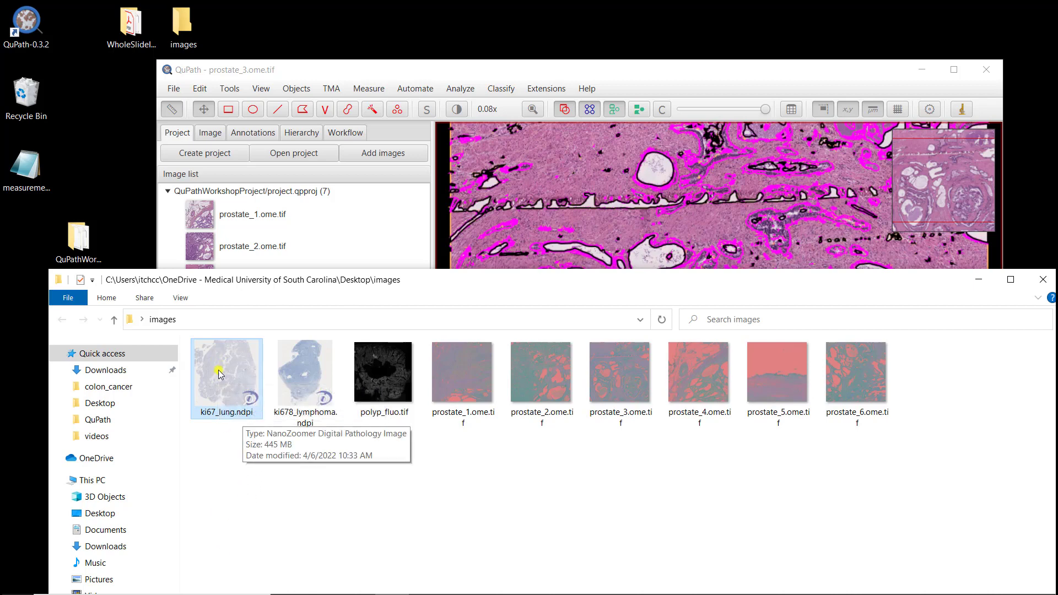
{"action": "left_click_drag", "start_coordinate": [243, 418], "coordinate": [539, 224]}
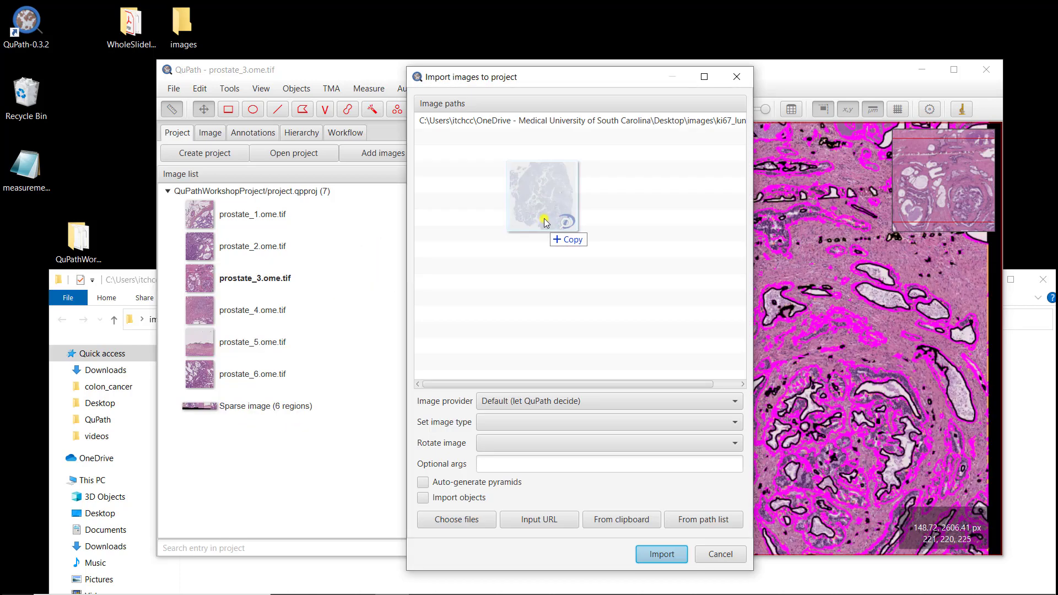
{"action": "left_click", "coordinate": [516, 429]}
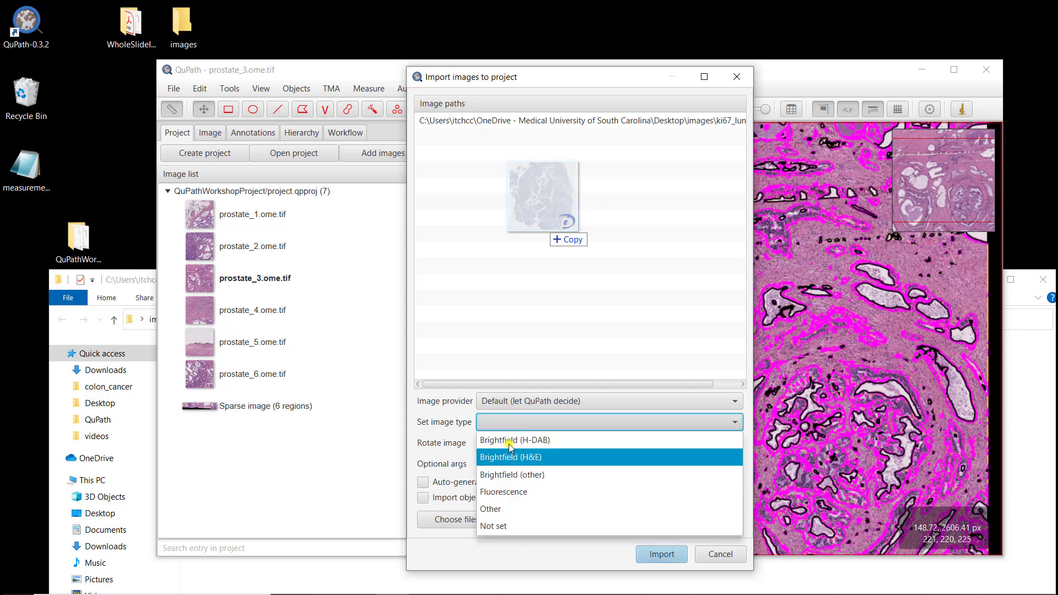
{"action": "left_click", "coordinate": [512, 441]}
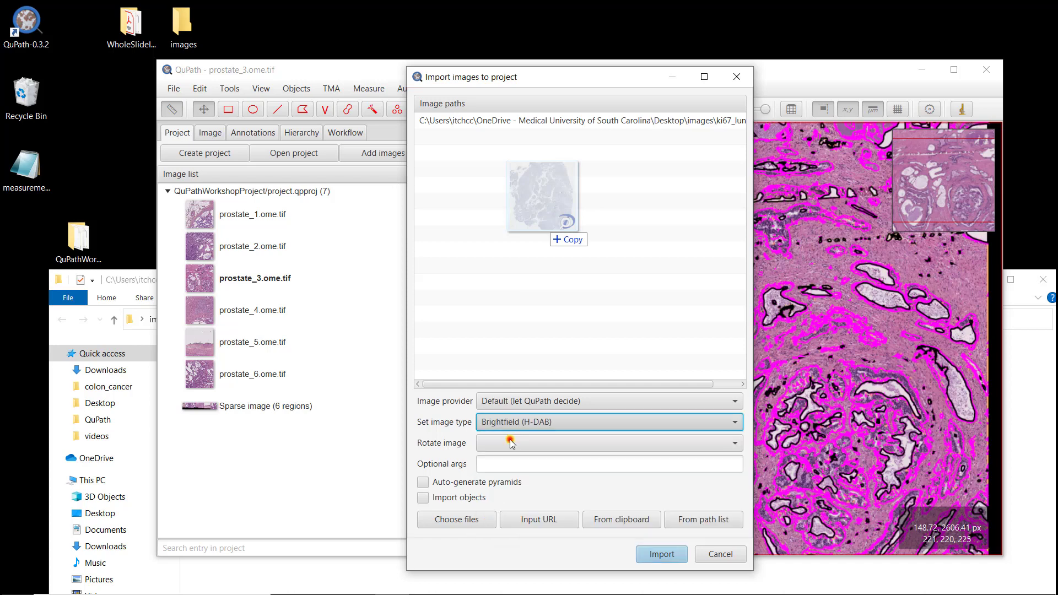
{"action": "left_click", "coordinate": [659, 557]}
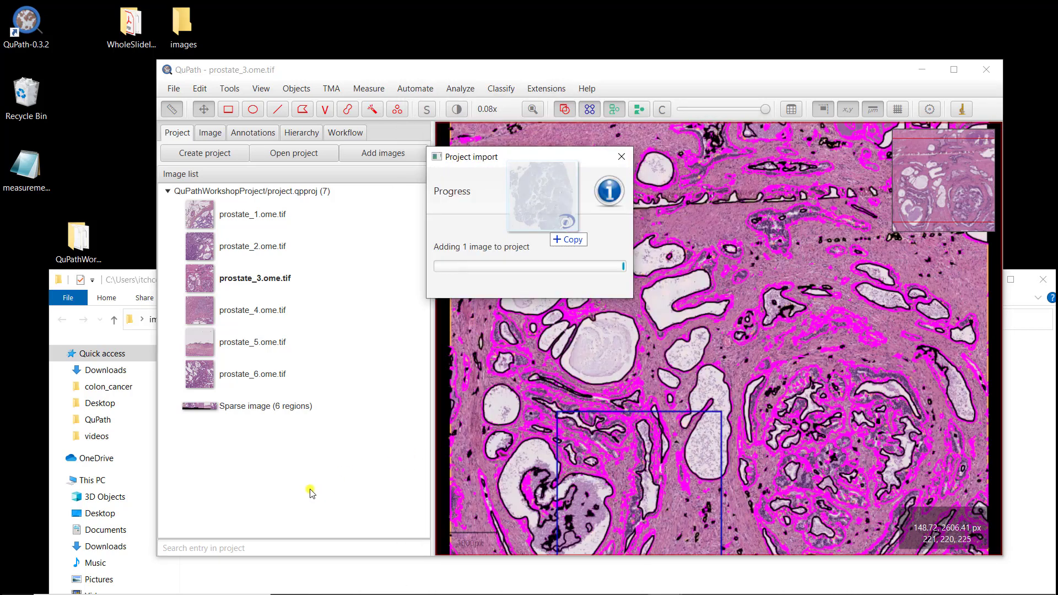
- Open ki67_lung.ndpi from the project in a maximized window and display its image properties
{"action": "left_click", "coordinate": [232, 440]}
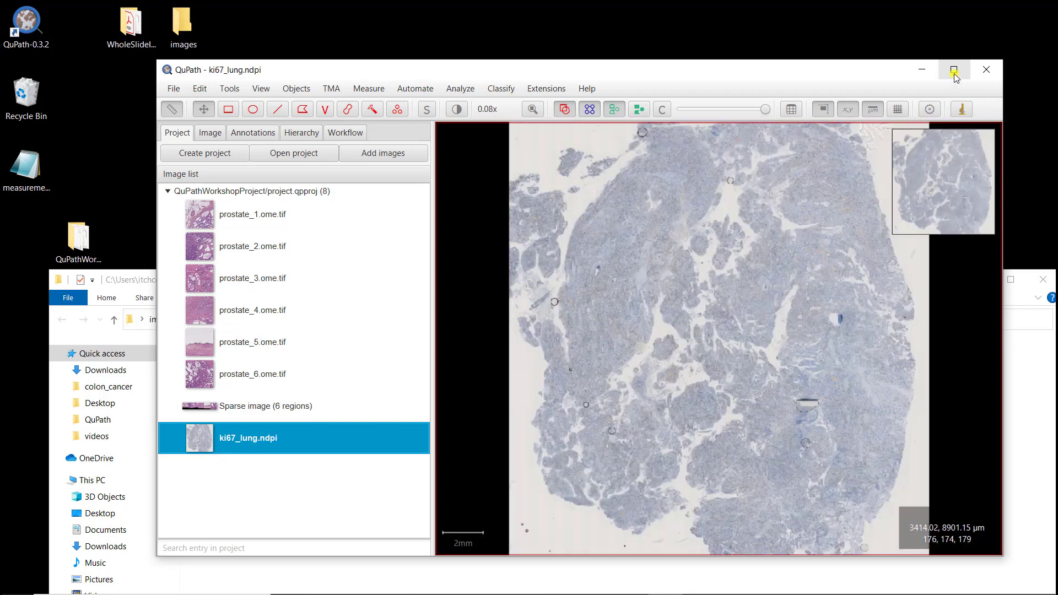
{"action": "left_click", "coordinate": [956, 75]}
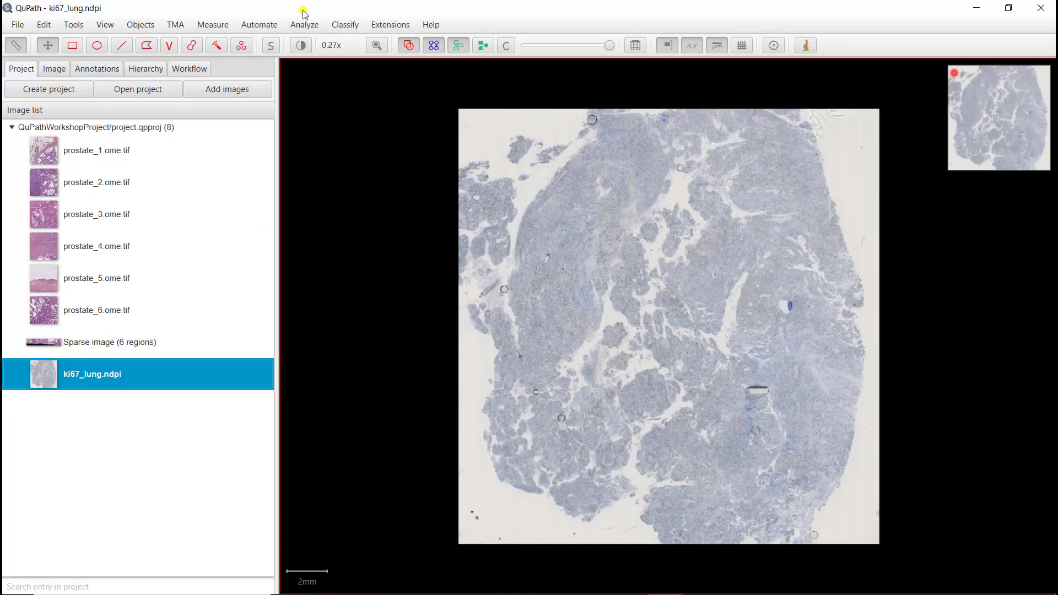
{"action": "left_click", "coordinate": [55, 70]}
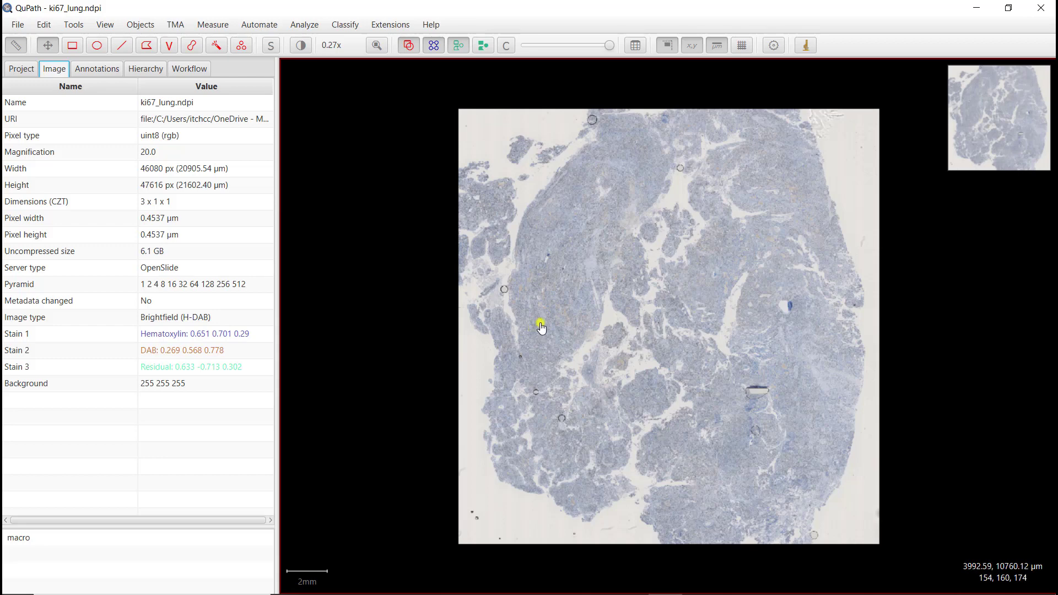
- Draw a rectangle annotation of about 91,300 µm² covering both empty background and the edge of the stained tissue island
{"action": "left_click", "coordinate": [103, 69]}
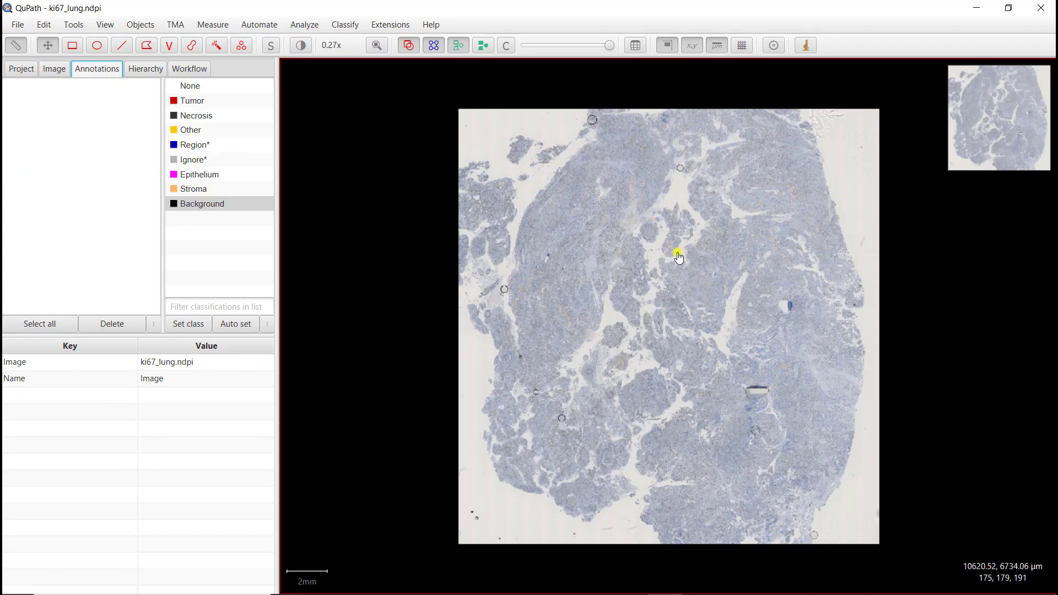
{"action": "scroll", "coordinate": [602, 313], "scroll_direction": "up", "scroll_amount": 3}
{"action": "scroll", "coordinate": [602, 312], "scroll_direction": "up", "scroll_amount": 10}
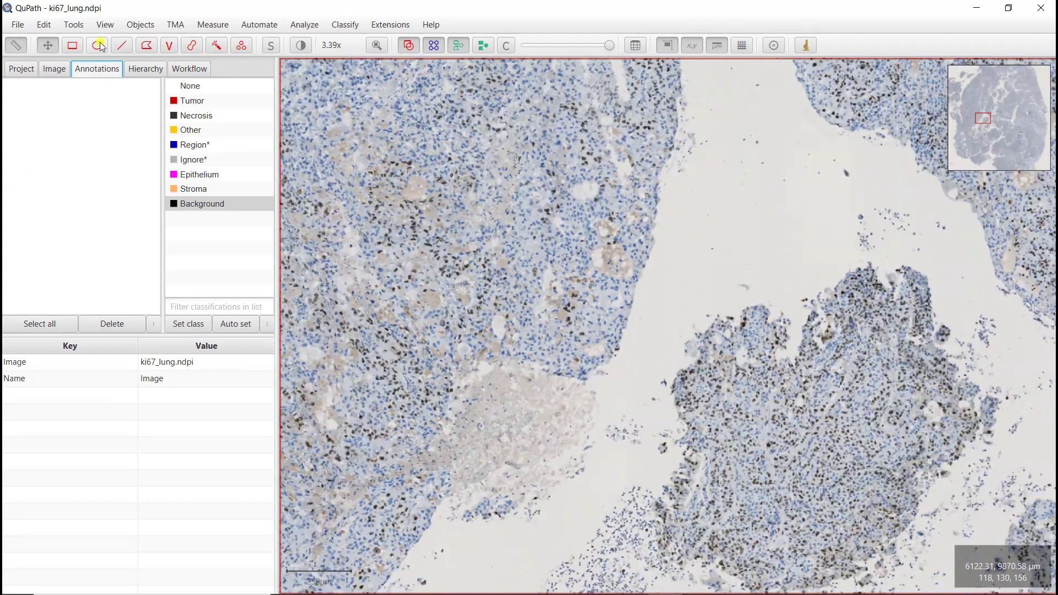
{"action": "left_click", "coordinate": [73, 45]}
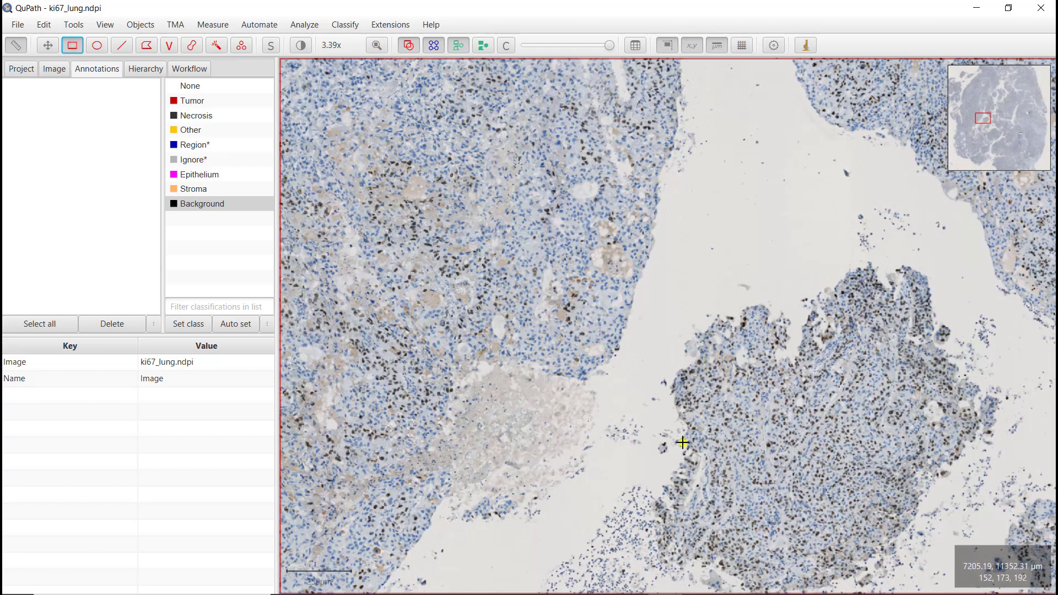
{"action": "left_click_drag", "start_coordinate": [643, 352], "coordinate": [718, 431]}
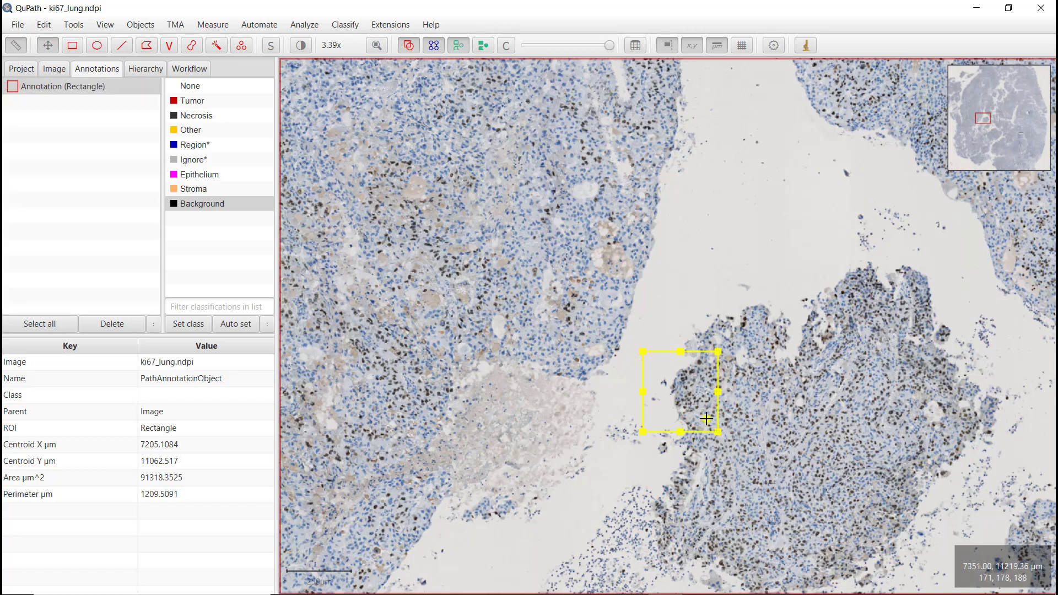
- Estimate the stain vectors from the rectangle using the modal background values and automatic detection, naming them H-DAB estimated
{"action": "key", "text": "ctrl+l"}
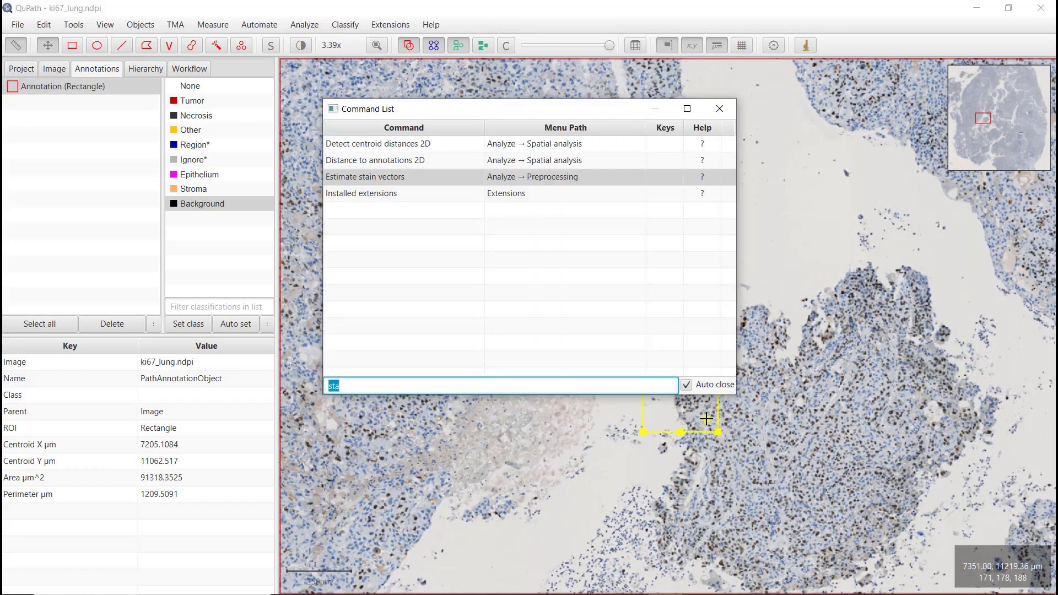
{"action": "double_click", "coordinate": [393, 178]}
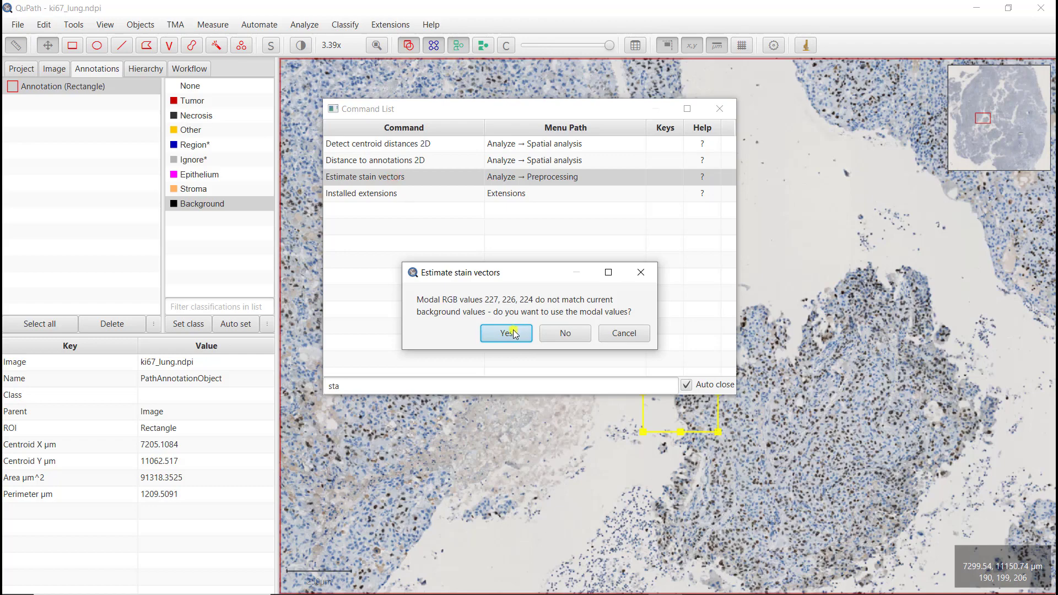
{"action": "left_click", "coordinate": [514, 331]}
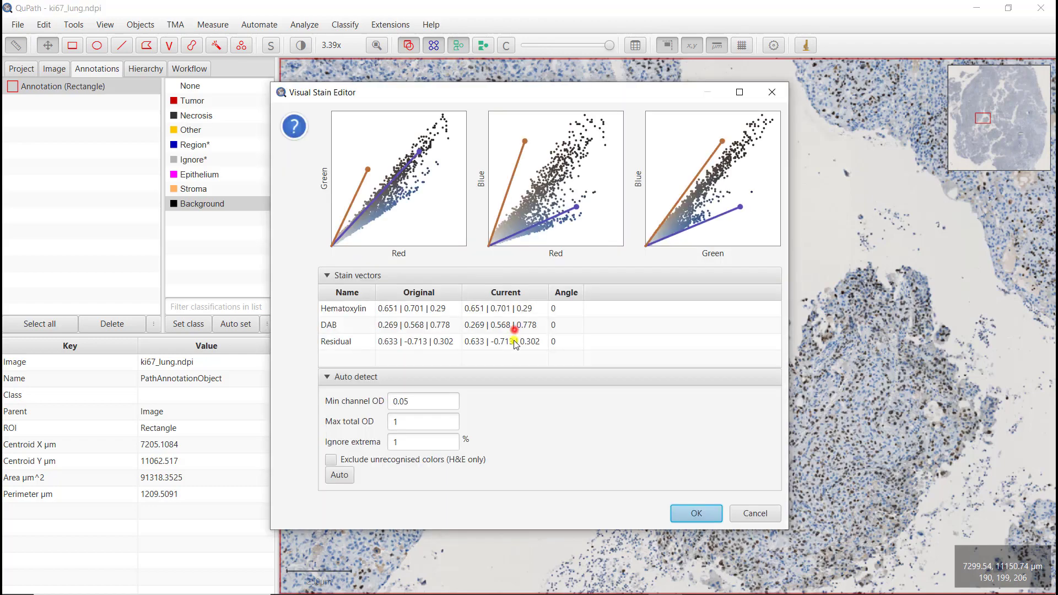
{"action": "left_click", "coordinate": [350, 477]}
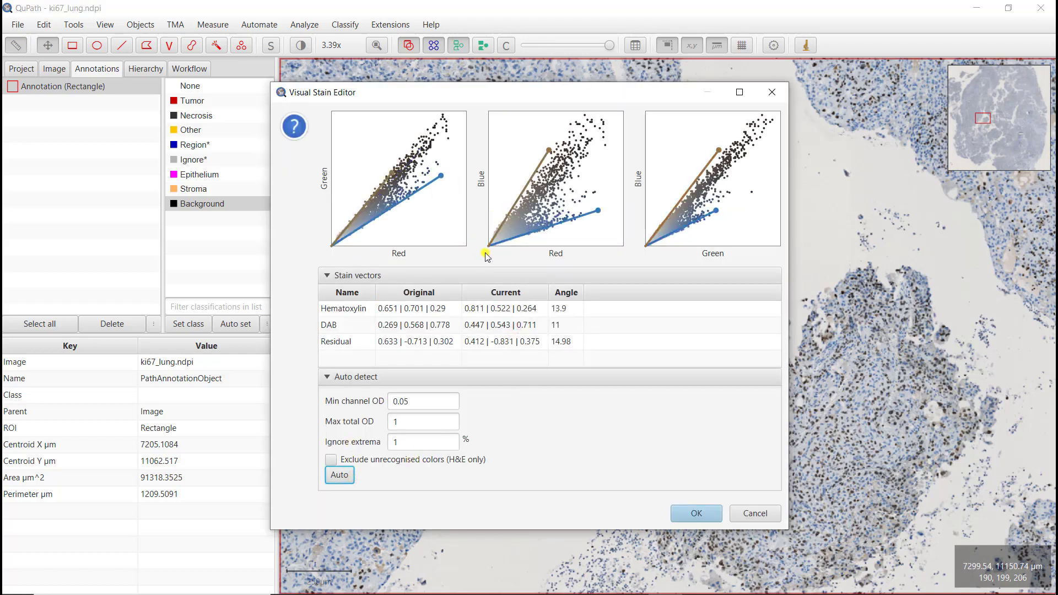
{"action": "left_click", "coordinate": [696, 515]}
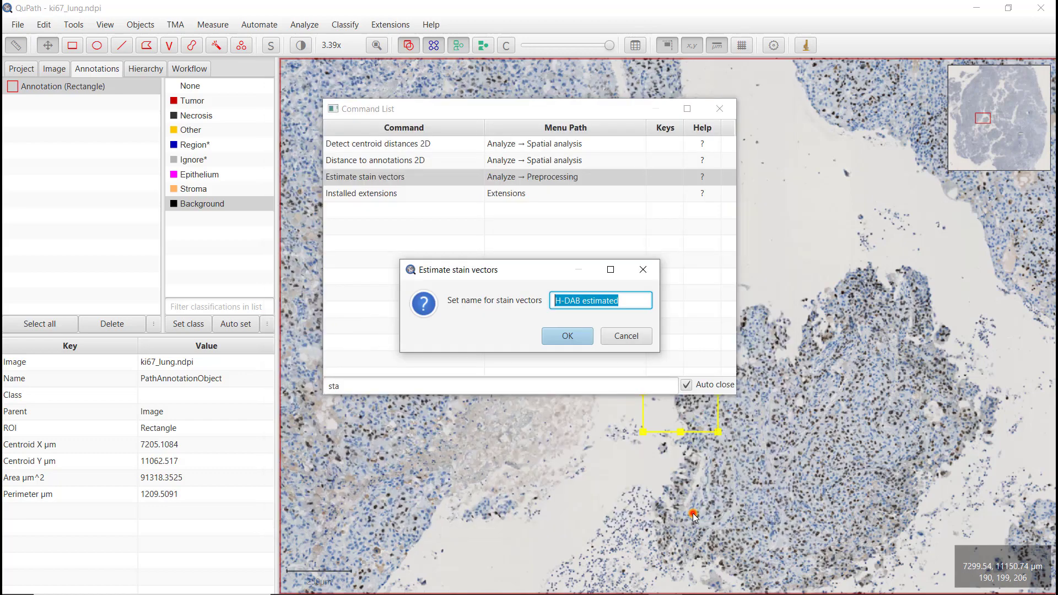
{"action": "left_click", "coordinate": [570, 343]}
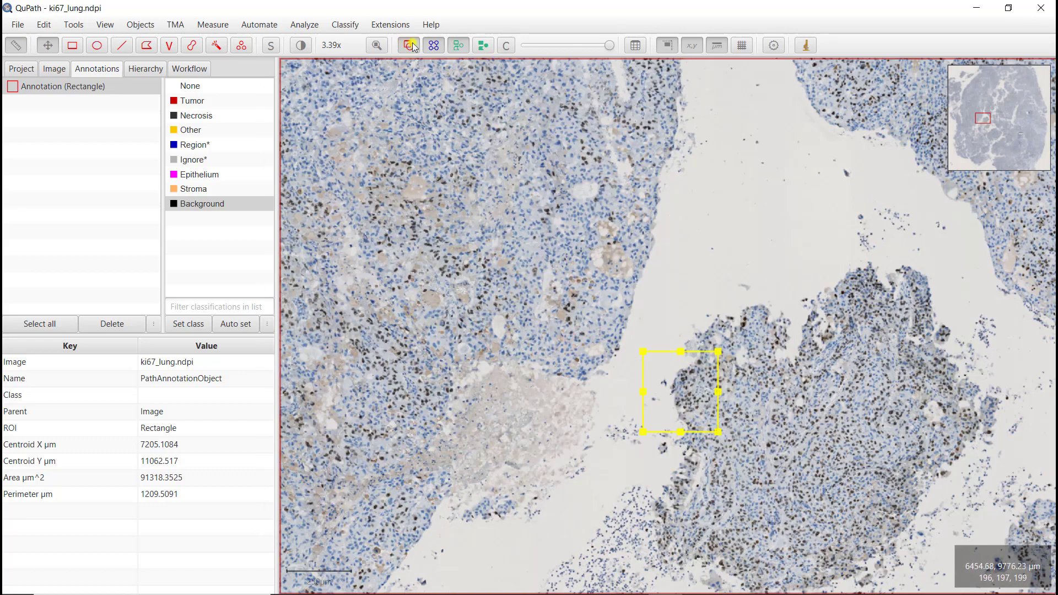
- Inspect the separated Hematoxylin and DAB channels of the image, then return the display to Original
{"action": "left_click", "coordinate": [301, 46]}
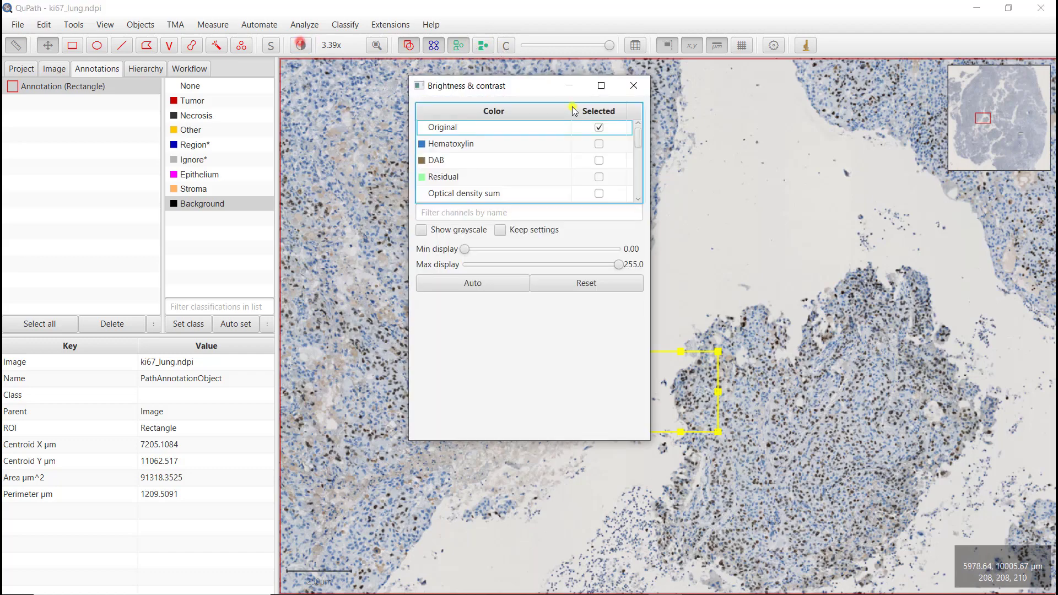
{"action": "left_click_drag", "start_coordinate": [531, 84], "coordinate": [422, 155]}
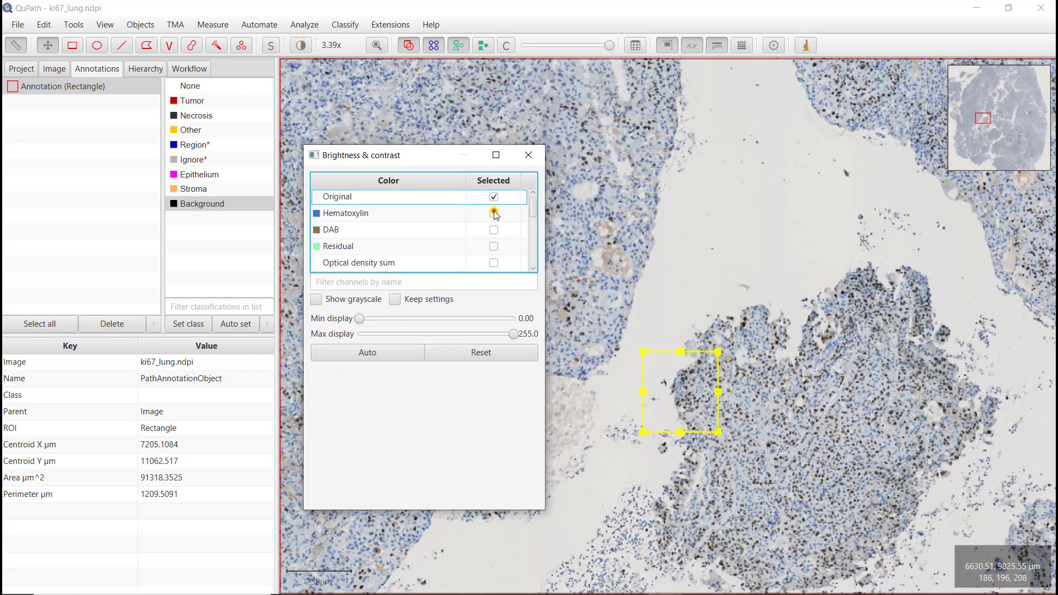
{"action": "left_click", "coordinate": [493, 213]}
{"action": "left_click", "coordinate": [494, 230]}
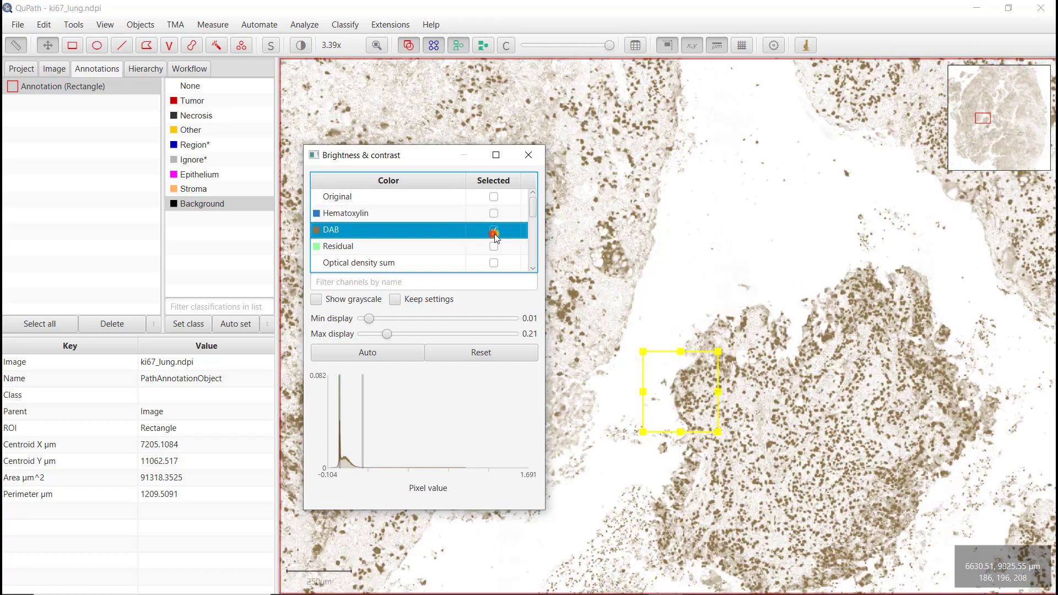
{"action": "left_click", "coordinate": [494, 197]}
{"action": "left_click", "coordinate": [528, 155]}
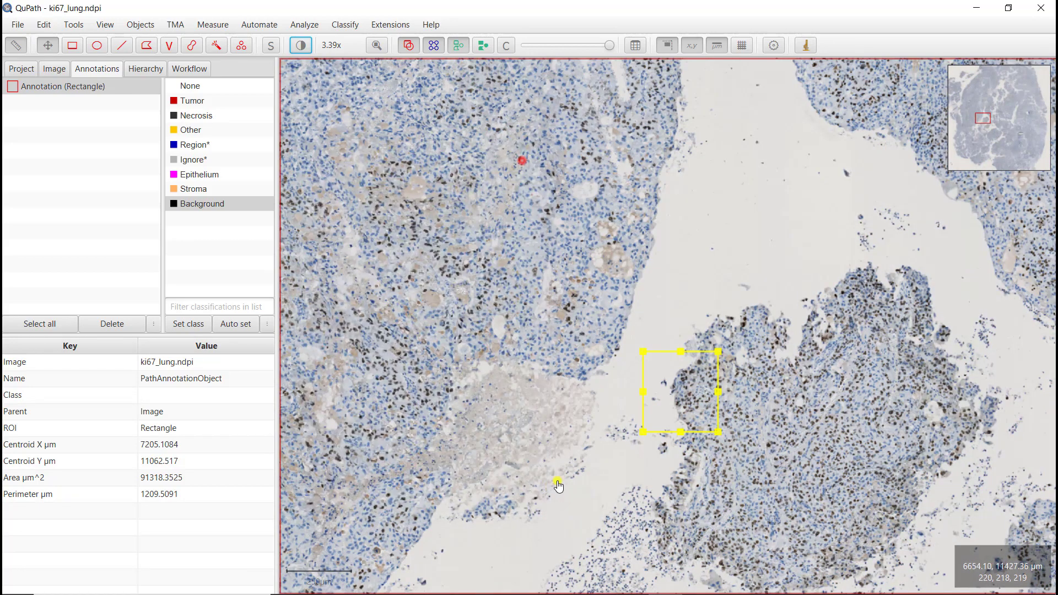
- Delete the small rectangle annotation and draw a larger one of about 1,472,000 µm² over stained tissue including the pale stroma band
{"action": "left_click", "coordinate": [101, 329]}
{"action": "left_click", "coordinate": [555, 325]}
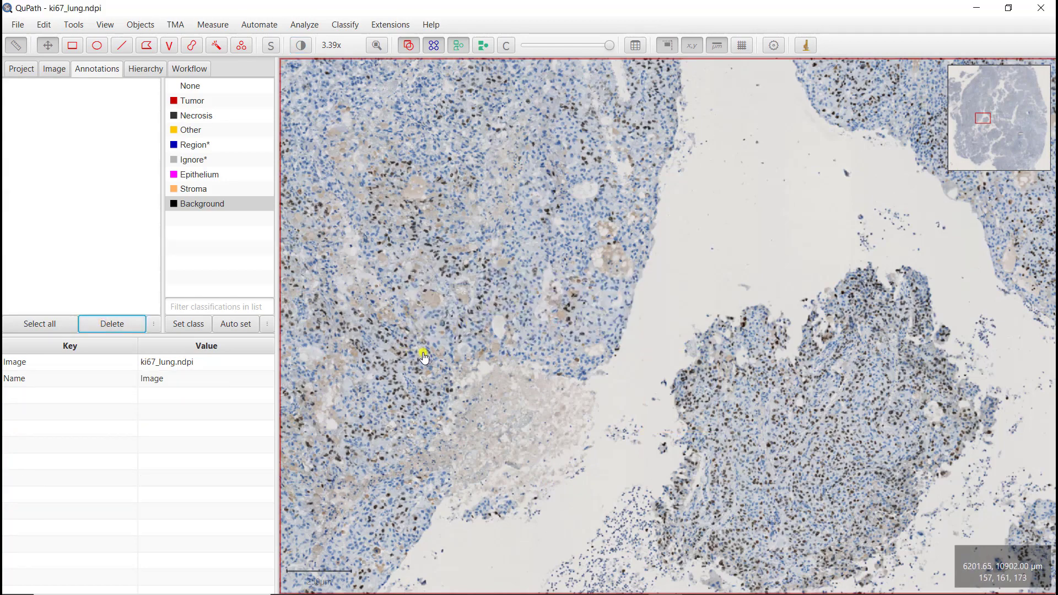
{"action": "scroll", "coordinate": [421, 355], "scroll_direction": "down", "scroll_amount": 5}
{"action": "left_click_drag", "start_coordinate": [397, 362], "coordinate": [611, 355]}
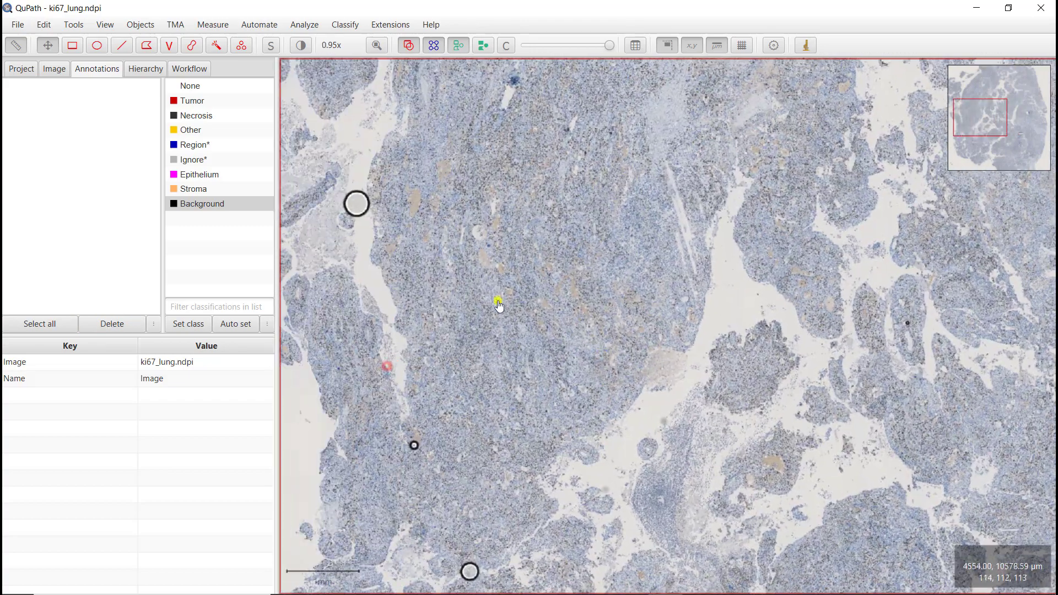
{"action": "left_click", "coordinate": [73, 45]}
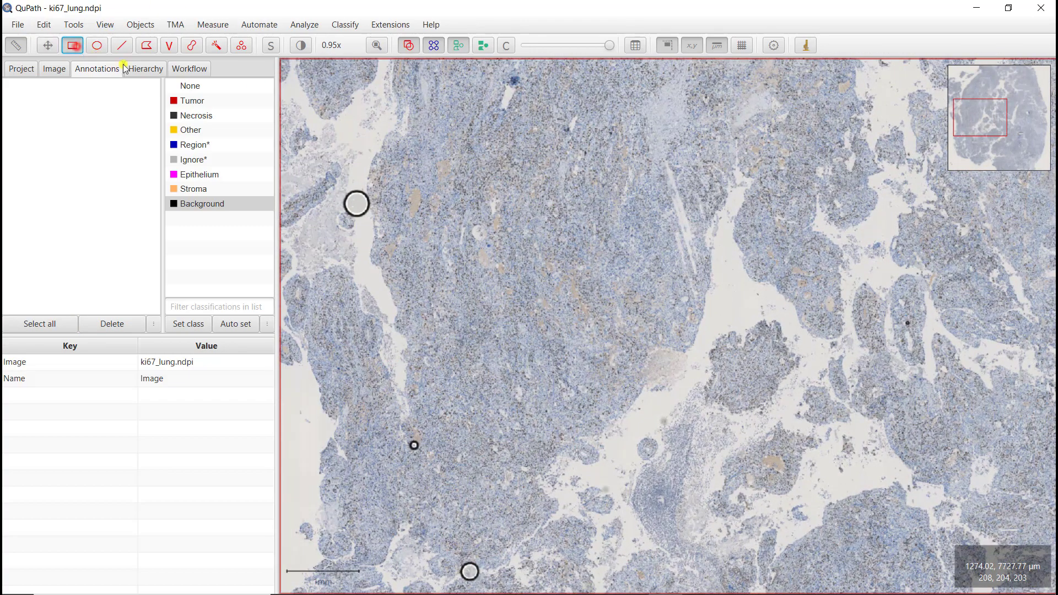
{"action": "scroll", "coordinate": [485, 193], "scroll_direction": "up", "scroll_amount": 3}
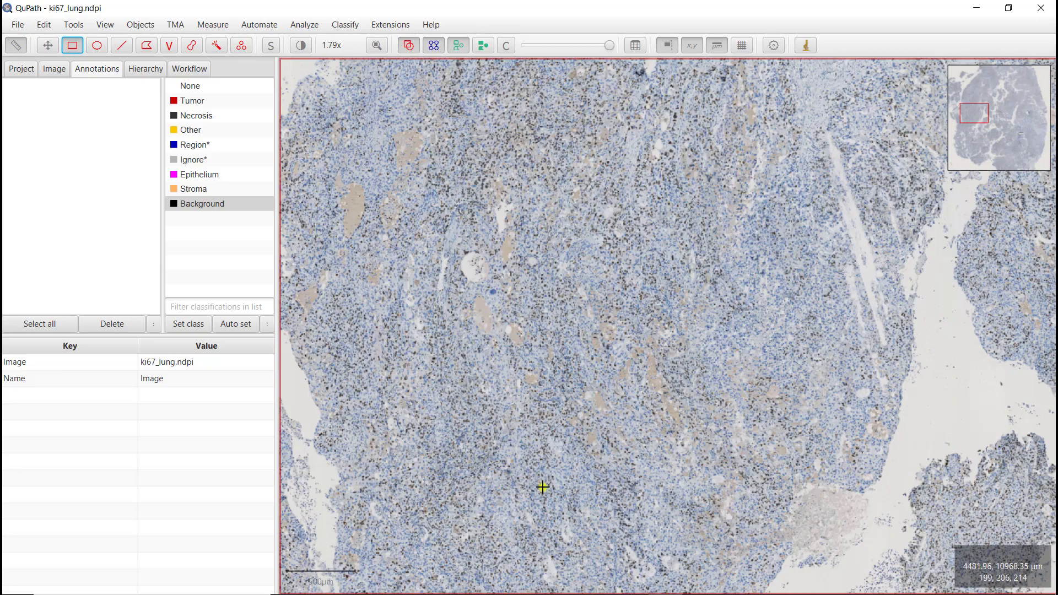
{"action": "scroll", "coordinate": [417, 354], "scroll_direction": "down", "scroll_amount": 1}
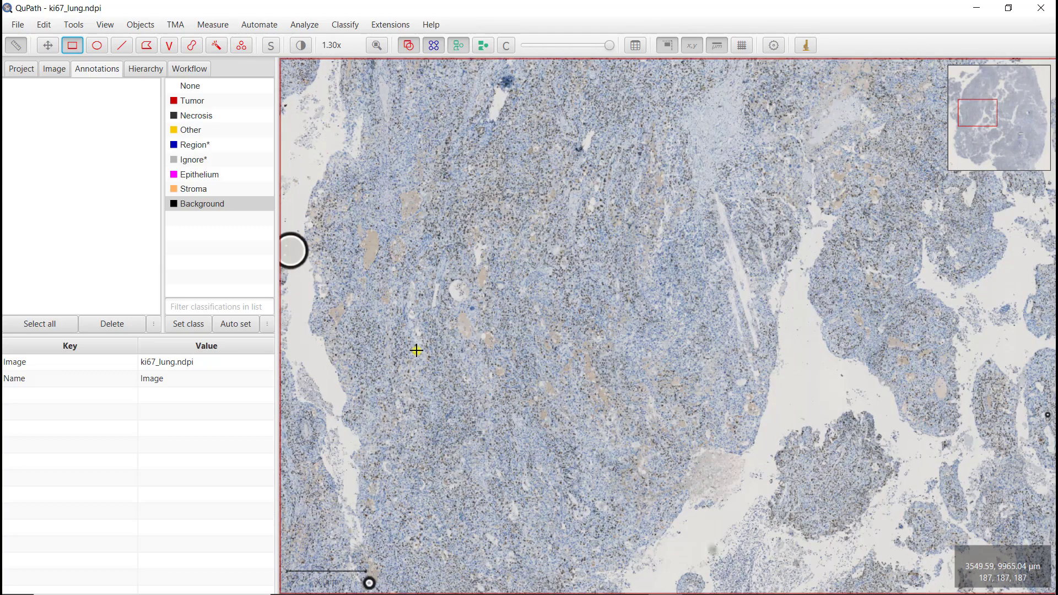
{"action": "scroll", "coordinate": [588, 219], "scroll_direction": "up", "scroll_amount": 5}
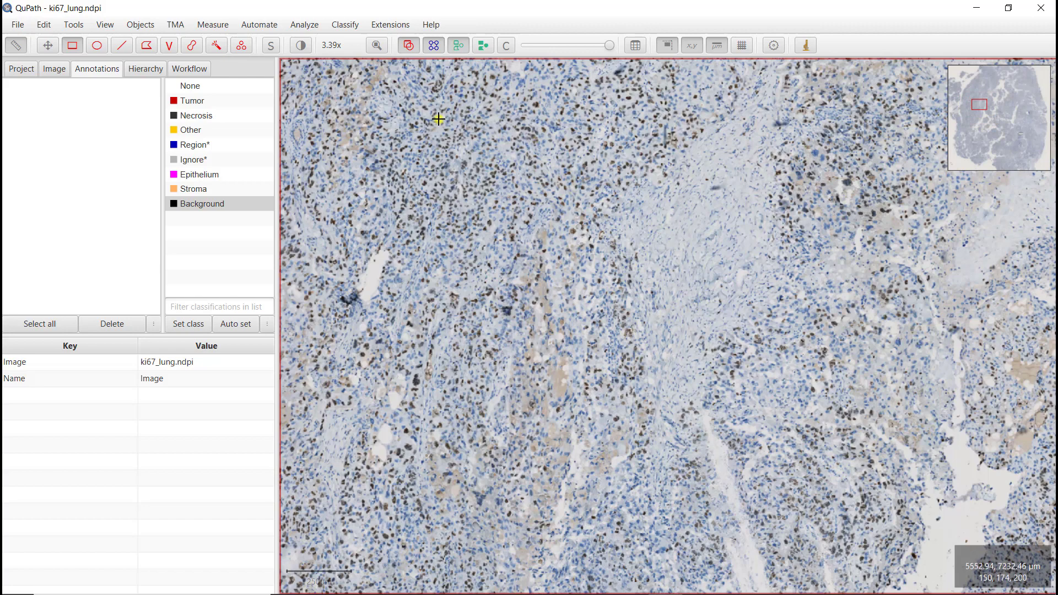
{"action": "mouse_move", "coordinate": [391, 107]}
{"action": "left_mouse_down"}
{"action": "mouse_move", "coordinate": [480, 291]}
{"action": "mouse_move", "coordinate": [677, 357]}
{"action": "mouse_move", "coordinate": [750, 366]}
{"action": "left_mouse_up"}
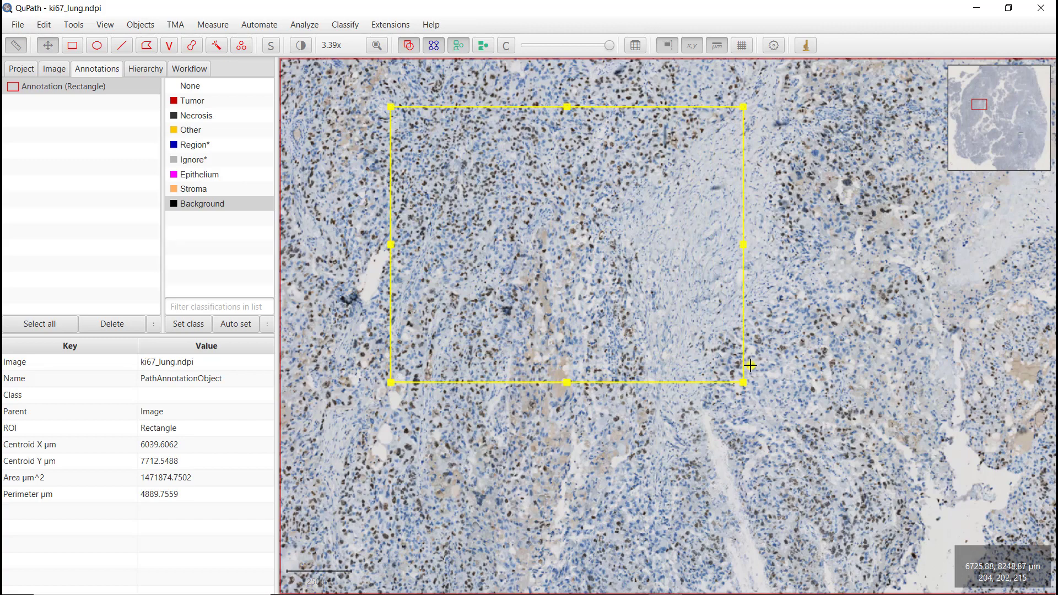
- Find and open Positive cell detection for the rectangle annotation, and move its dialog clear of the annotated tissue
{"action": "key", "text": "ctrl+l"}
{"action": "type", "text": "cell"}
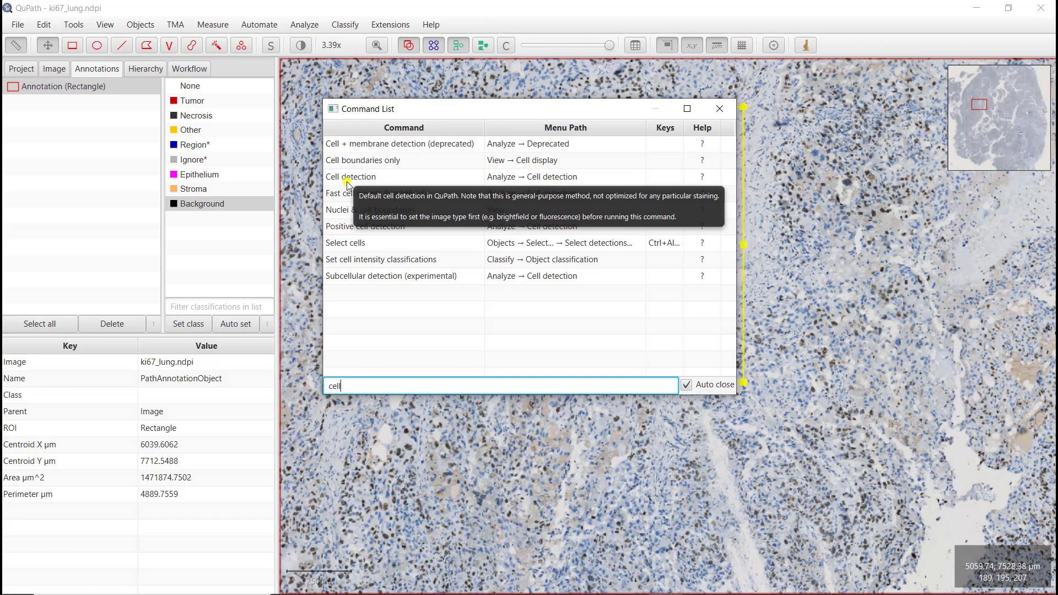
{"action": "left_click", "coordinate": [366, 229]}
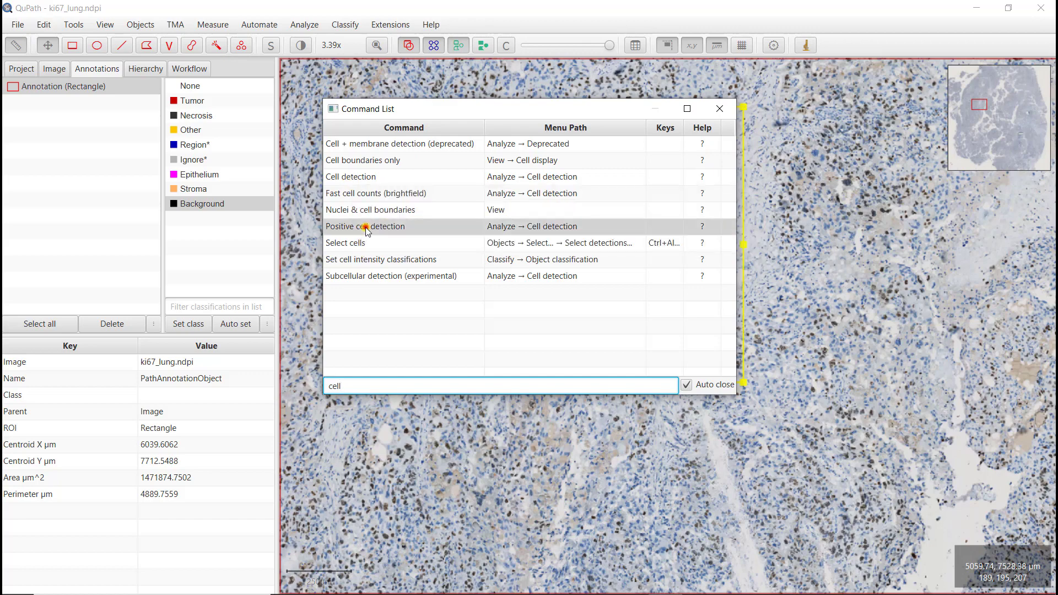
{"action": "double_click", "coordinate": [365, 227]}
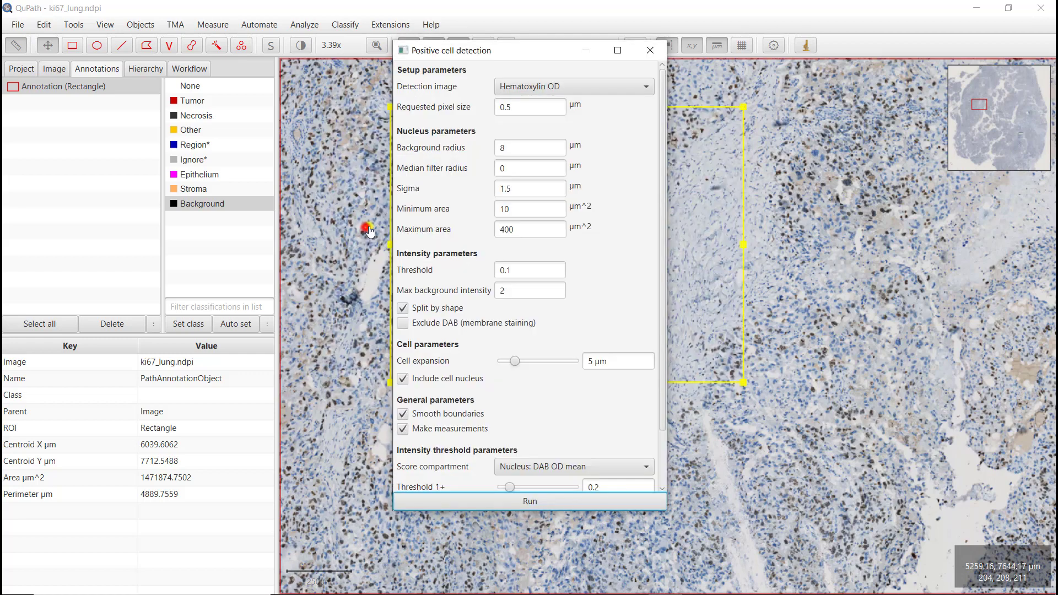
{"action": "left_click_drag", "start_coordinate": [518, 50], "coordinate": [165, 82]}
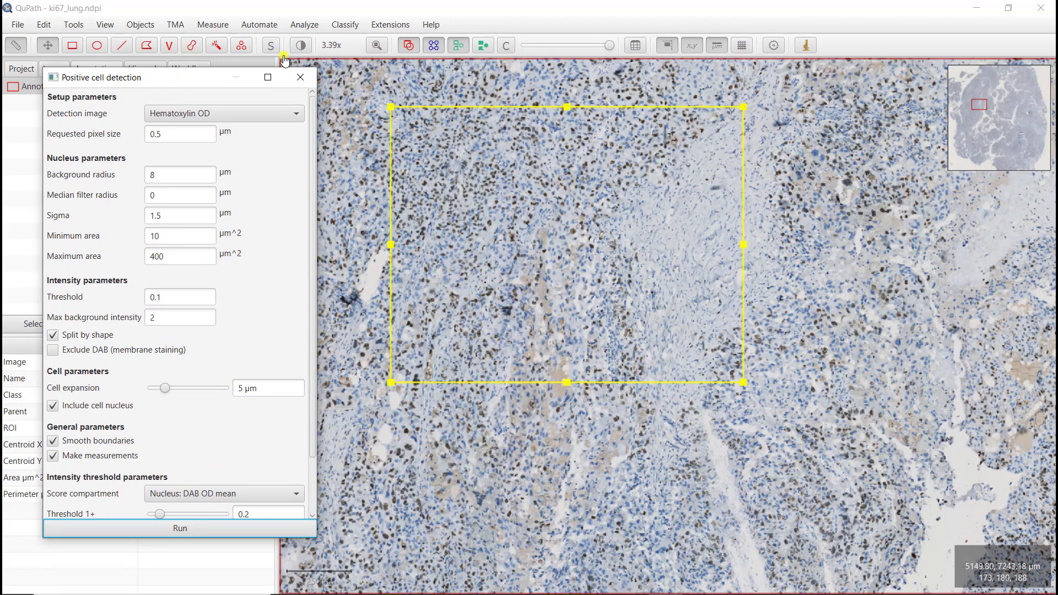
- Review the detection image choices and the nucleus and cell parameters, keeping Hematoxylin OD and Include cell nucleus selected
{"action": "left_click", "coordinate": [220, 112]}
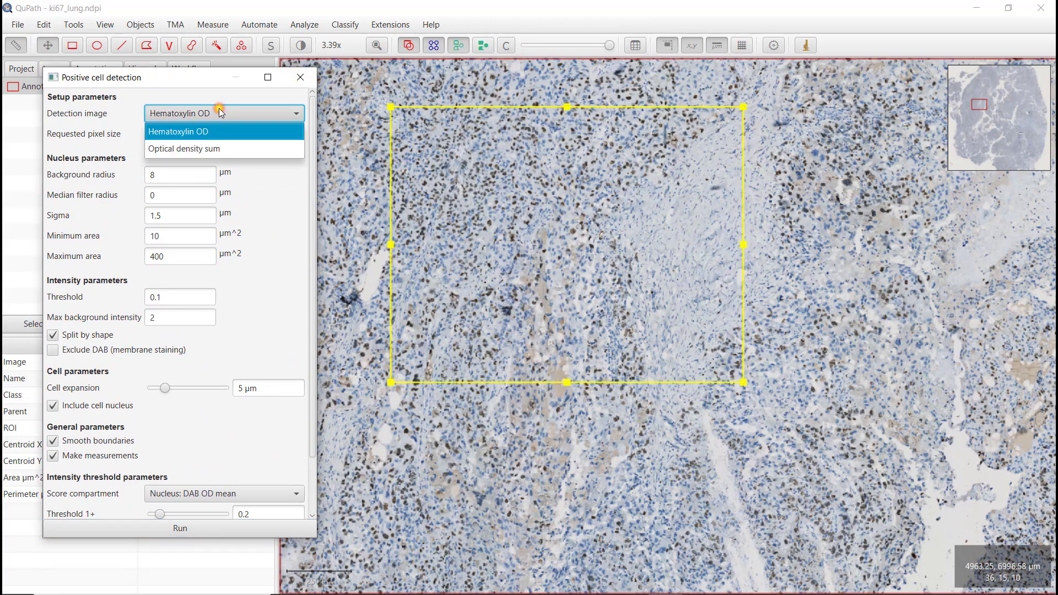
{"action": "left_click", "coordinate": [227, 114]}
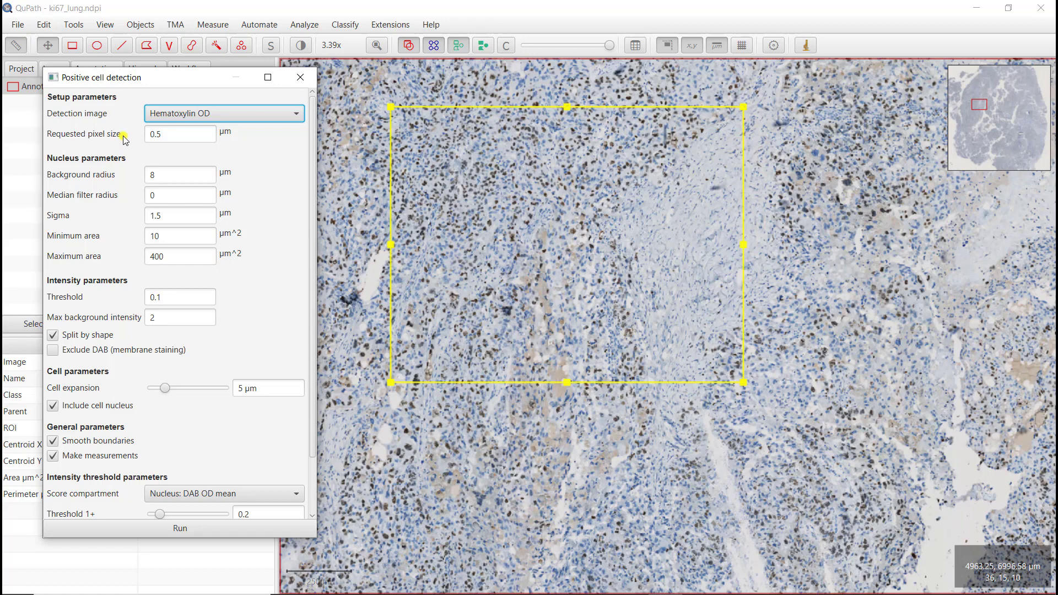
{"action": "mouse_move", "coordinate": [125, 138]}
{"action": "mouse_move", "coordinate": [296, 337]}
{"action": "mouse_move", "coordinate": [172, 222]}
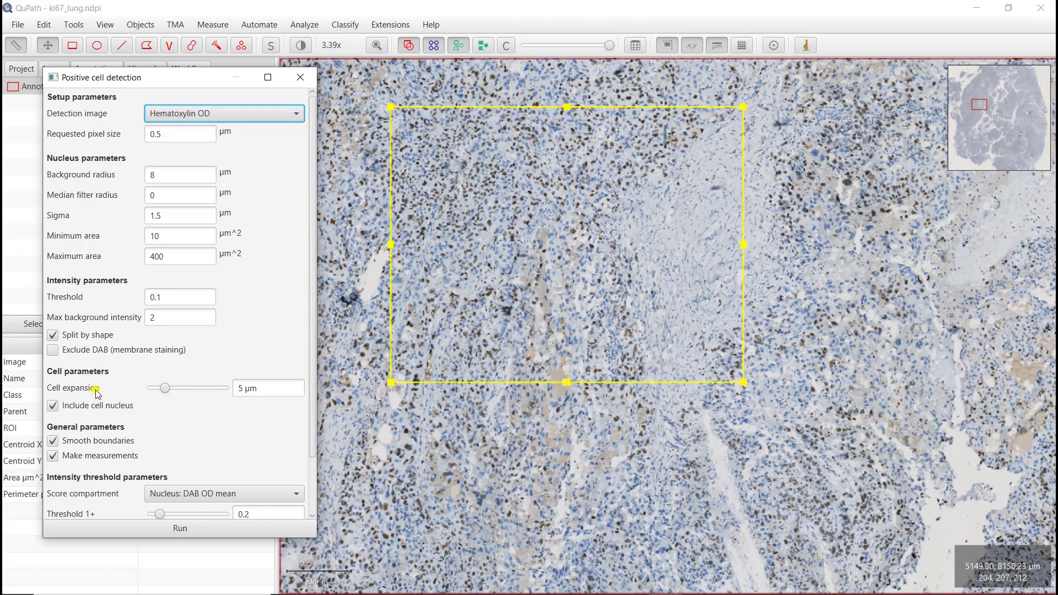
{"action": "left_click", "coordinate": [53, 406]}
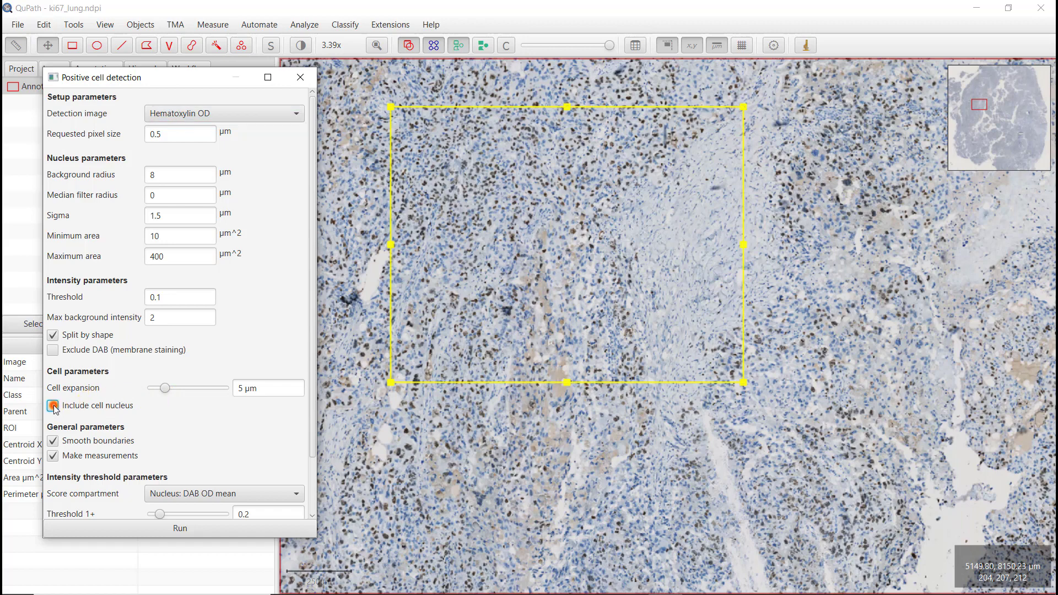
{"action": "left_click", "coordinate": [54, 407]}
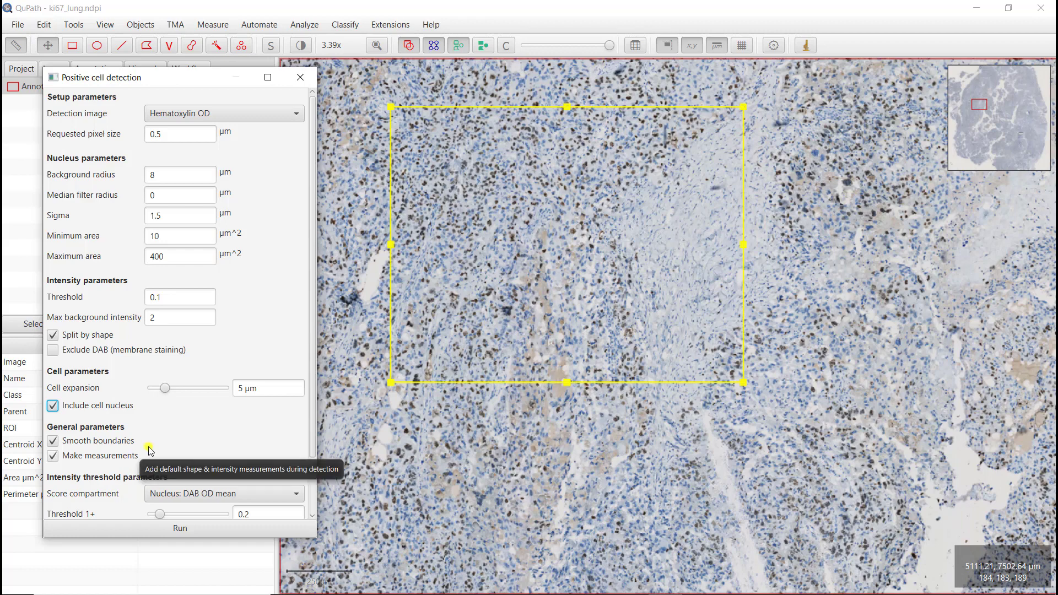
- Run the detection on Hematoxylin OD, scoring Nucleus: DAB OD mean with a single threshold of 0.2
{"action": "scroll", "coordinate": [204, 424], "scroll_direction": "down", "scroll_amount": 3}
{"action": "scroll", "coordinate": [203, 423], "scroll_direction": "down", "scroll_amount": 3}
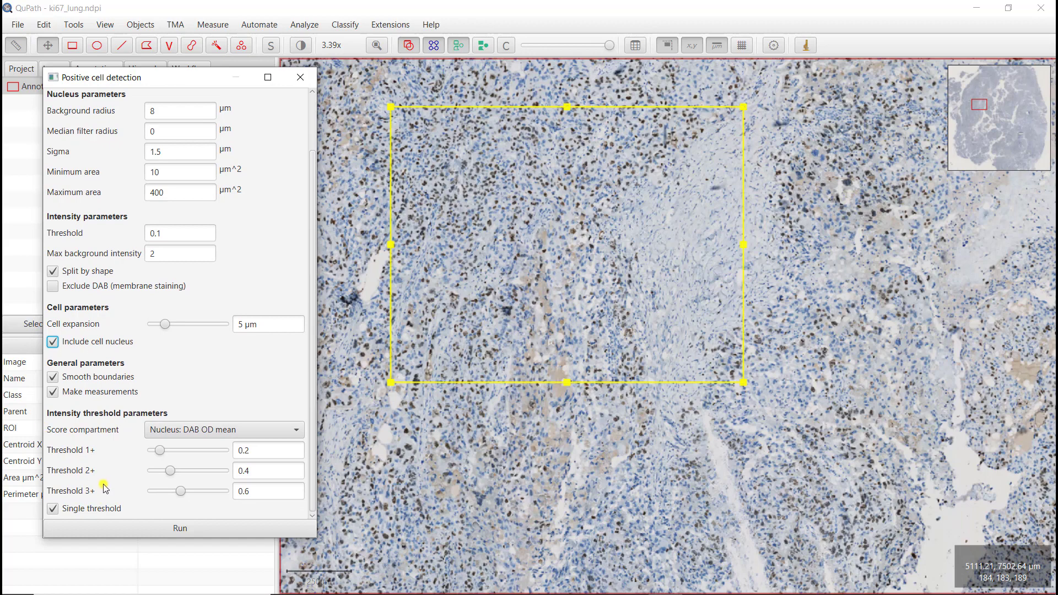
{"action": "left_click", "coordinate": [73, 510]}
{"action": "left_click", "coordinate": [53, 510]}
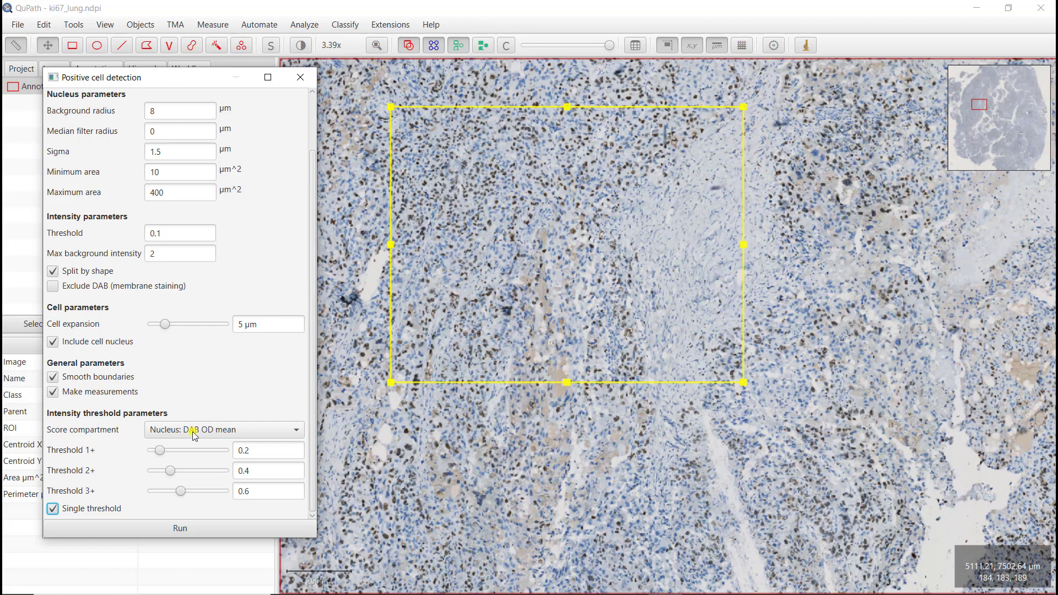
{"action": "left_click", "coordinate": [235, 434]}
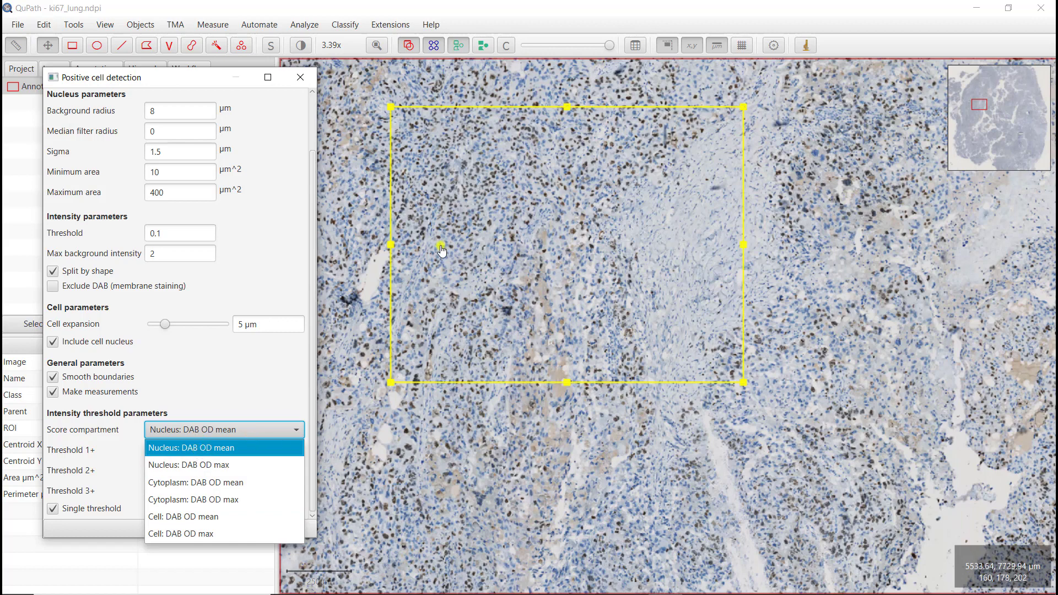
{"action": "left_click", "coordinate": [168, 450]}
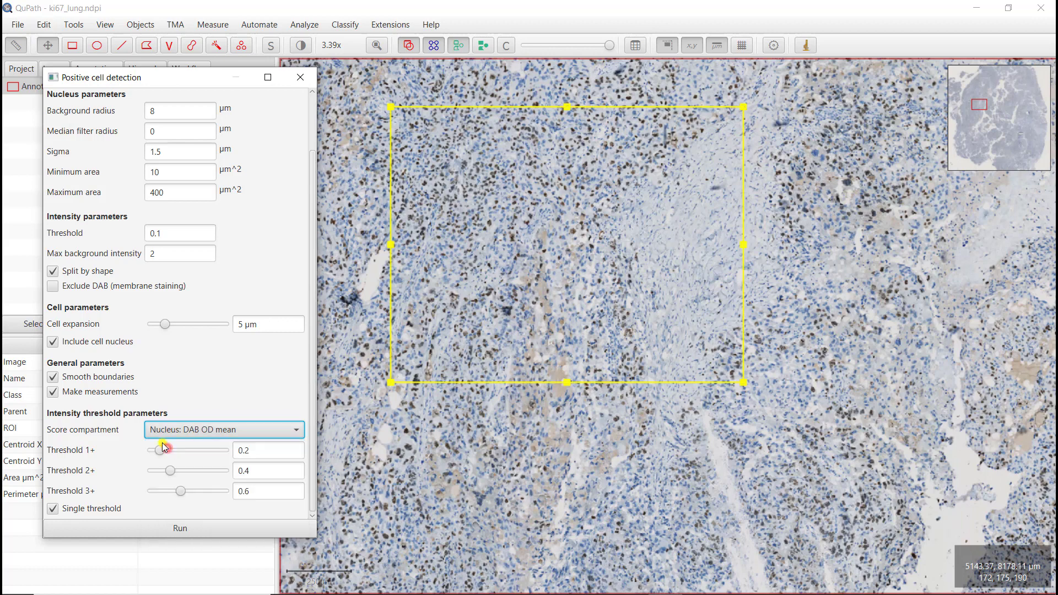
{"action": "scroll", "coordinate": [190, 205], "scroll_direction": "up", "scroll_amount": 3}
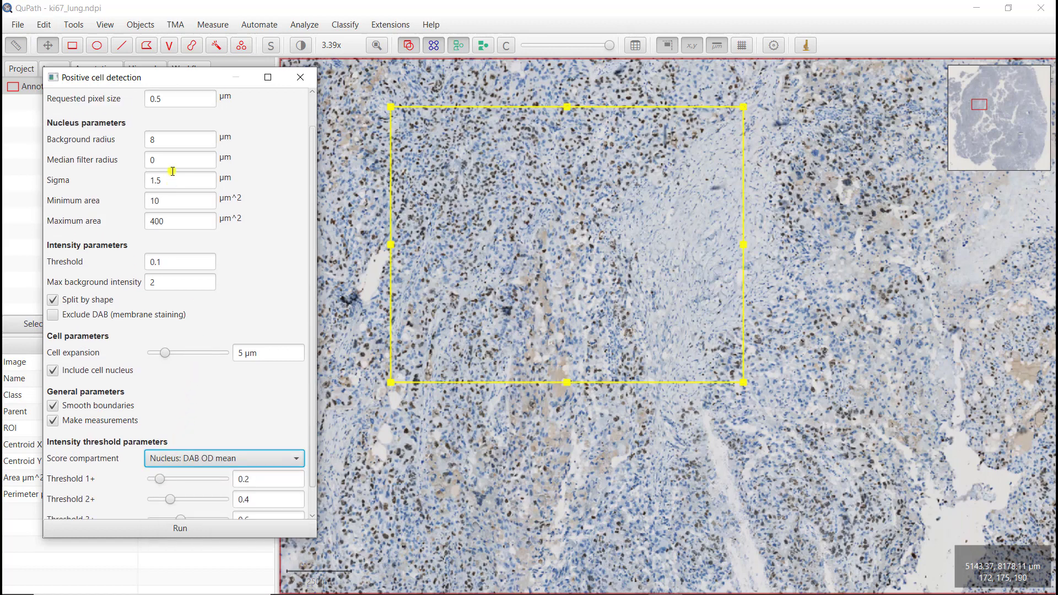
{"action": "left_click", "coordinate": [182, 529]}
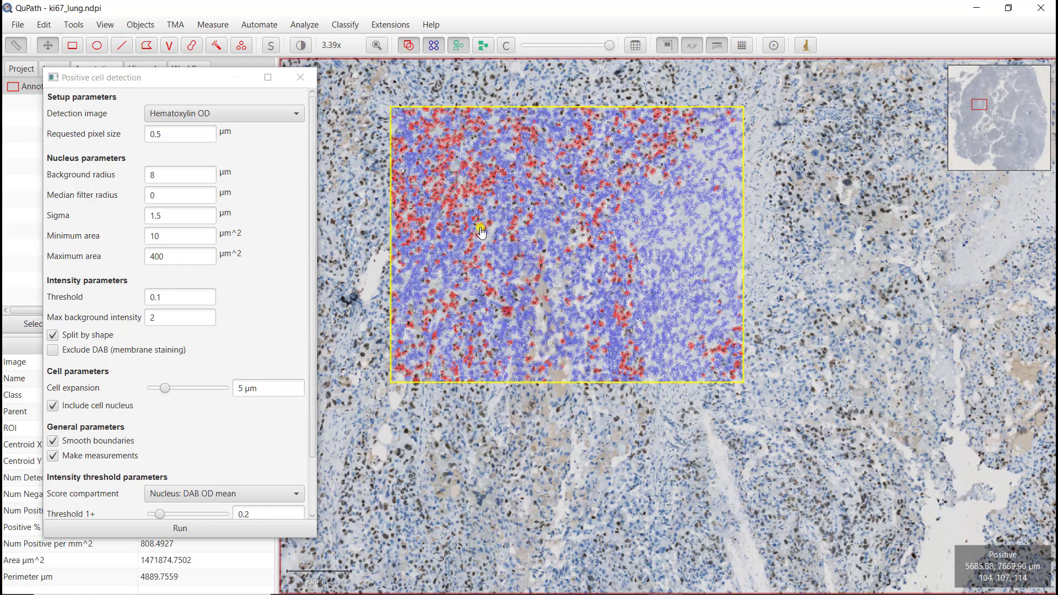
- Take a close look at the detected cells and switch their display to nuclei only
{"action": "scroll", "coordinate": [558, 325], "scroll_direction": "up", "scroll_amount": 3}
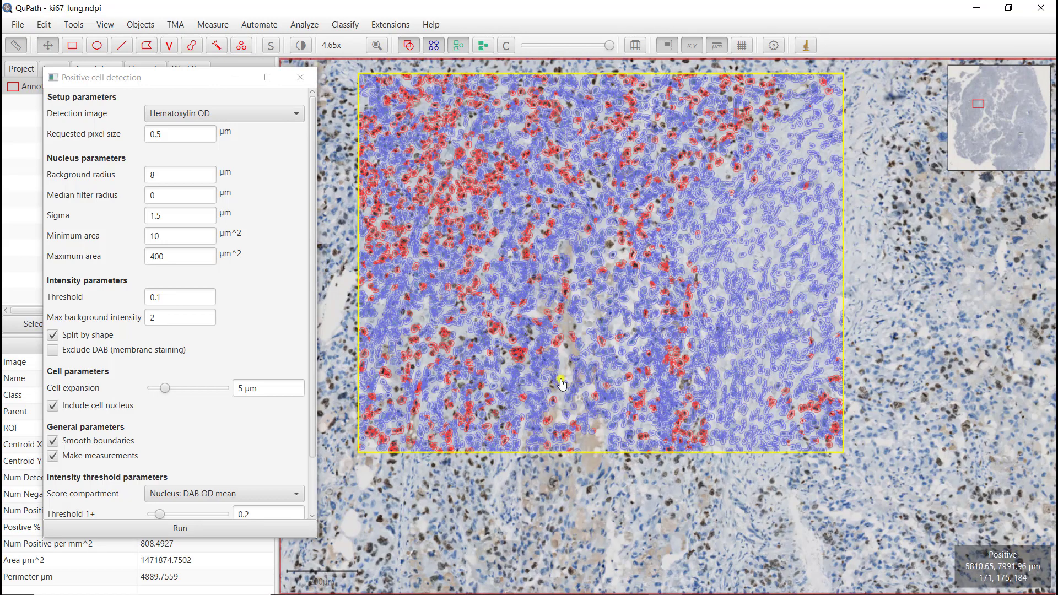
{"action": "scroll", "coordinate": [511, 198], "scroll_direction": "up", "scroll_amount": 3}
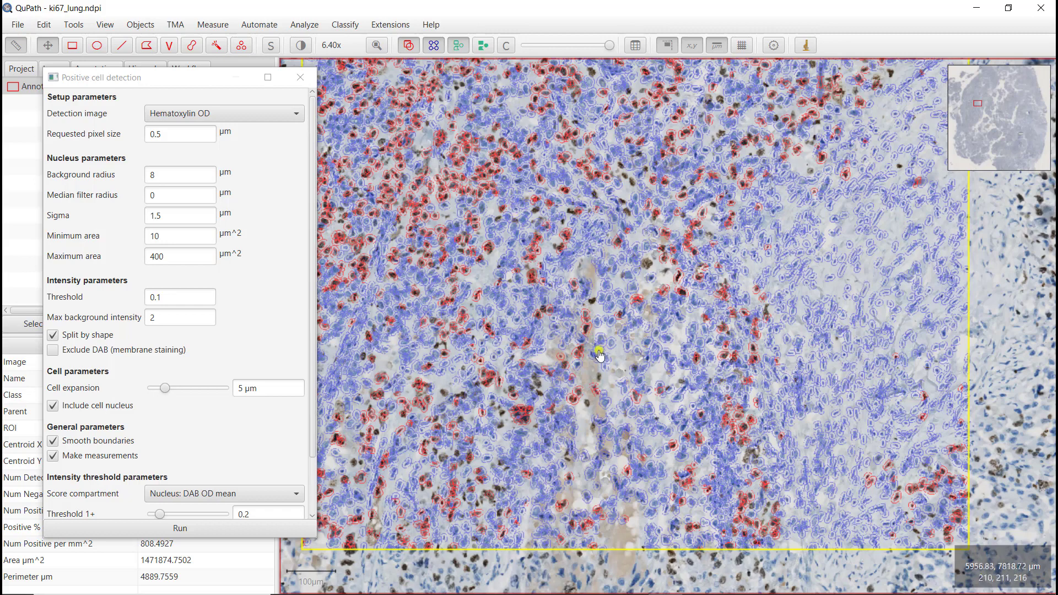
{"action": "scroll", "coordinate": [466, 456], "scroll_direction": "up", "scroll_amount": 3}
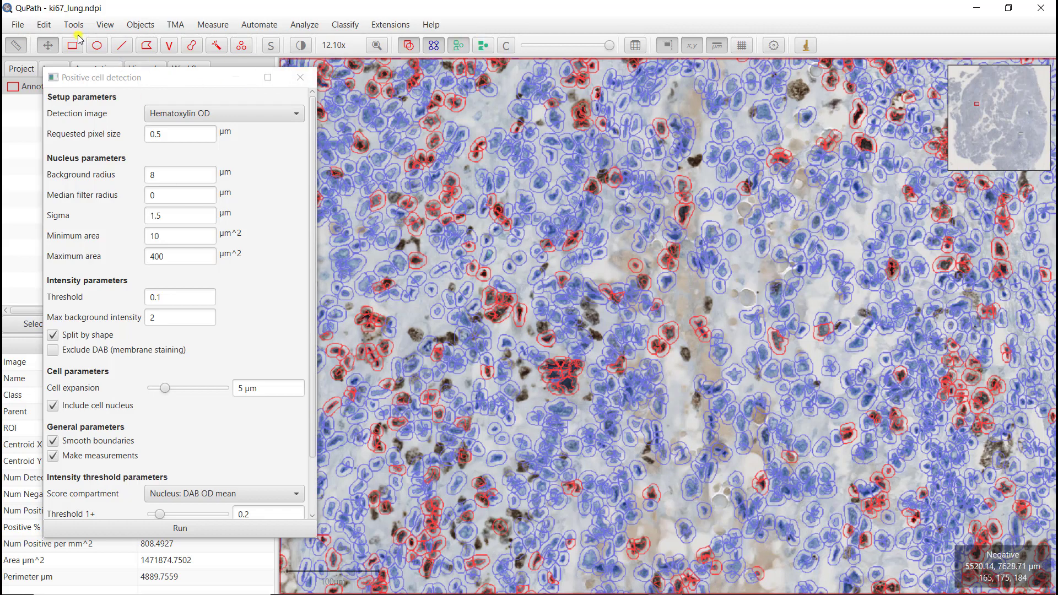
{"action": "left_click", "coordinate": [102, 25]}
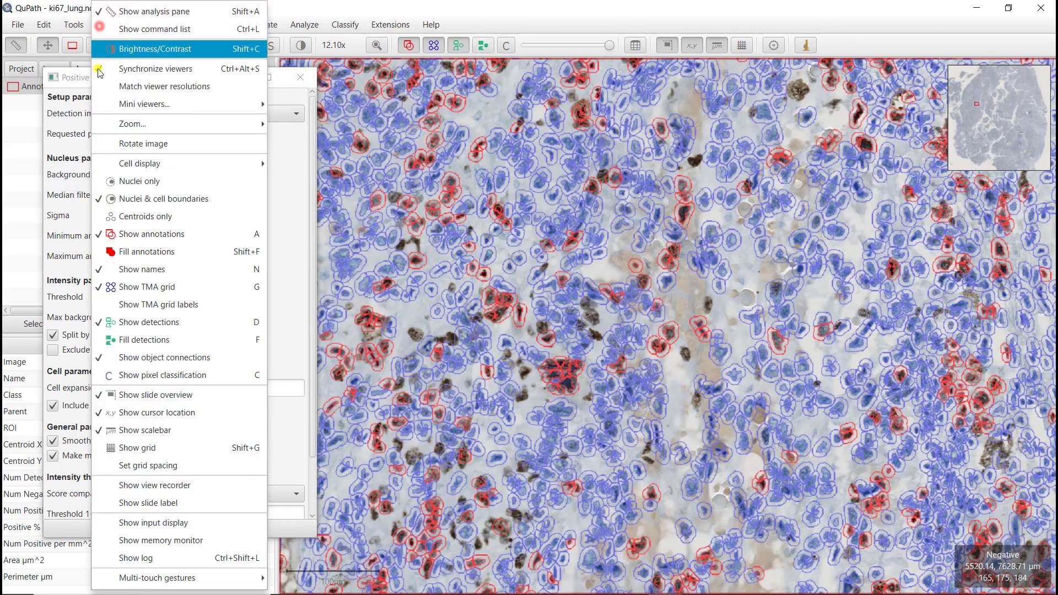
{"action": "left_click", "coordinate": [129, 182]}
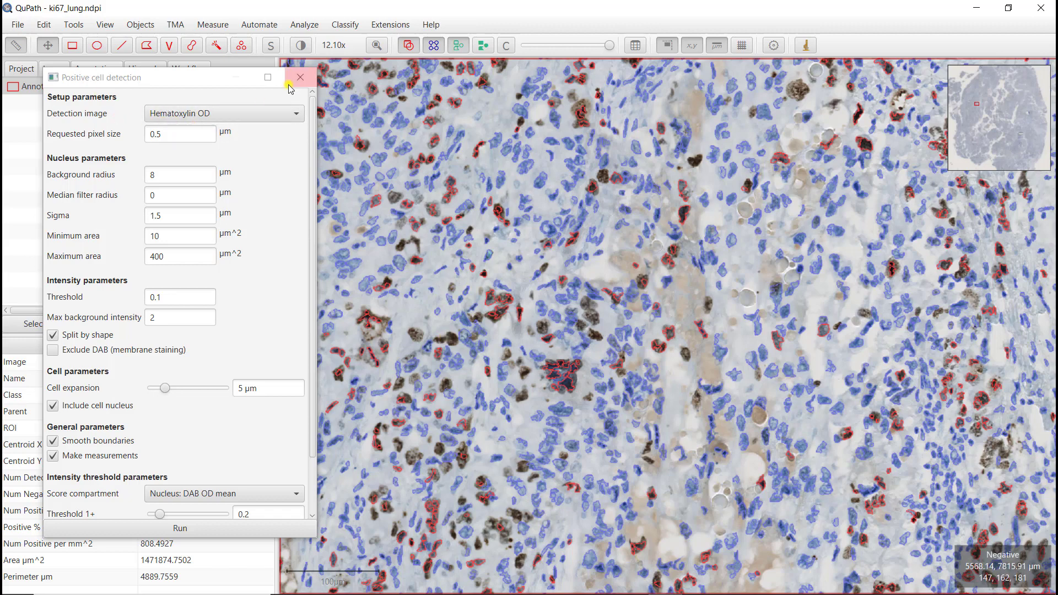
- Show the Hematoxylin channel and then the DAB channel beneath the nucleus outlines, setting the DAB max display to 0.42
{"action": "left_click", "coordinate": [298, 46]}
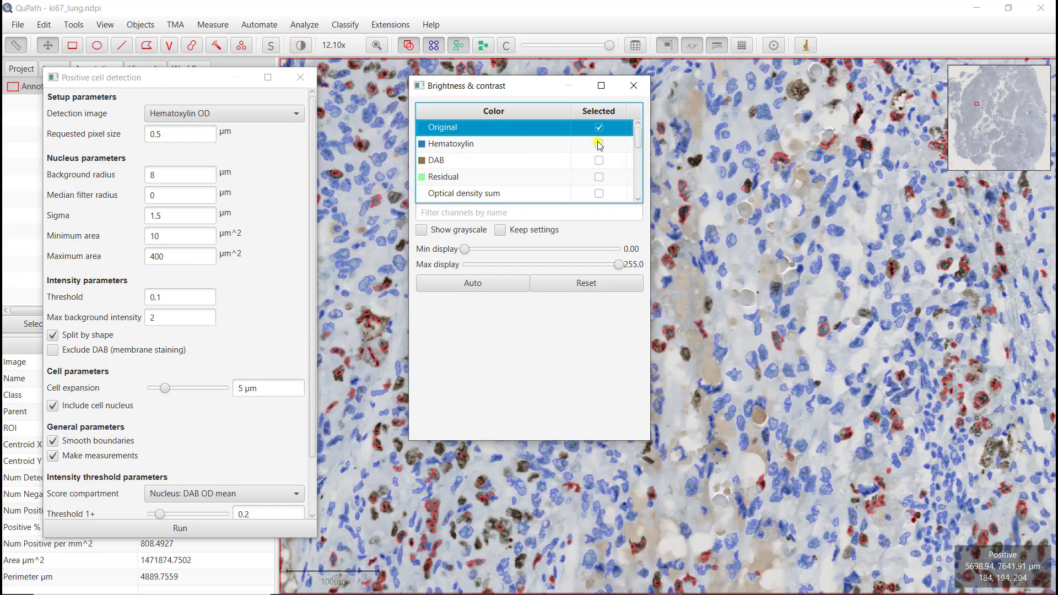
{"action": "left_click_drag", "start_coordinate": [543, 85], "coordinate": [932, 198]}
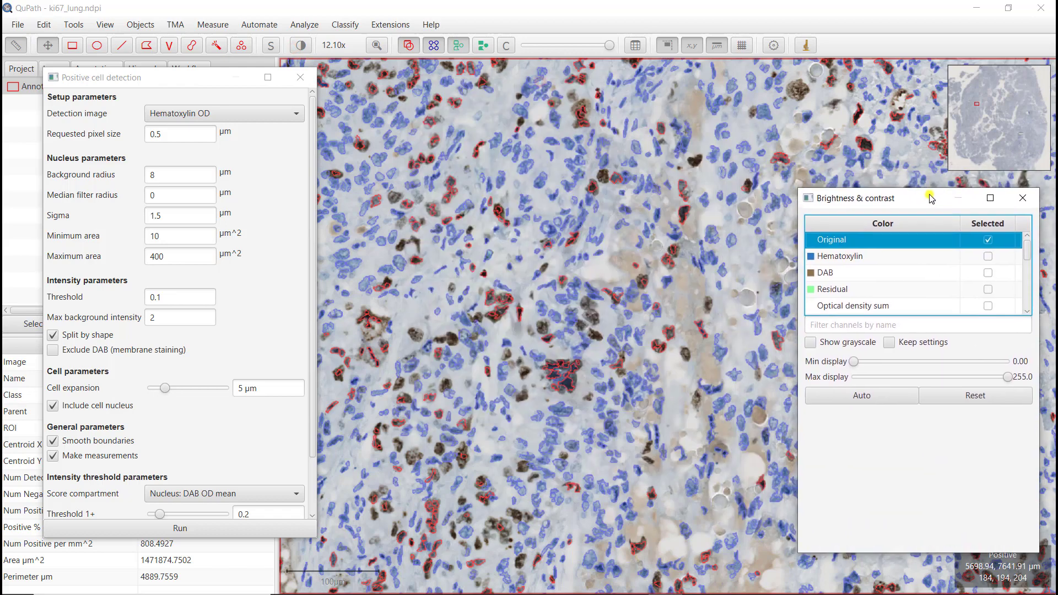
{"action": "left_click", "coordinate": [988, 257]}
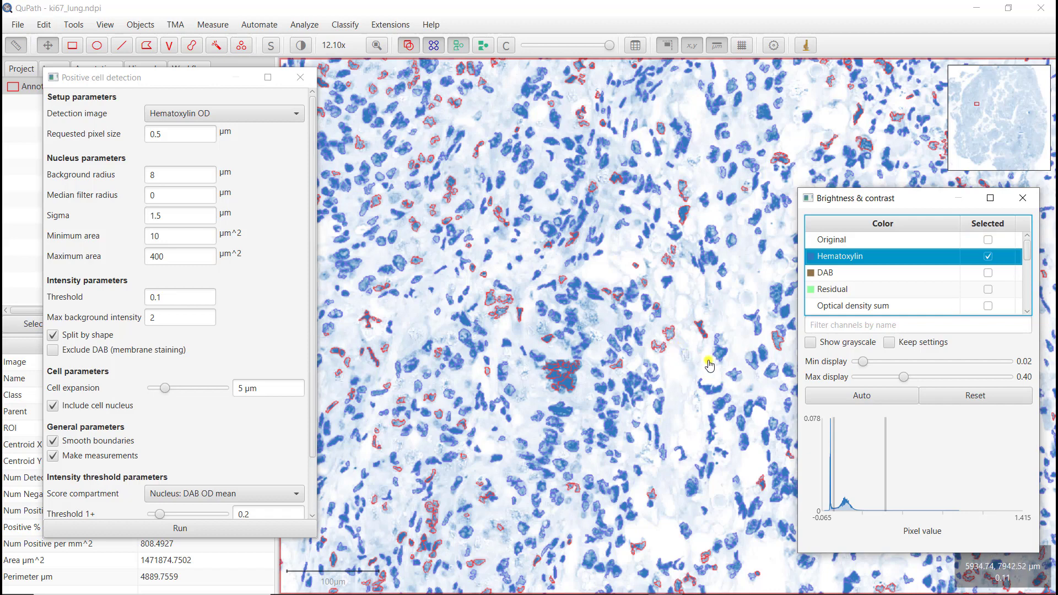
{"action": "left_click", "coordinate": [989, 274]}
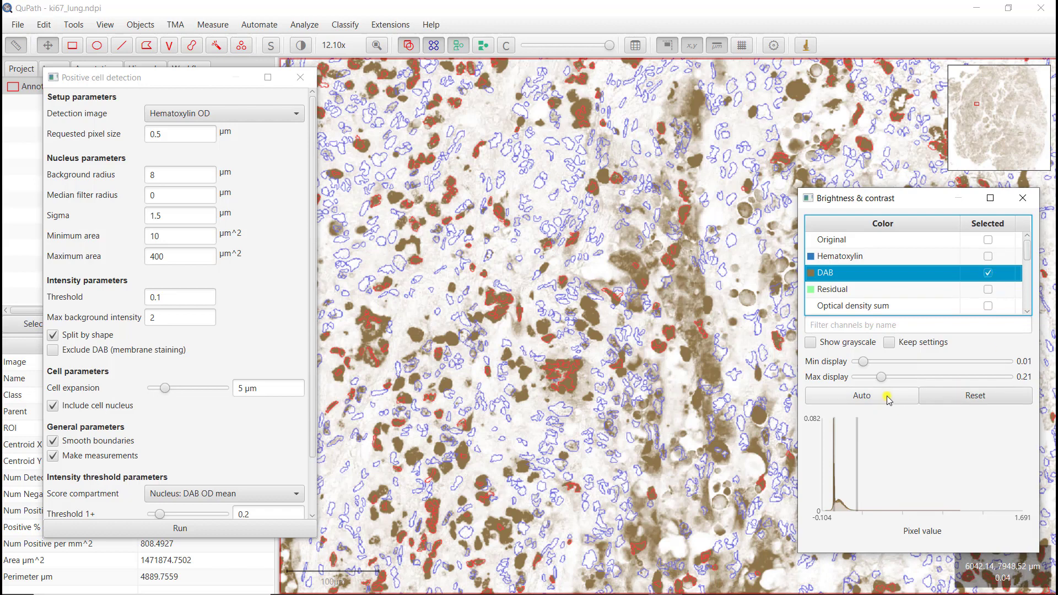
{"action": "left_click_drag", "start_coordinate": [859, 457], "coordinate": [880, 456]}
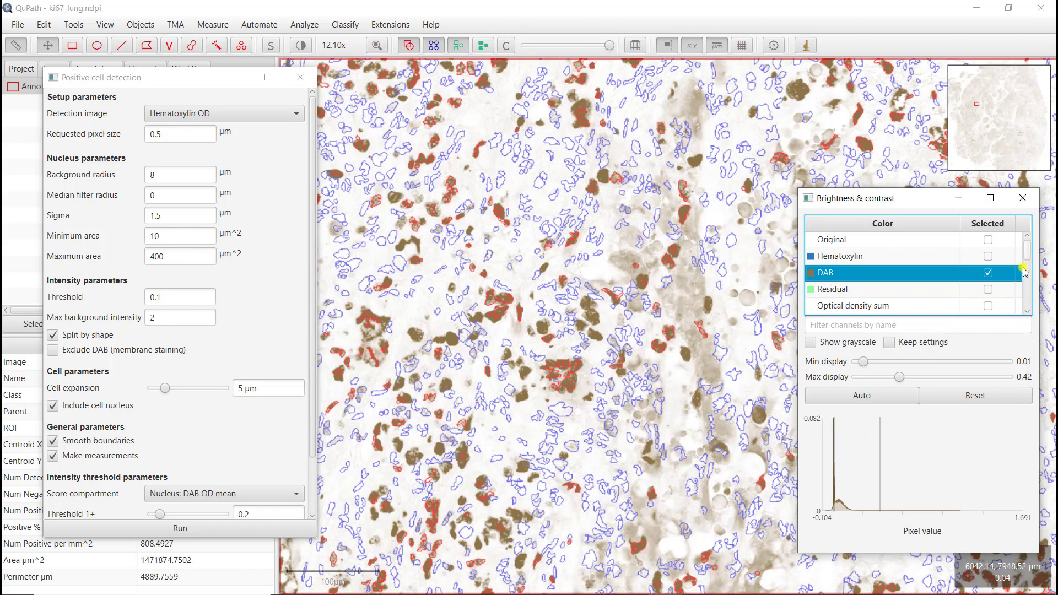
- Compare the nucleus outlines against the Optical density sum, Hematoxylin and DAB channels, finishing on Optical density sum
{"action": "left_click", "coordinate": [988, 307]}
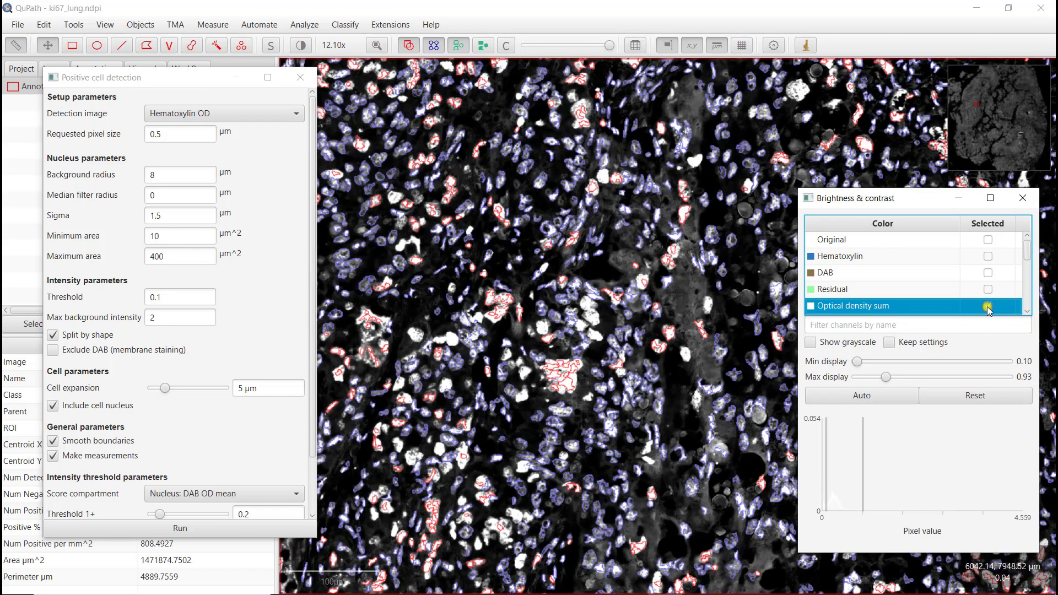
{"action": "left_click", "coordinate": [989, 256]}
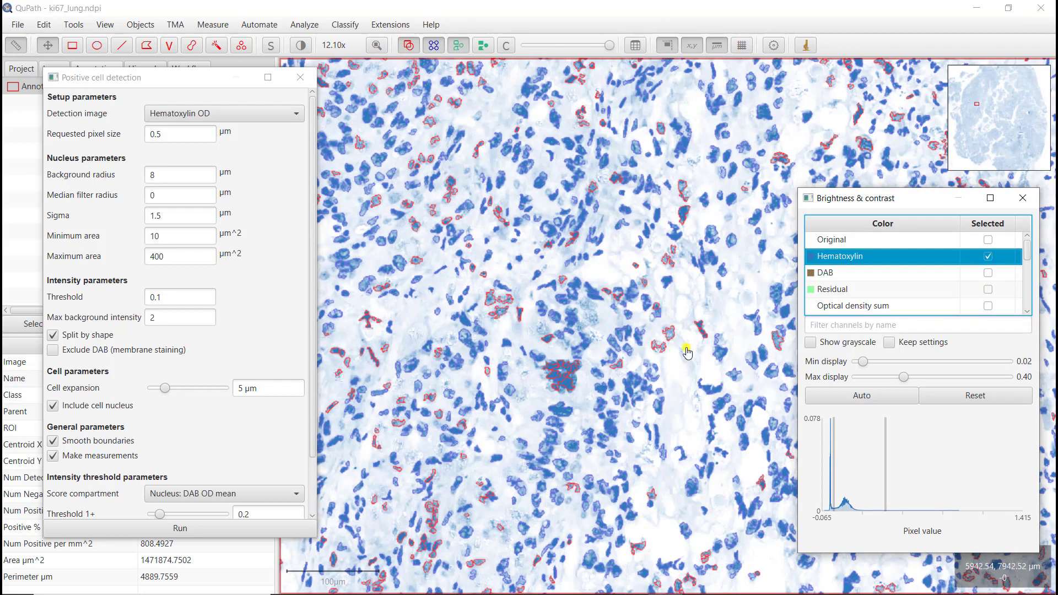
{"action": "left_click", "coordinate": [988, 273]}
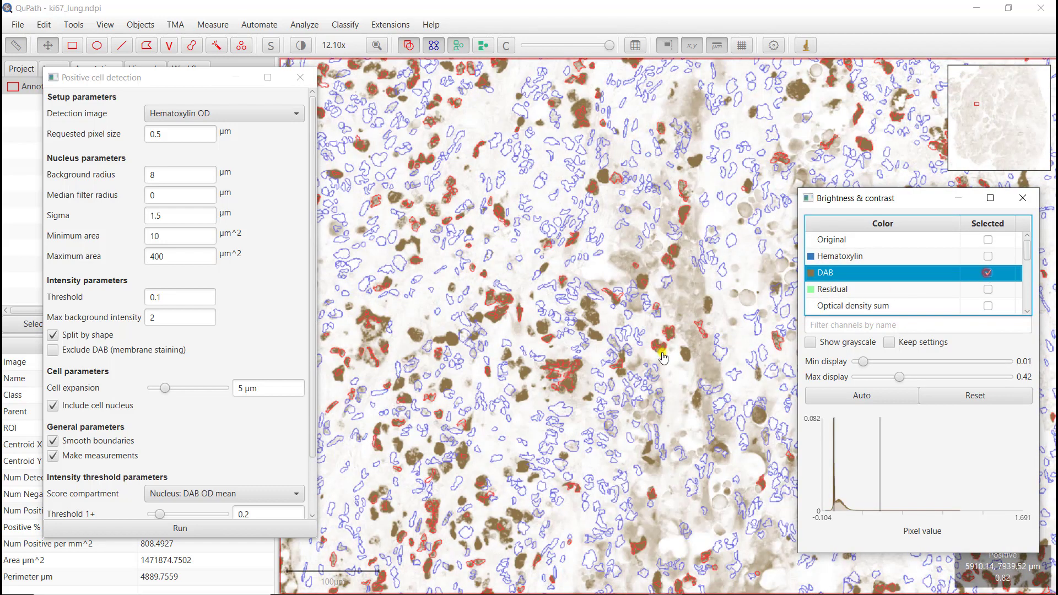
{"action": "left_click", "coordinate": [988, 306]}
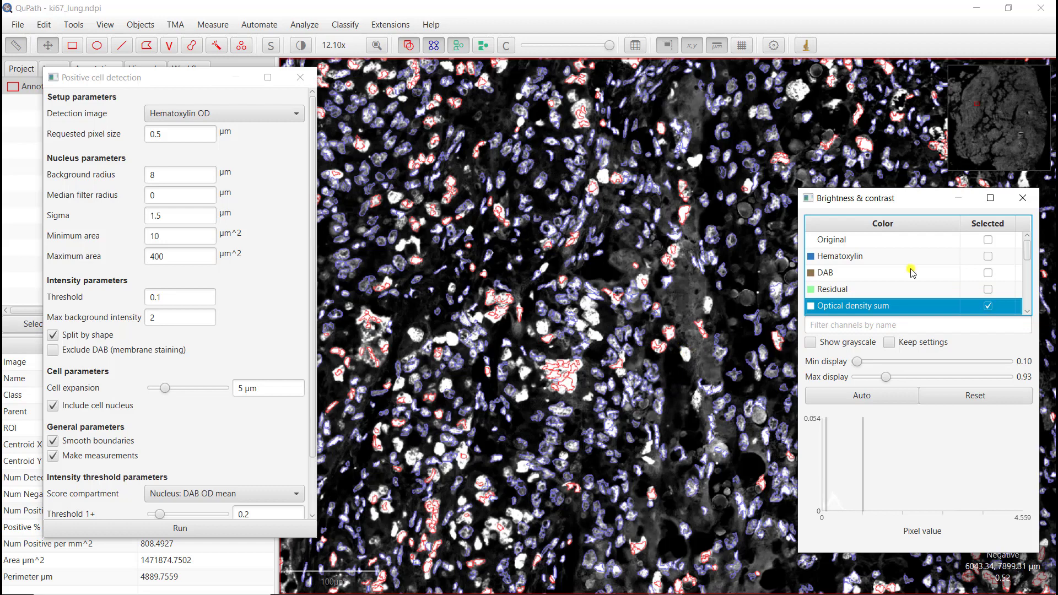
{"action": "left_click", "coordinate": [988, 257]}
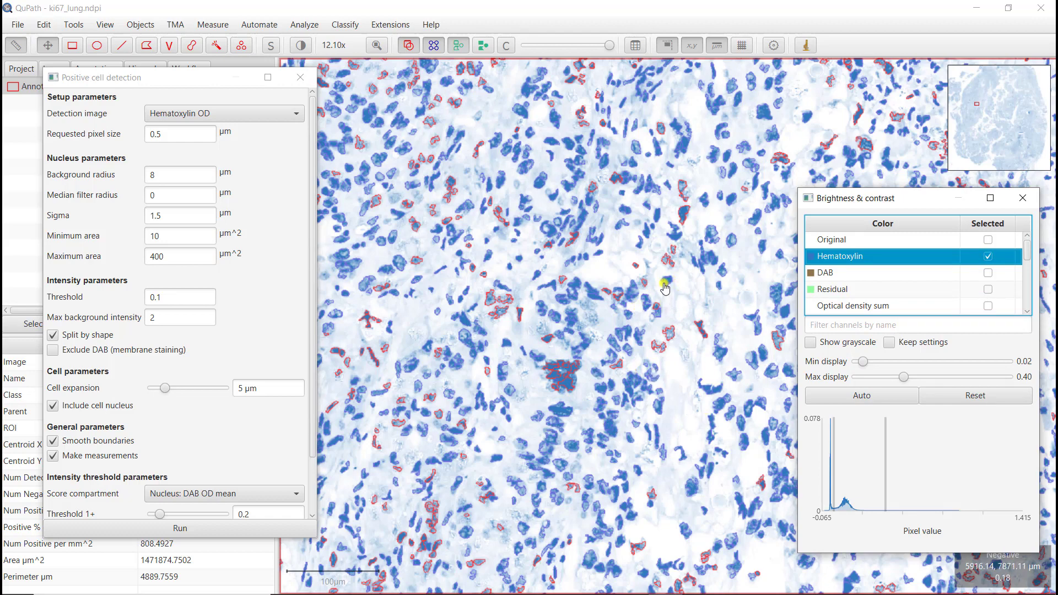
{"action": "left_click", "coordinate": [988, 274]}
{"action": "left_click", "coordinate": [989, 258]}
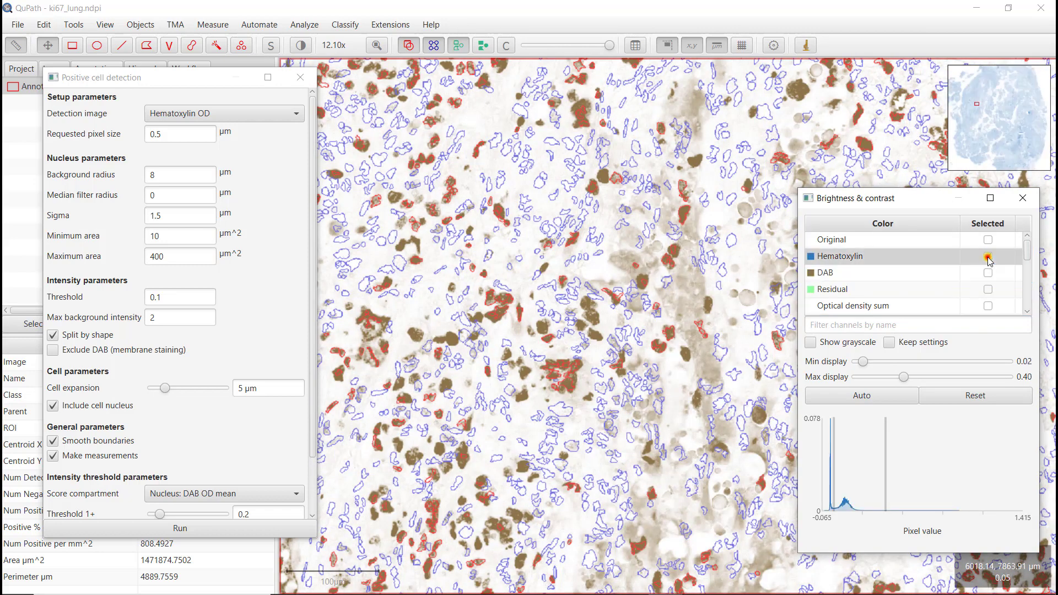
{"action": "left_click", "coordinate": [989, 306]}
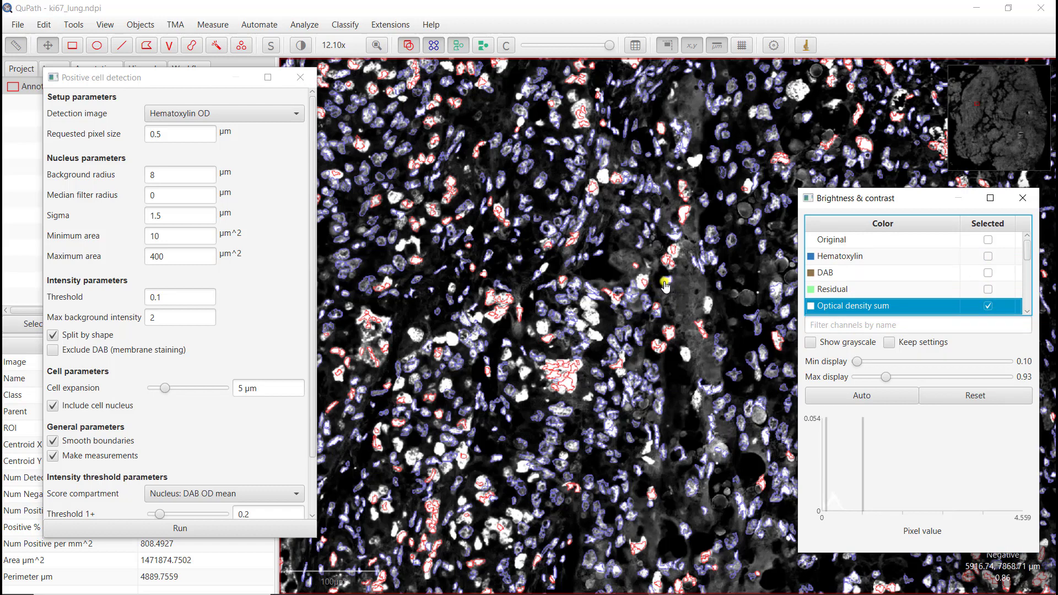
- Change the detection image to Optical density sum and rerun positive cell detection in the rectangle annotation
{"action": "left_click", "coordinate": [204, 113]}
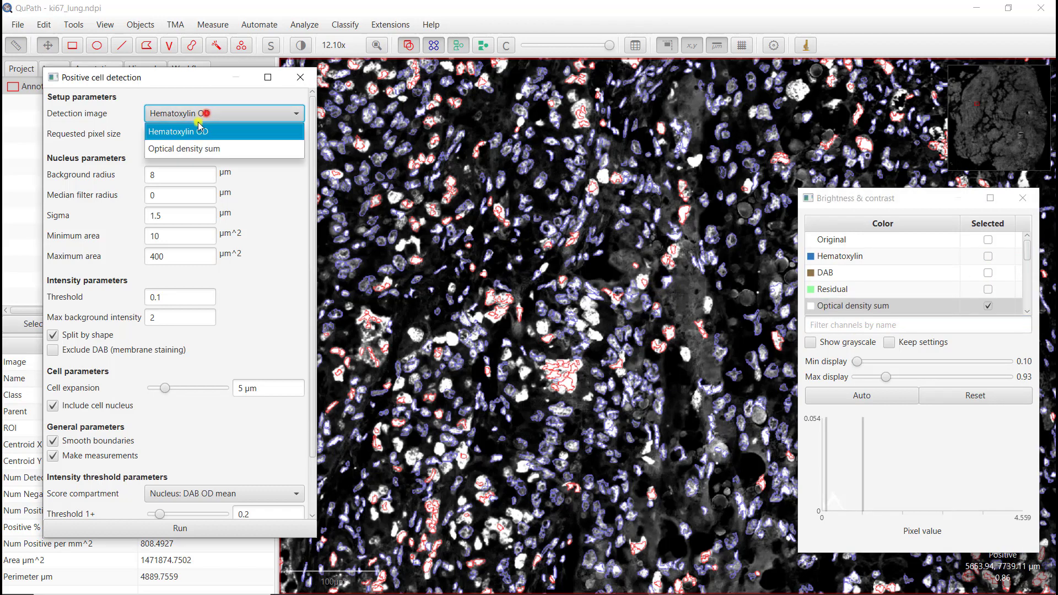
{"action": "left_click", "coordinate": [186, 147]}
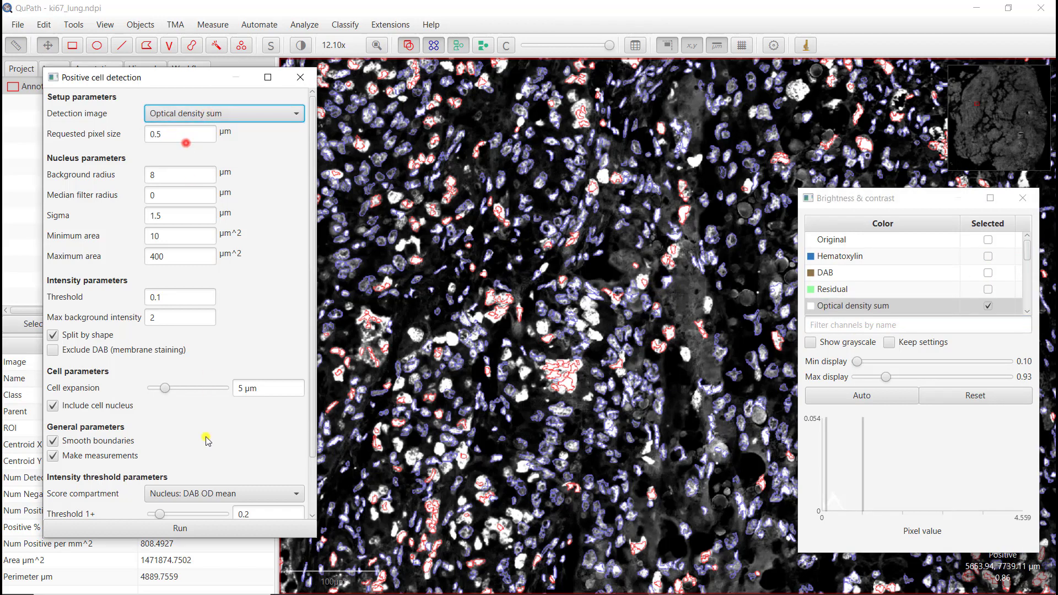
{"action": "left_click", "coordinate": [181, 529]}
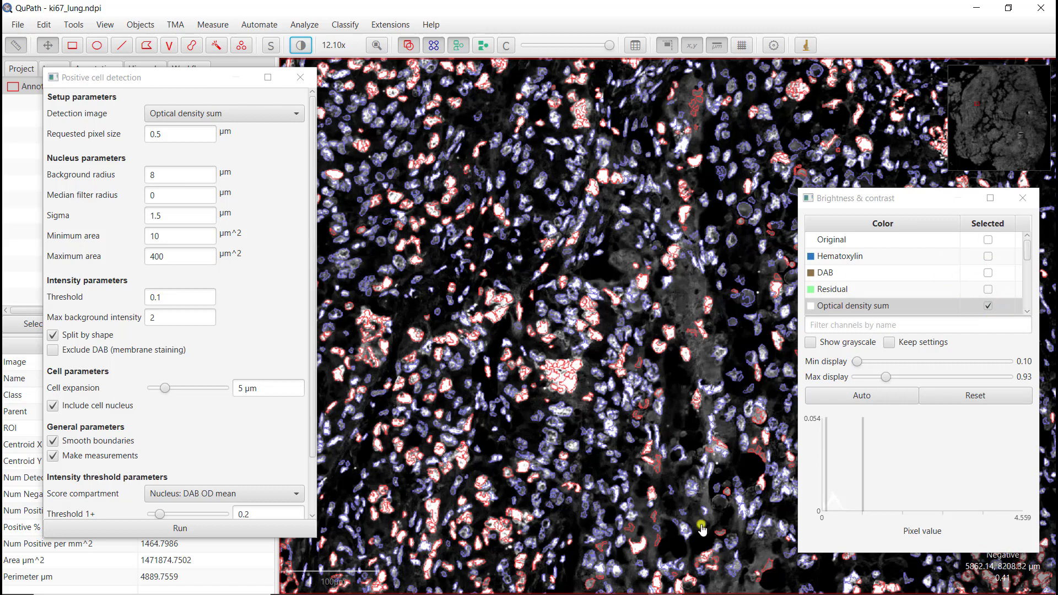
- Compare the detected nucleus outlines against the Original and Optical density sum displays, finishing on Original
{"action": "left_click", "coordinate": [989, 241]}
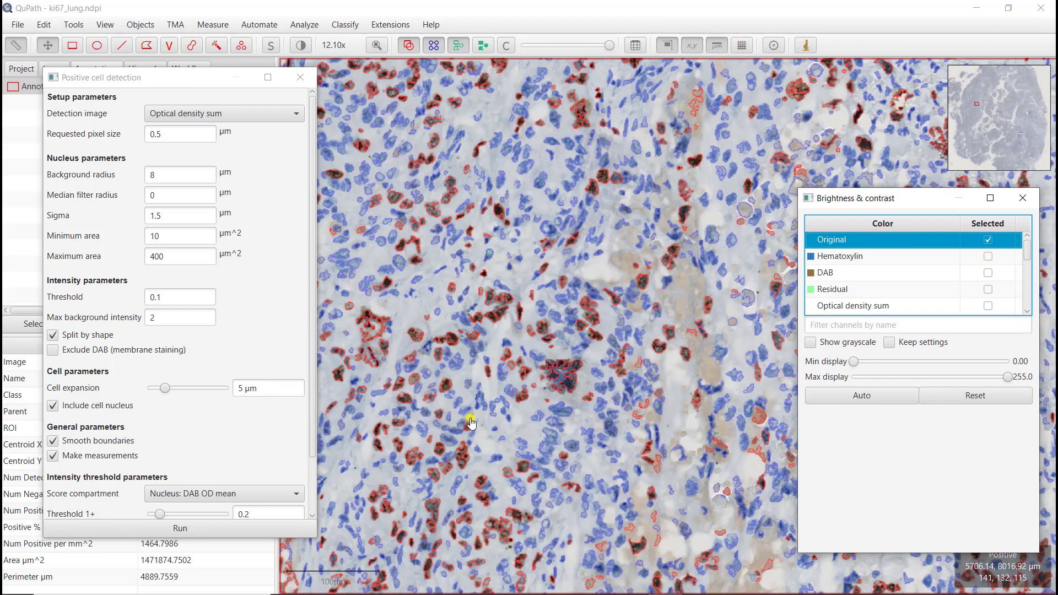
{"action": "scroll", "coordinate": [506, 431], "scroll_direction": "up", "scroll_amount": 2}
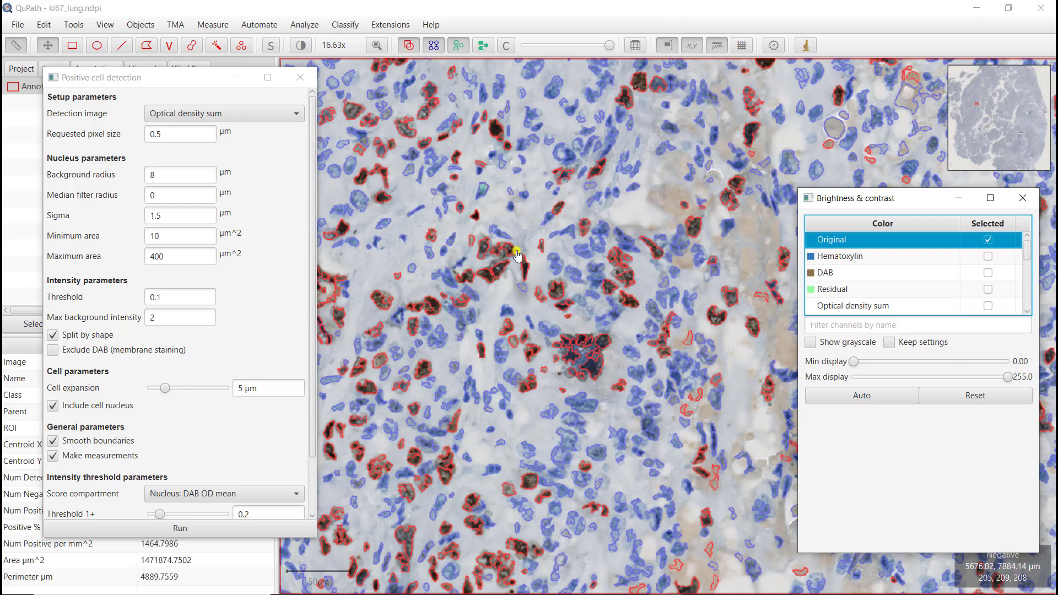
{"action": "left_click", "coordinate": [988, 306]}
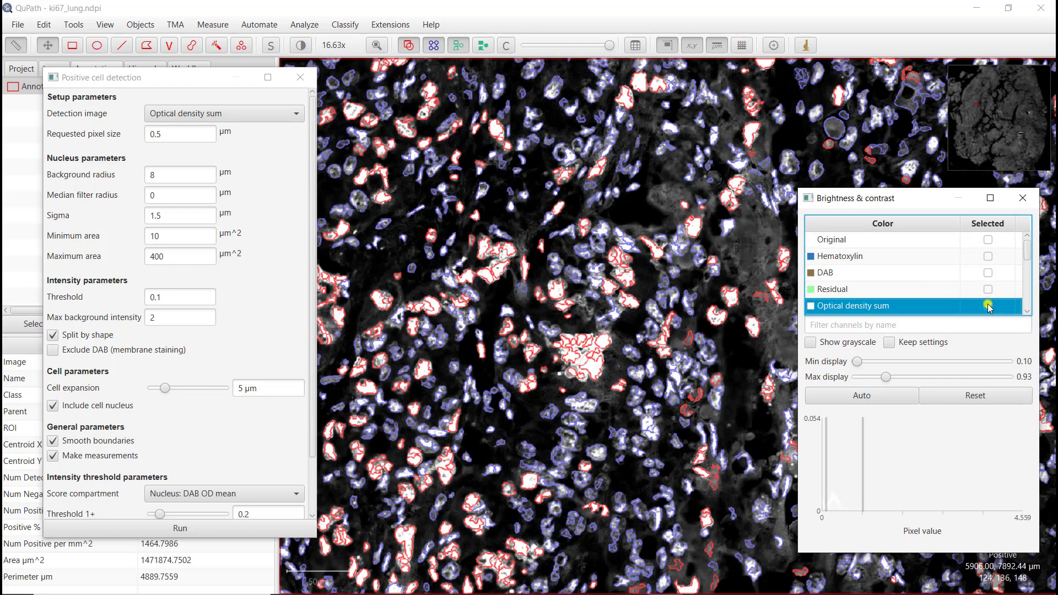
{"action": "left_click", "coordinate": [989, 241]}
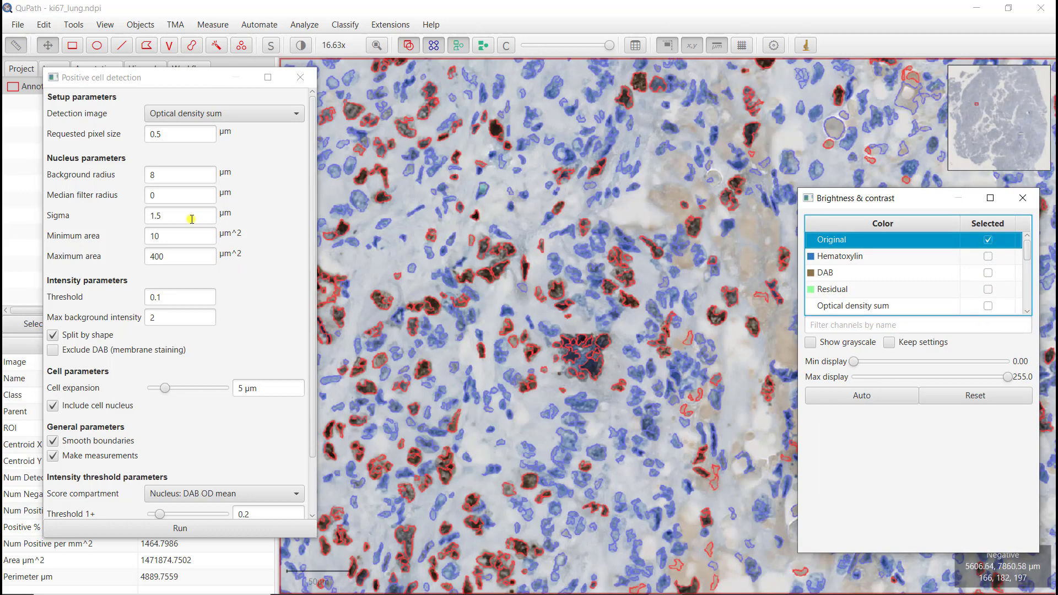
- Set the sigma to 0.2 µm, rerun positive cell detection and inspect the nucleus outlines up close
{"action": "left_click_drag", "start_coordinate": [191, 218], "coordinate": [151, 216]}
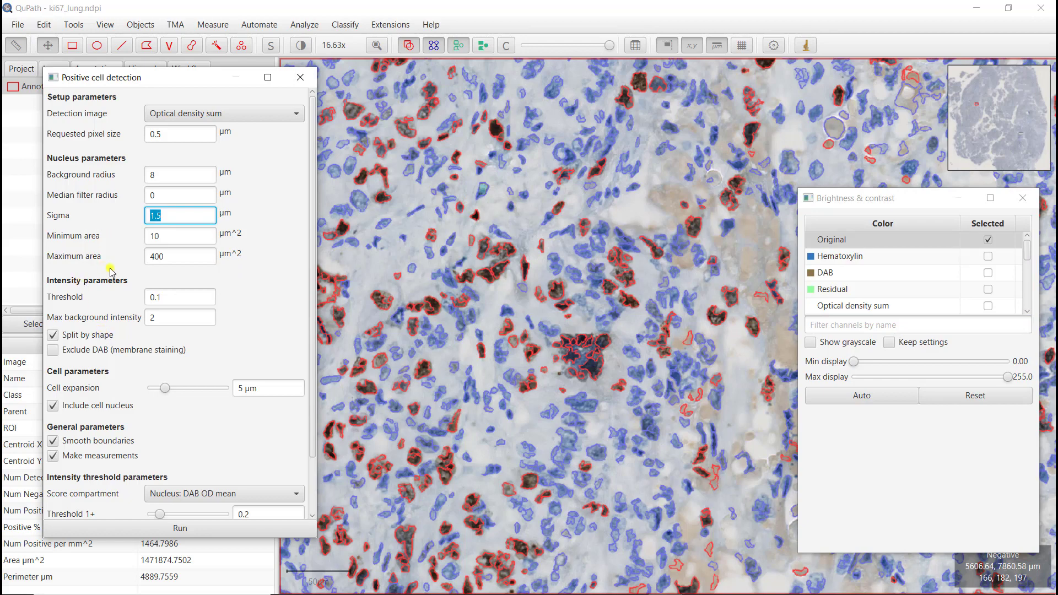
{"action": "type", "text": "0.2"}
{"action": "left_click", "coordinate": [160, 529]}
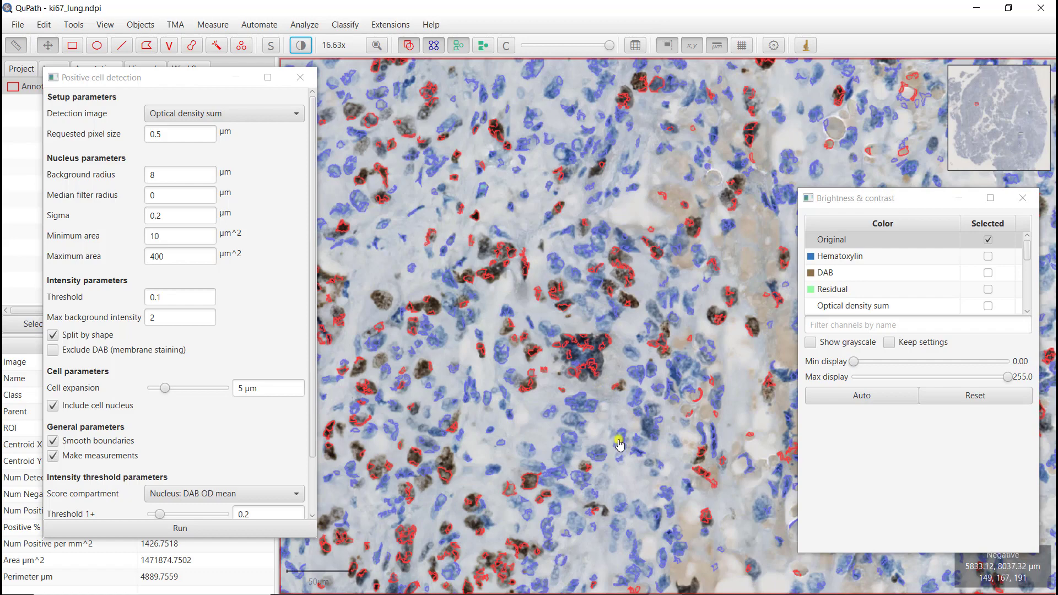
{"action": "scroll", "coordinate": [612, 441], "scroll_direction": "up", "scroll_amount": 3}
{"action": "scroll", "coordinate": [529, 461], "scroll_direction": "up", "scroll_amount": 3}
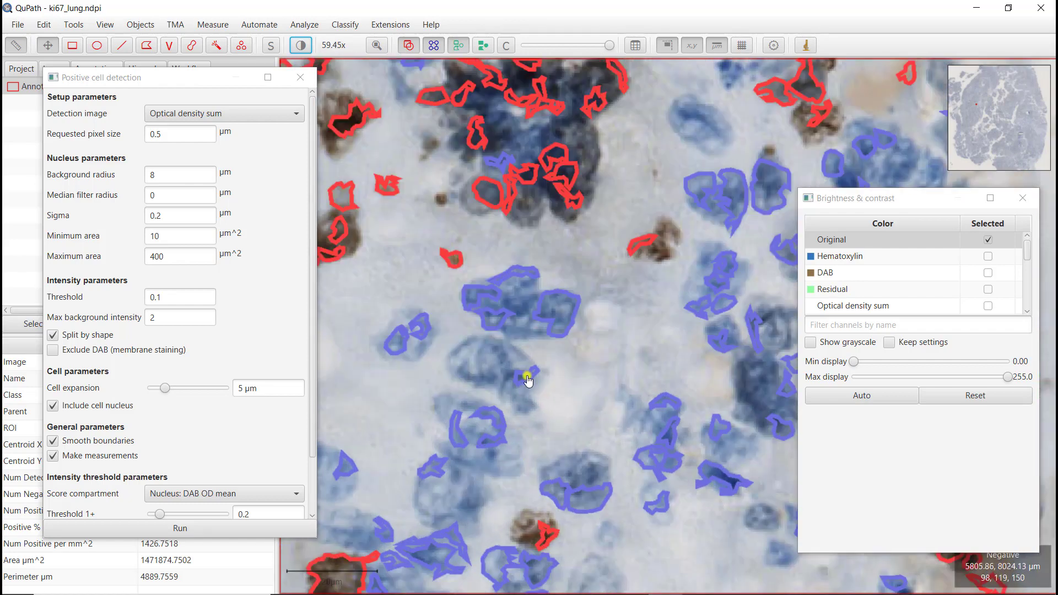
{"action": "scroll", "coordinate": [528, 379], "scroll_direction": "down", "scroll_amount": 2}
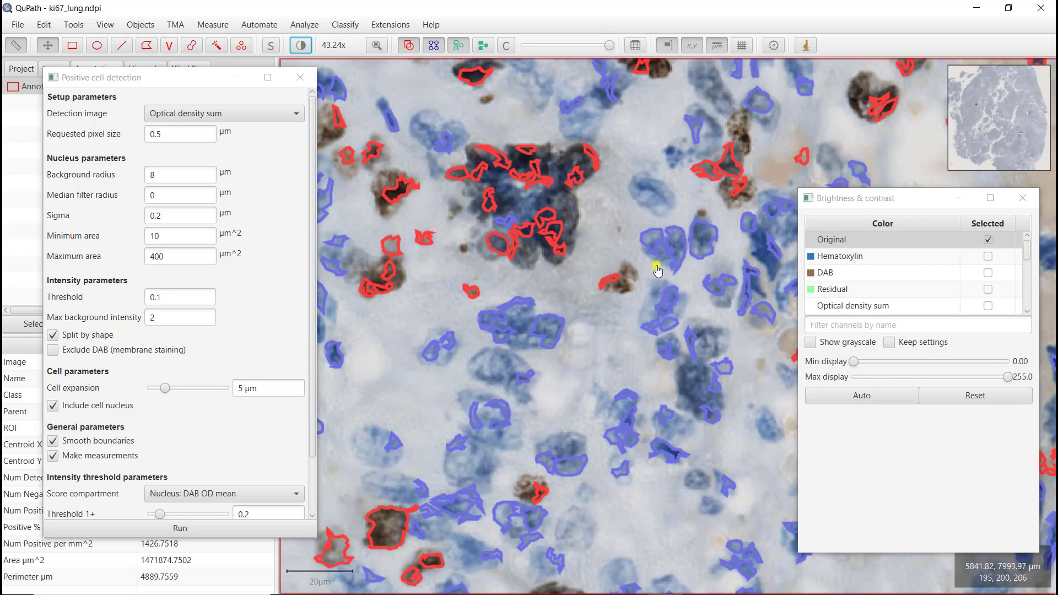
{"action": "scroll", "coordinate": [628, 199], "scroll_direction": "down", "scroll_amount": 3}
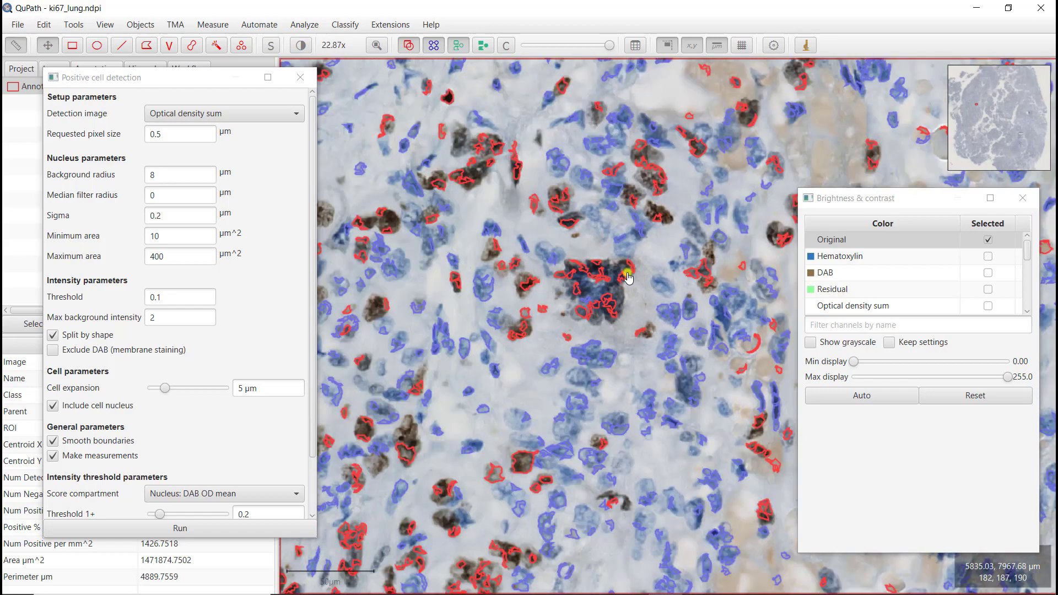
{"action": "left_click_drag", "start_coordinate": [521, 220], "coordinate": [535, 220]}
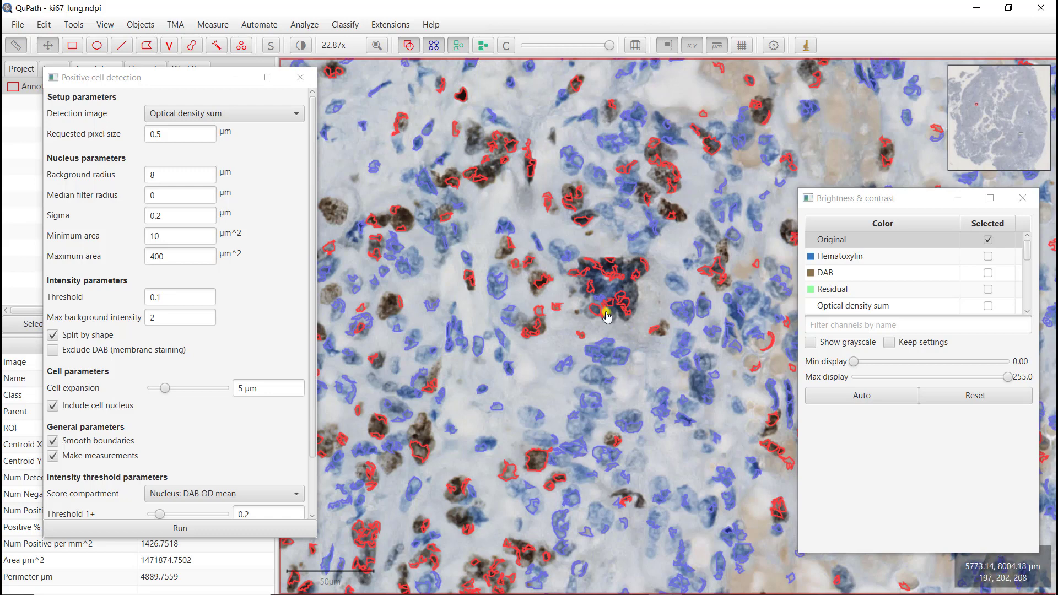
- Set the sigma to 5 µm, rerun positive cell detection and inspect the outlines across the annotated region
{"action": "double_click", "coordinate": [181, 213]}
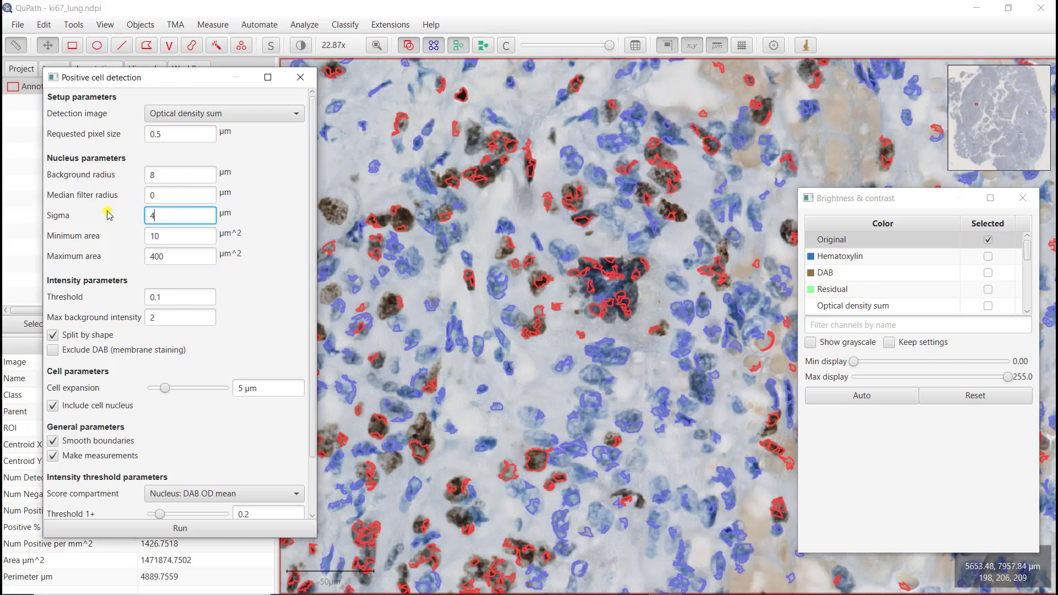
{"action": "type", "text": "4"}
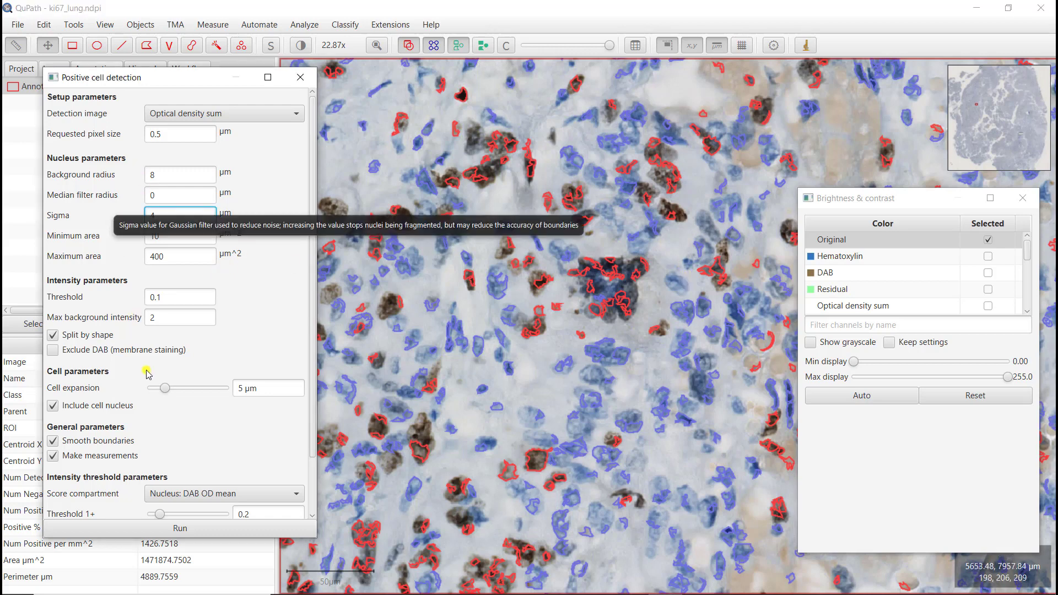
{"action": "left_click", "coordinate": [166, 530]}
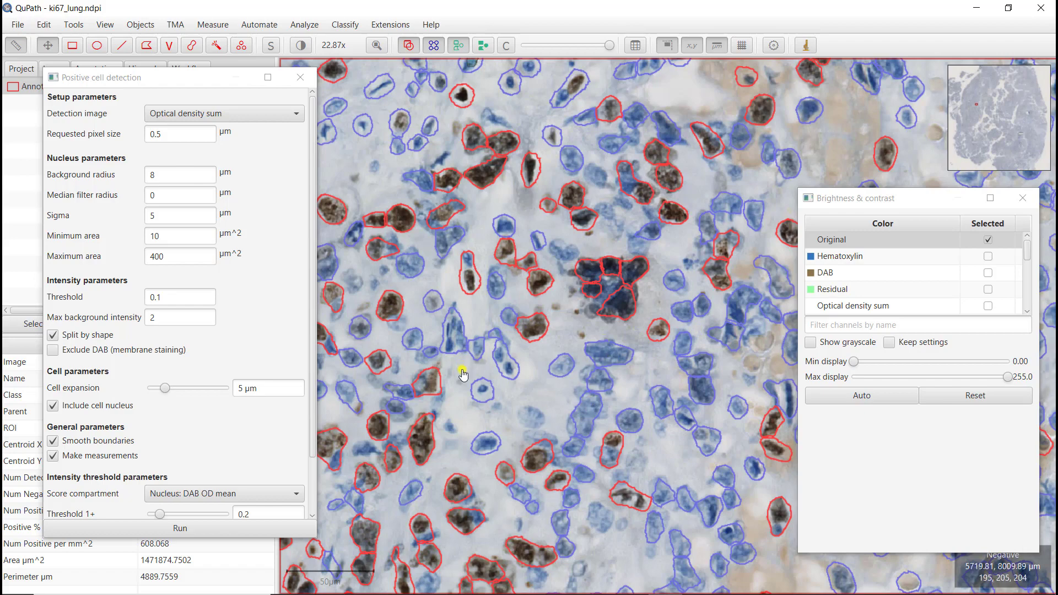
{"action": "scroll", "coordinate": [479, 365], "scroll_direction": "down", "scroll_amount": 1}
{"action": "scroll", "coordinate": [479, 365], "scroll_direction": "down", "scroll_amount": 3}
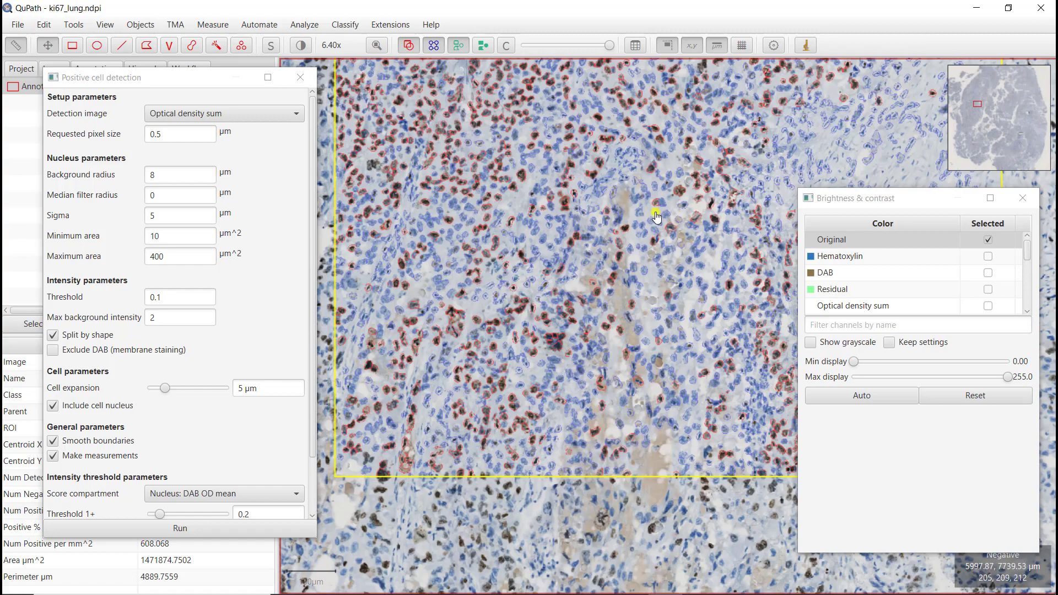
{"action": "scroll", "coordinate": [645, 249], "scroll_direction": "up", "scroll_amount": 3}
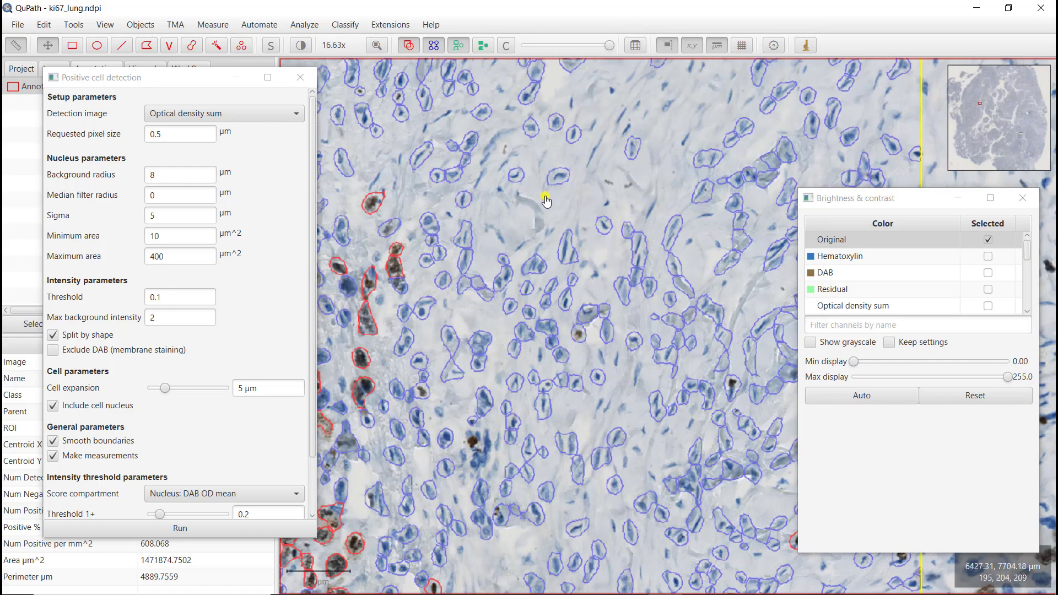
{"action": "left_click_drag", "start_coordinate": [404, 429], "coordinate": [555, 409]}
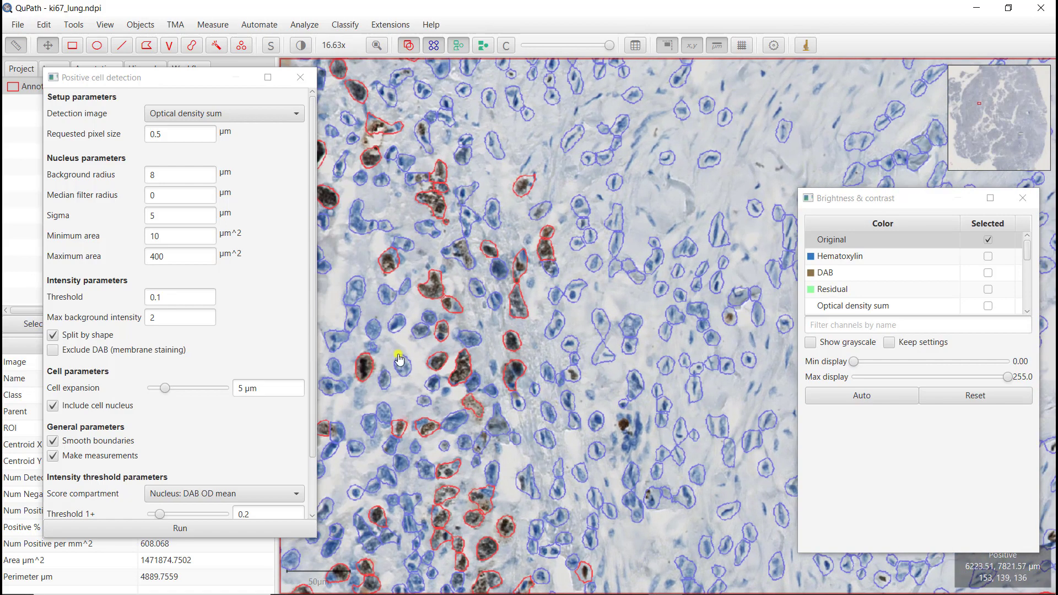
{"action": "scroll", "coordinate": [401, 365], "scroll_direction": "up", "scroll_amount": 3}
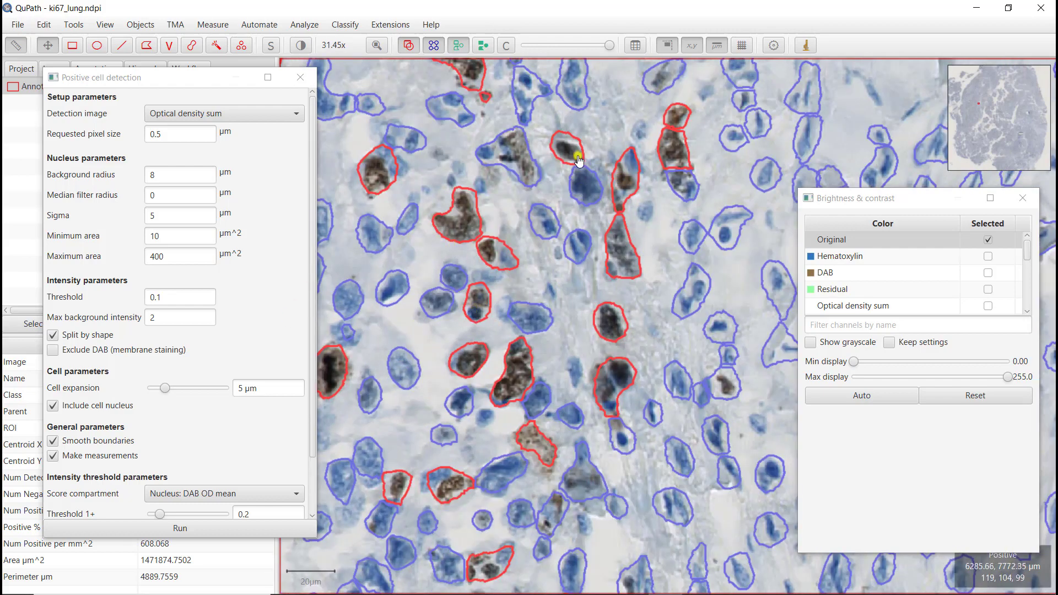
{"action": "scroll", "coordinate": [423, 292], "scroll_direction": "down", "scroll_amount": 3}
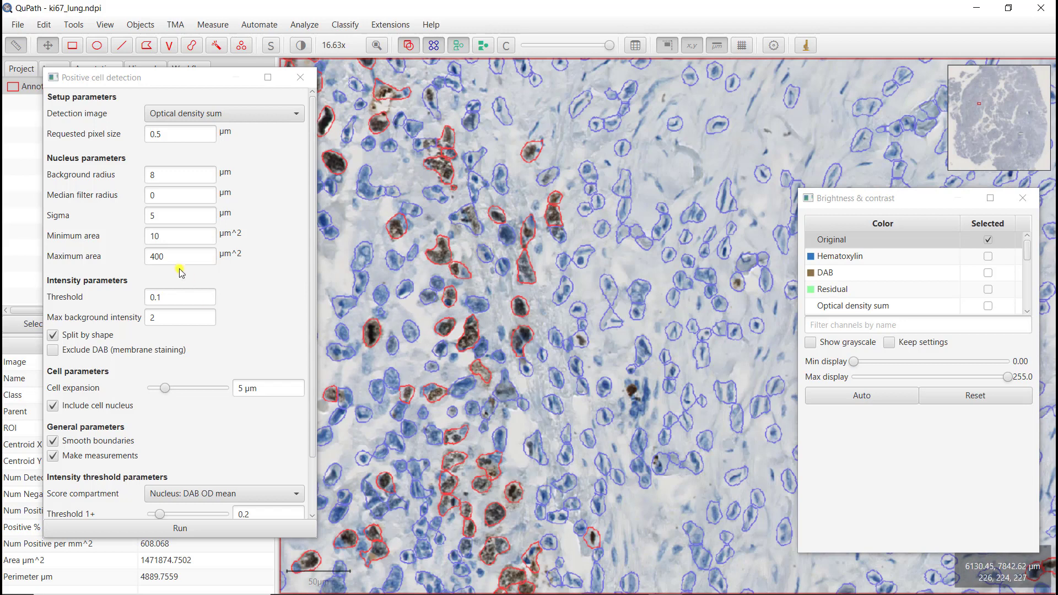
- Lower the sigma to 1 µm, rerun positive cell detection and inspect the outlines around the elongated nuclei
{"action": "double_click", "coordinate": [168, 216]}
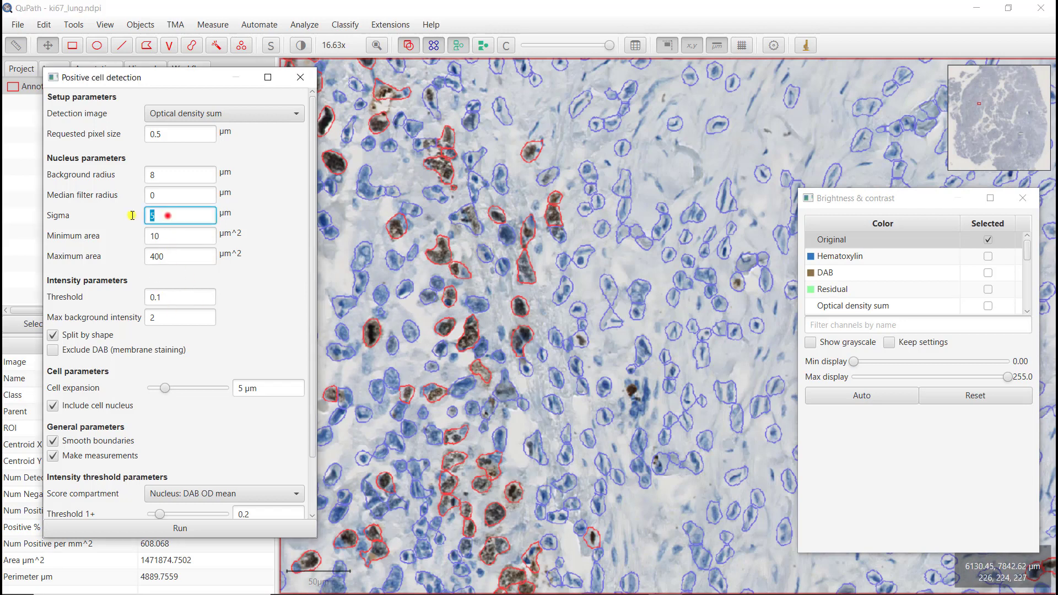
{"action": "type", "text": "1"}
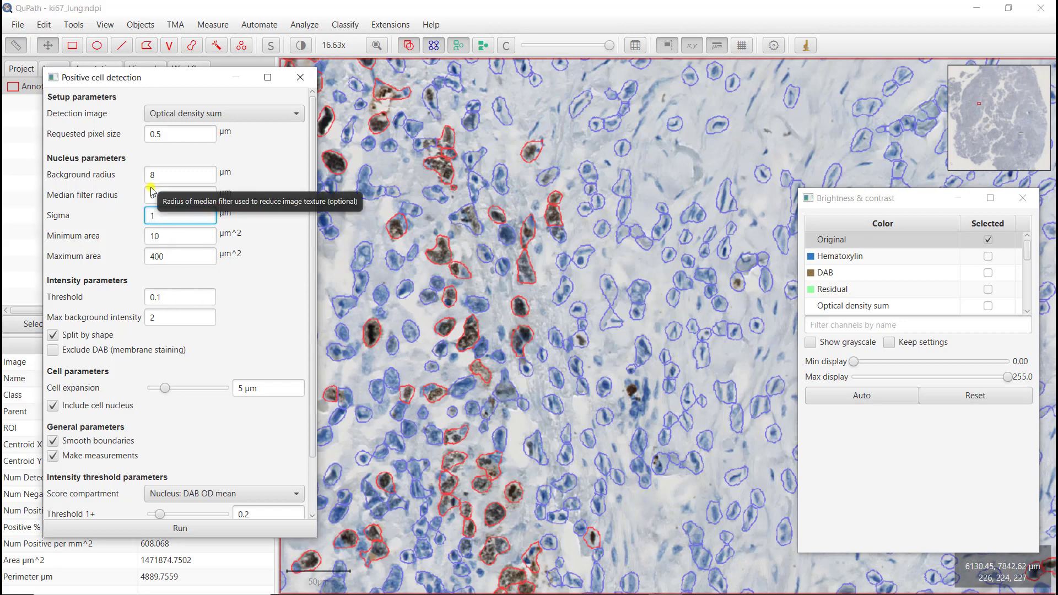
{"action": "left_click", "coordinate": [202, 529]}
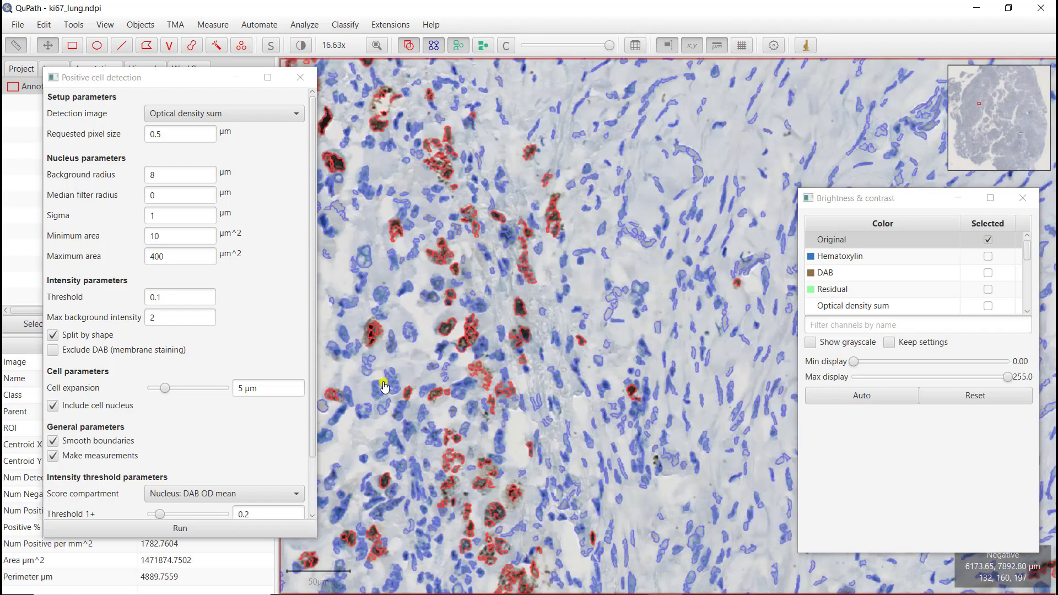
{"action": "scroll", "coordinate": [384, 387], "scroll_direction": "up", "scroll_amount": 2}
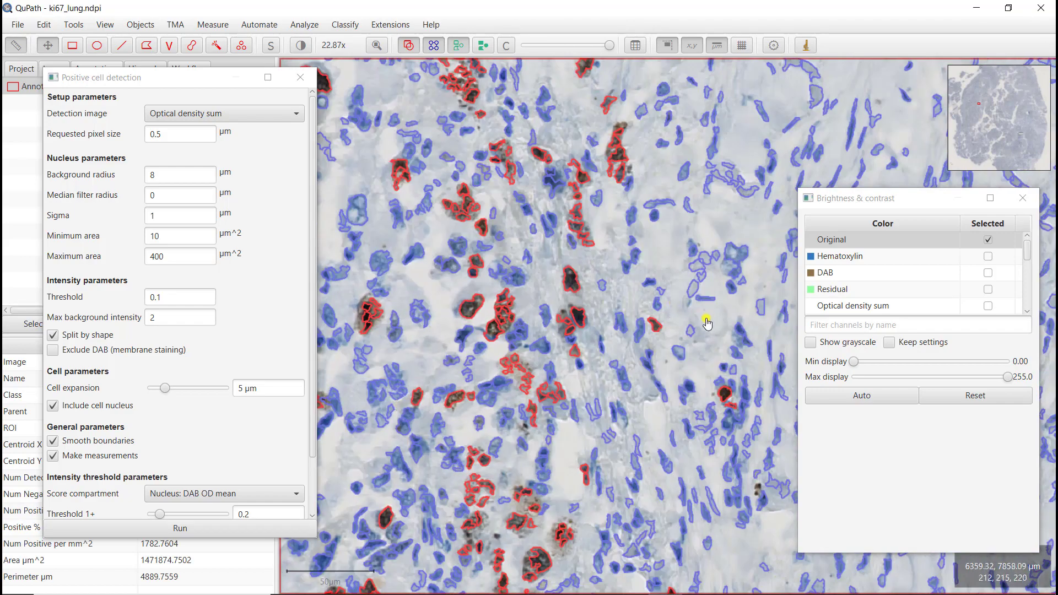
{"action": "left_click_drag", "start_coordinate": [700, 330], "coordinate": [562, 406]}
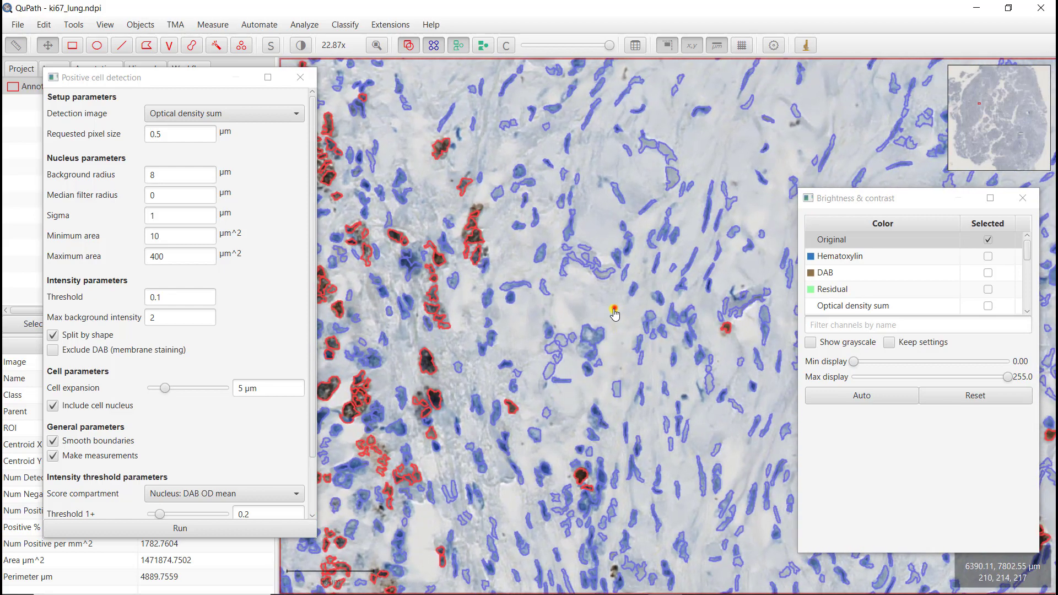
{"action": "left_click_drag", "start_coordinate": [616, 312], "coordinate": [601, 331]}
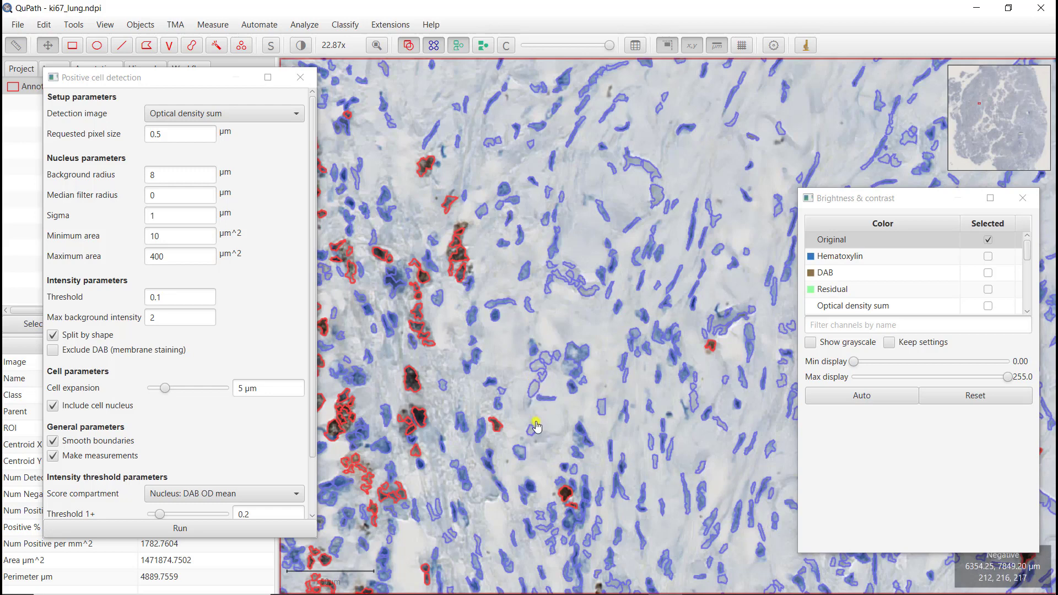
- Toggle the detection overlay off and on repeatedly to compare the outlines with the underlying tissue
{"action": "mouse_move", "coordinate": [610, 47]}
{"action": "left_mouse_down"}
{"action": "mouse_move", "coordinate": [558, 47]}
{"action": "mouse_move", "coordinate": [609, 47]}
{"action": "left_mouse_up"}
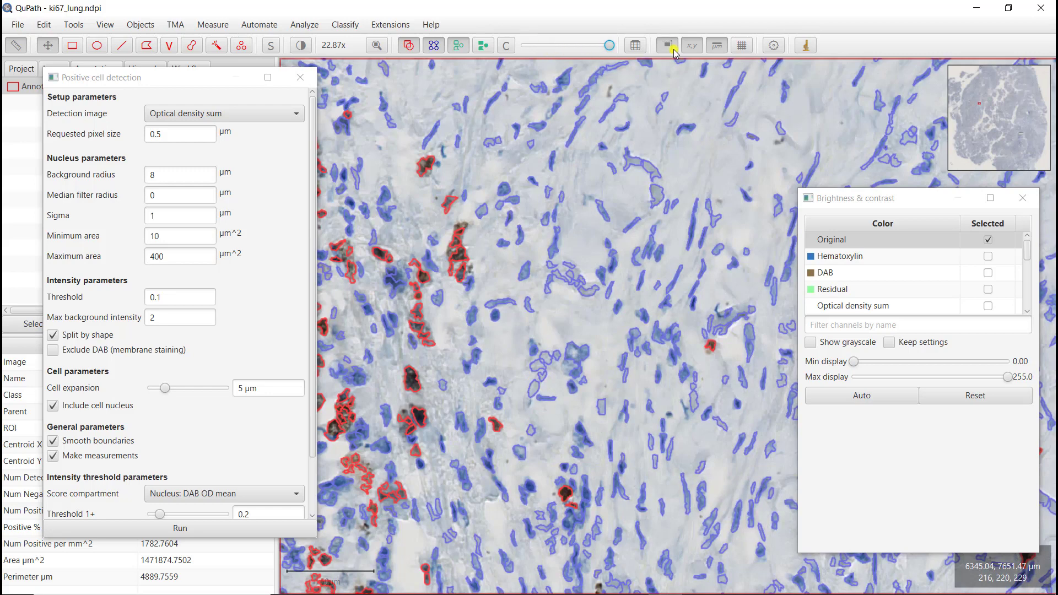
{"action": "left_click", "coordinate": [458, 50]}
{"action": "left_click", "coordinate": [459, 49]}
{"action": "left_click", "coordinate": [458, 50]}
{"action": "left_click", "coordinate": [458, 47]}
{"action": "left_click", "coordinate": [458, 47]}
{"action": "left_click", "coordinate": [457, 48]}
{"action": "left_click", "coordinate": [458, 48]}
{"action": "left_click", "coordinate": [458, 48]}
{"action": "left_click", "coordinate": [457, 47]}
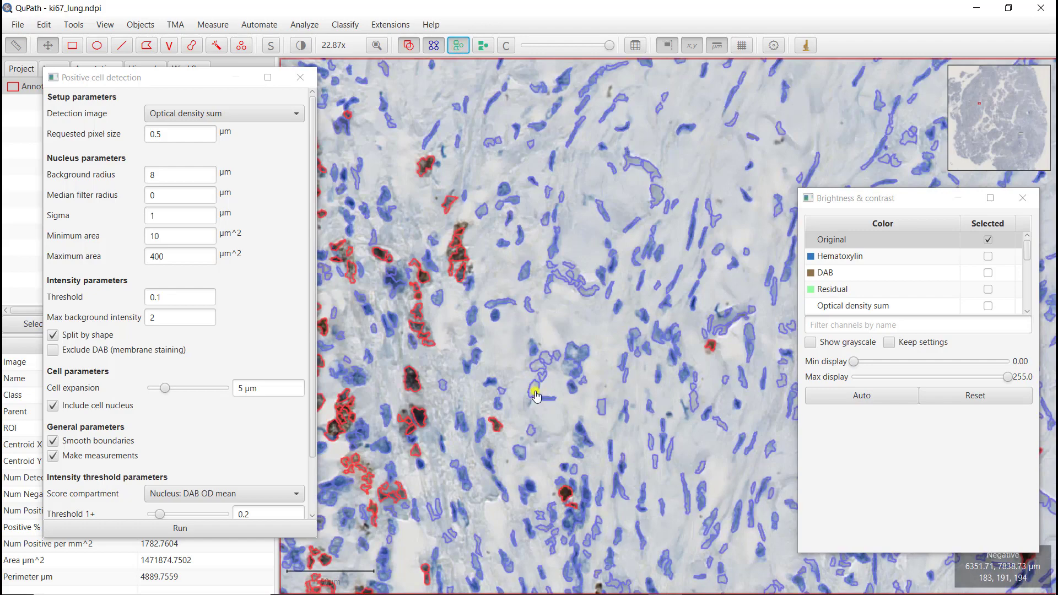
- Set the nucleus intensity threshold to 0.15 and rerun positive cell detection
{"action": "left_click", "coordinate": [172, 301]}
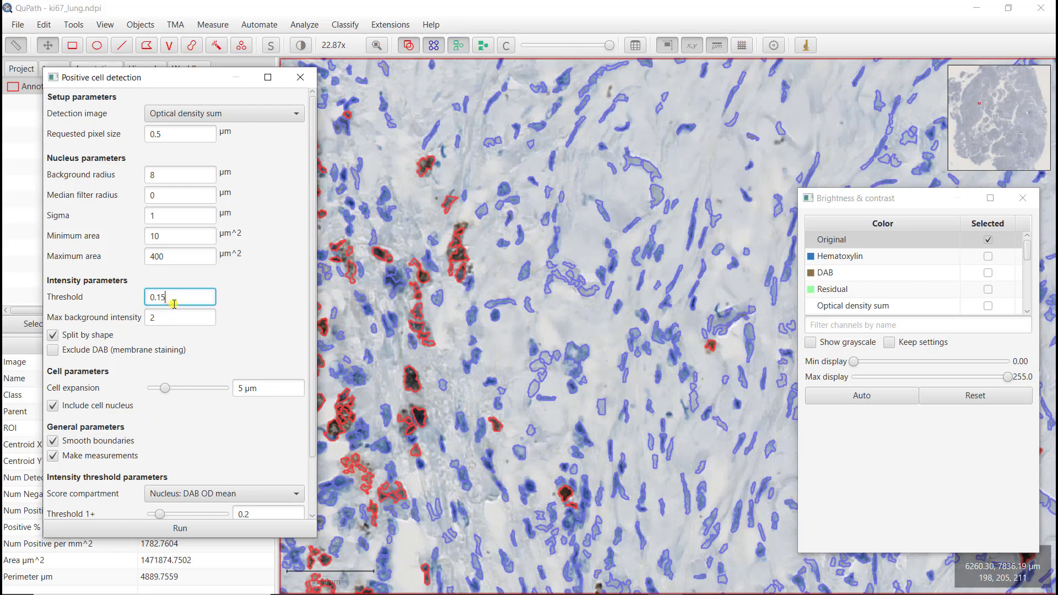
{"action": "type", "text": "5"}
{"action": "left_click", "coordinate": [189, 532]}
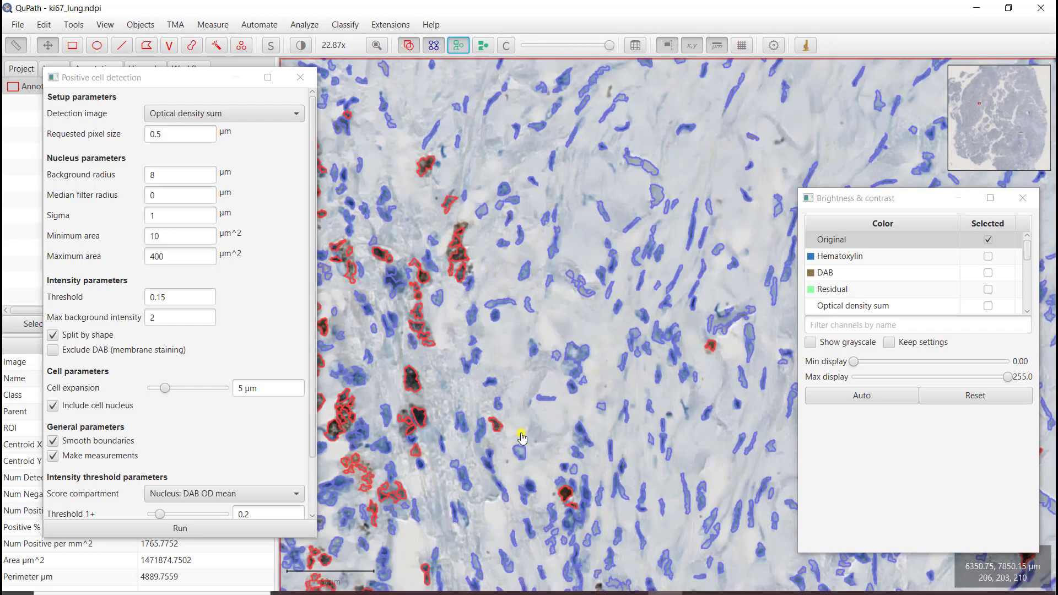
{"action": "left_click_drag", "start_coordinate": [488, 527], "coordinate": [688, 477]}
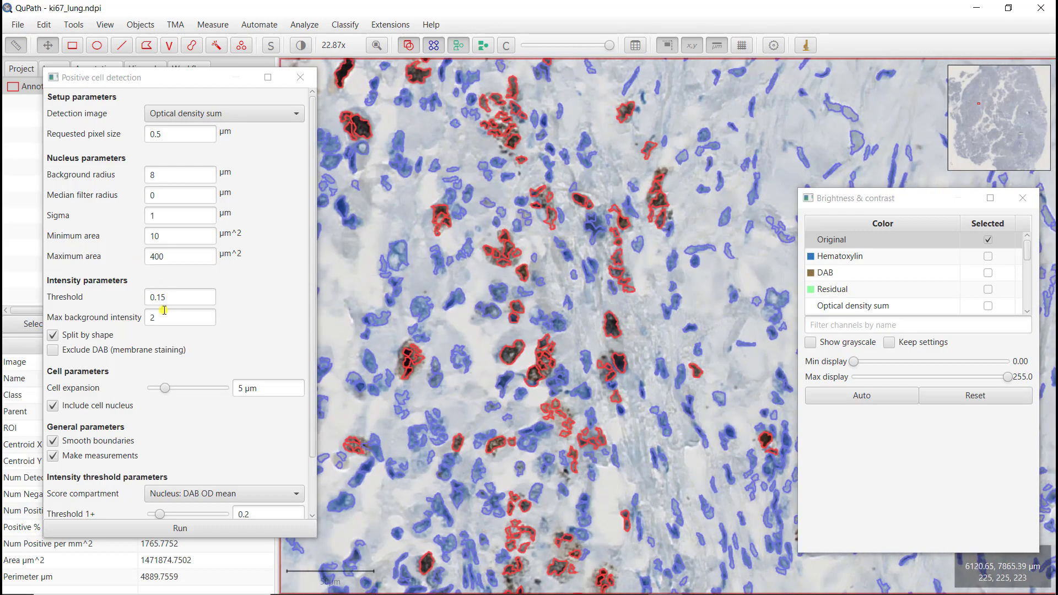
- Set the sigma to 1.5 µm, rerun positive cell detection and inspect the results down to the annotation's lower edge
{"action": "left_click", "coordinate": [171, 216]}
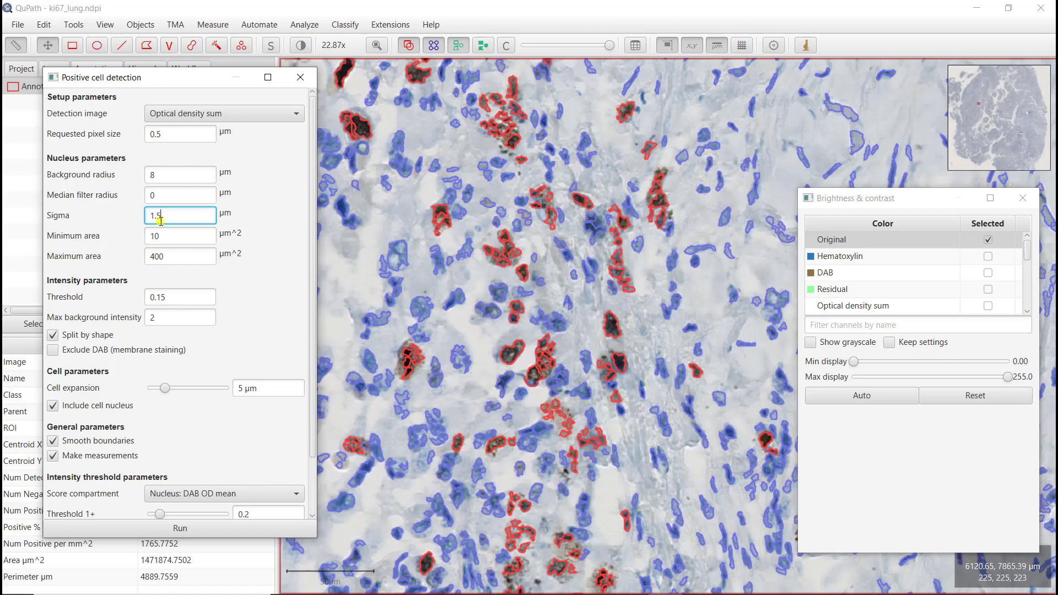
{"action": "left_click", "coordinate": [173, 528]}
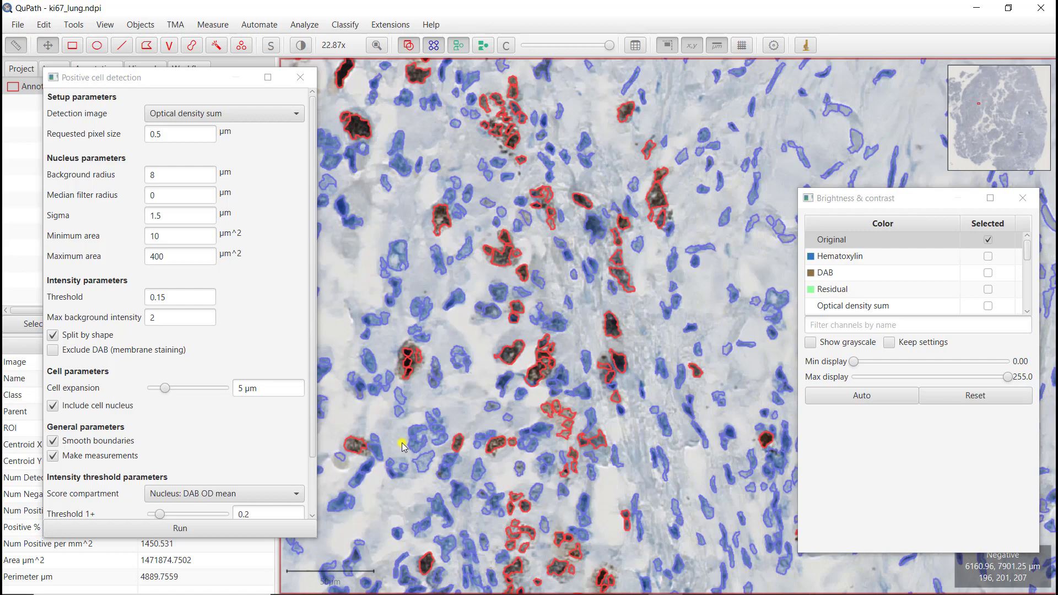
{"action": "left_click_drag", "start_coordinate": [428, 396], "coordinate": [499, 255]}
{"action": "left_click_drag", "start_coordinate": [441, 410], "coordinate": [456, 246]}
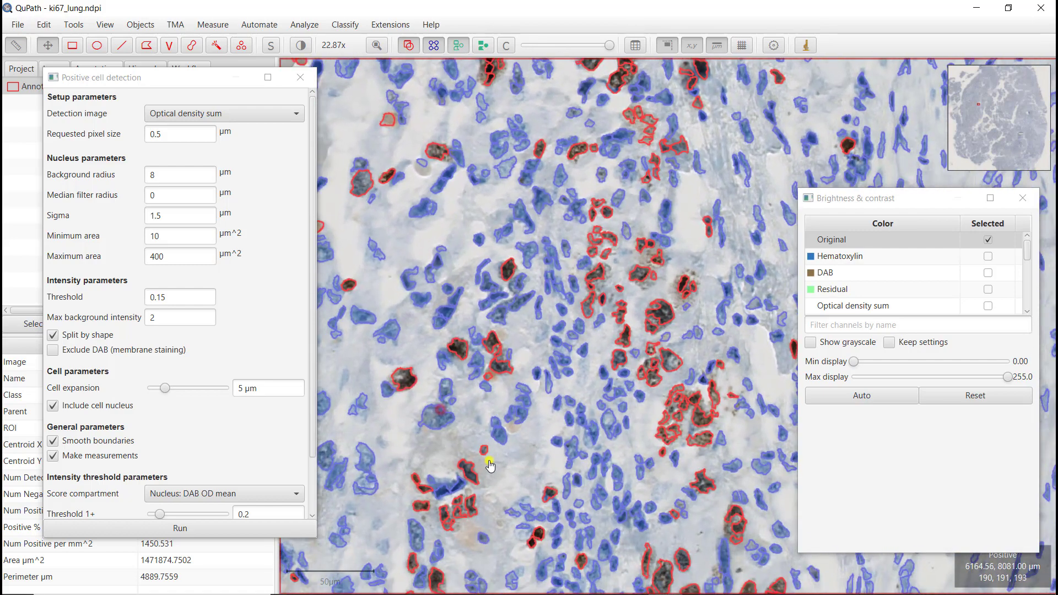
{"action": "left_click_drag", "start_coordinate": [490, 465], "coordinate": [546, 292]}
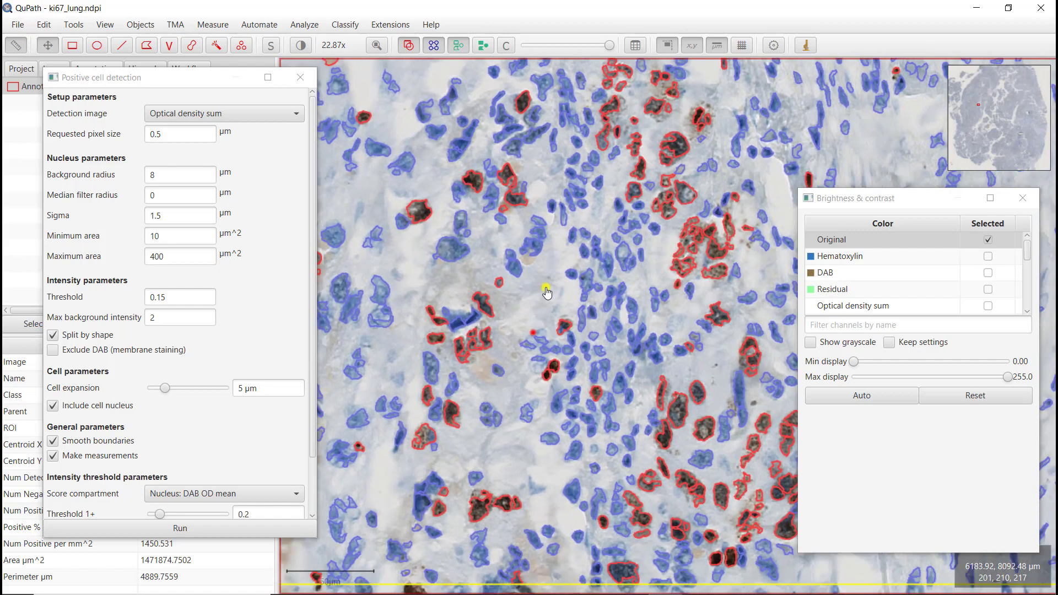
{"action": "left_click_drag", "start_coordinate": [483, 392], "coordinate": [493, 293]}
{"action": "left_click_drag", "start_coordinate": [420, 303], "coordinate": [555, 288]}
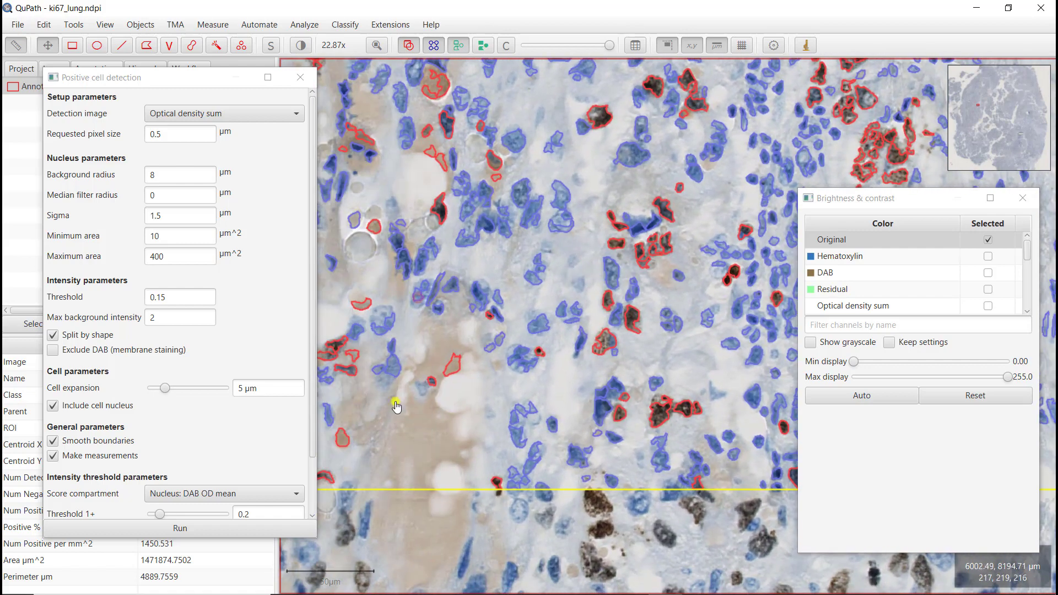
{"action": "left_click_drag", "start_coordinate": [396, 407], "coordinate": [449, 455]}
{"action": "left_click_drag", "start_coordinate": [429, 329], "coordinate": [514, 373]}
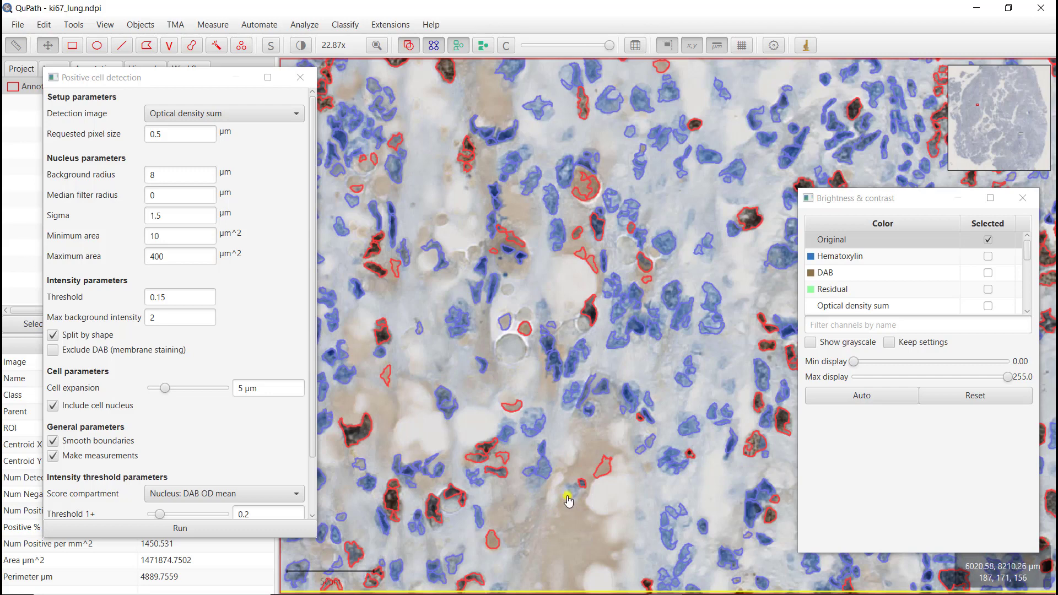
- Set the nucleus intensity threshold to 0.2 and rerun positive cell detection on the annotation
{"action": "left_click", "coordinate": [187, 299]}
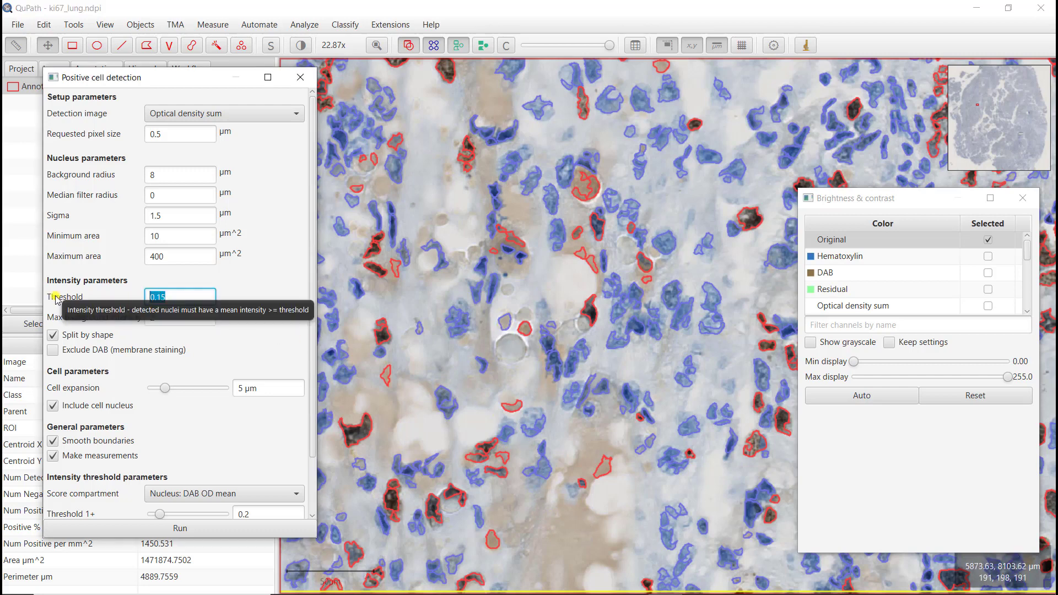
{"action": "left_click", "coordinate": [142, 530]}
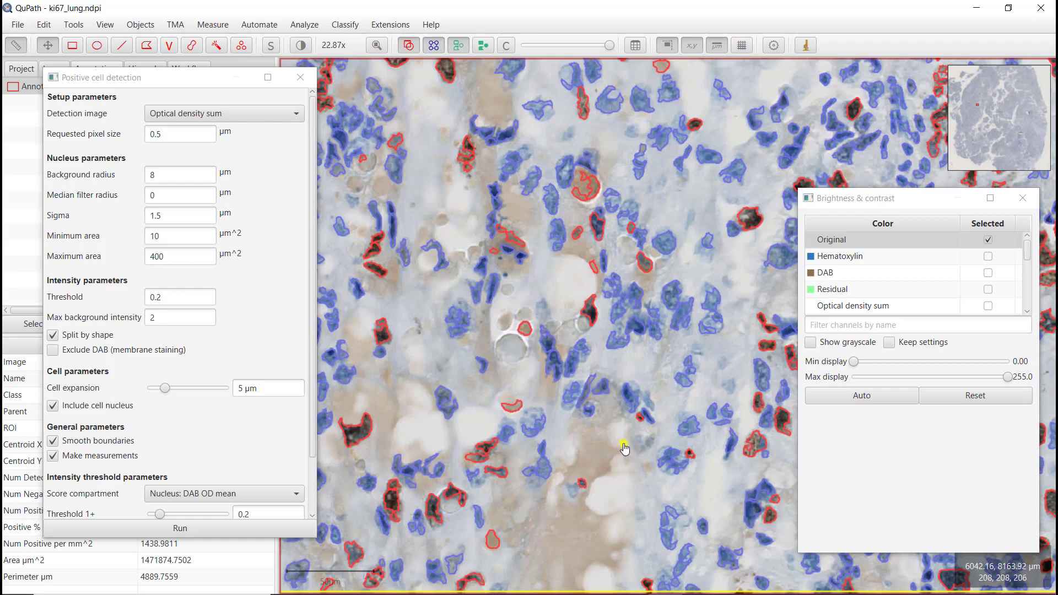
{"action": "scroll", "coordinate": [624, 449], "scroll_direction": "down", "scroll_amount": 4}
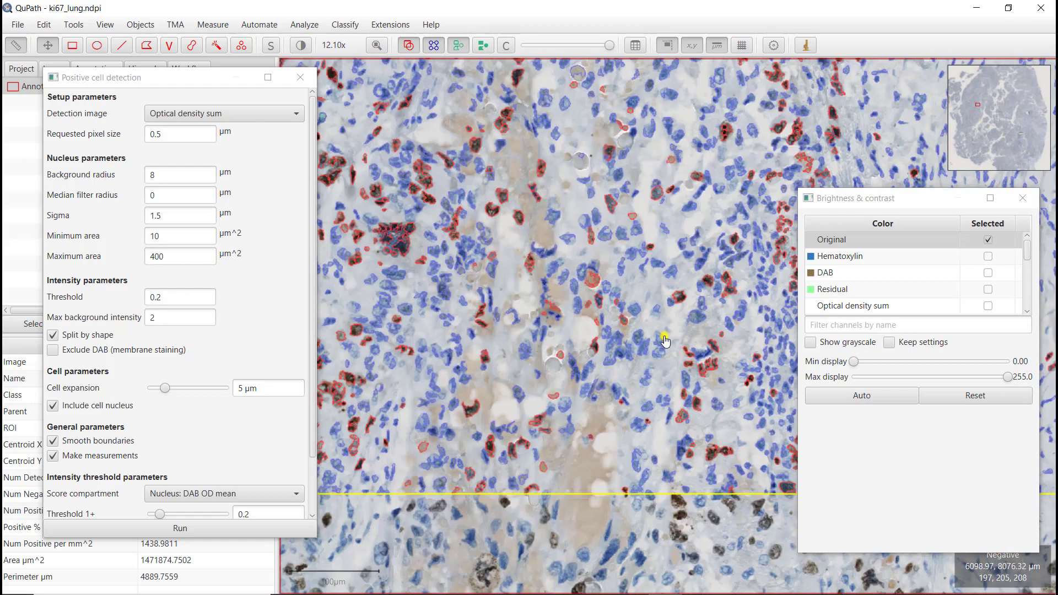
{"action": "scroll", "coordinate": [656, 253], "scroll_direction": "down", "scroll_amount": 2}
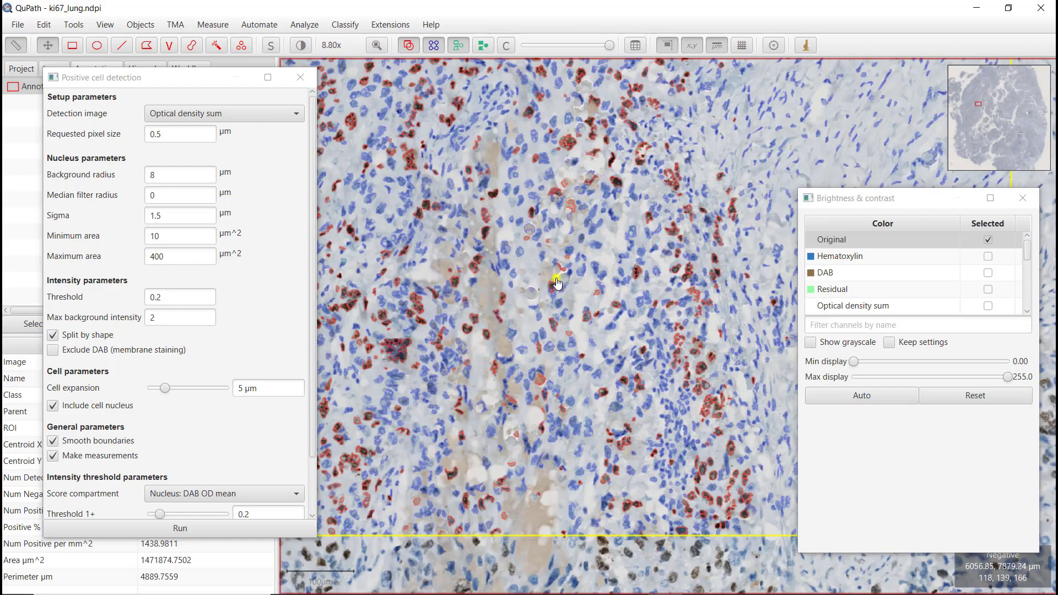
- Examine the detected nuclei across the annotation at several magnifications, including the elongated nuclei and the brown background areas
{"action": "scroll", "coordinate": [552, 275], "scroll_direction": "down", "scroll_amount": 1}
{"action": "left_click_drag", "start_coordinate": [545, 255], "coordinate": [560, 360]}
{"action": "left_click_drag", "start_coordinate": [506, 278], "coordinate": [529, 325]}
{"action": "scroll", "coordinate": [528, 327], "scroll_direction": "up", "scroll_amount": 4}
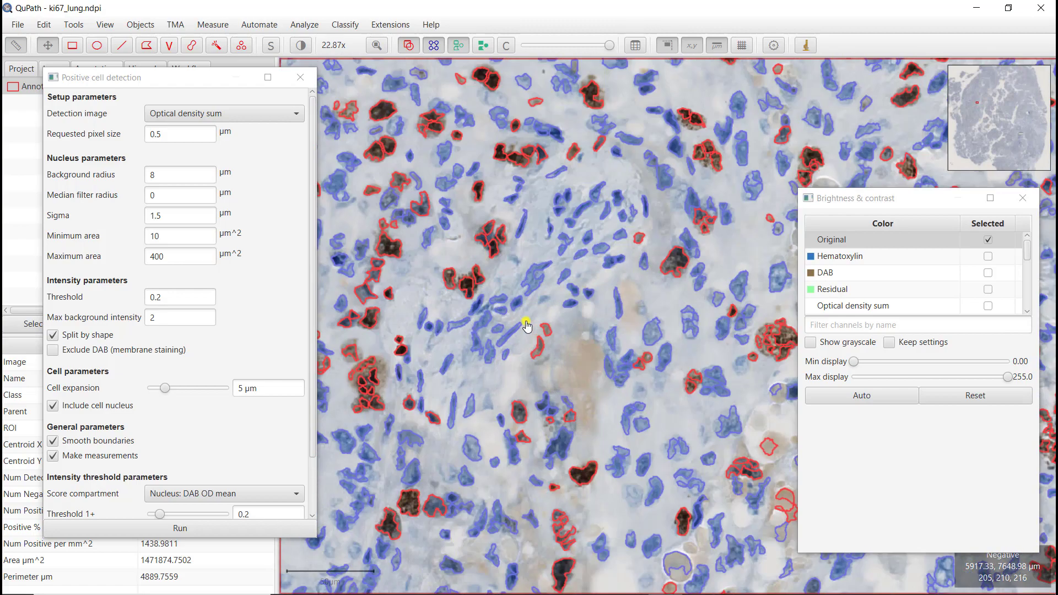
{"action": "scroll", "coordinate": [426, 341], "scroll_direction": "down", "scroll_amount": 2}
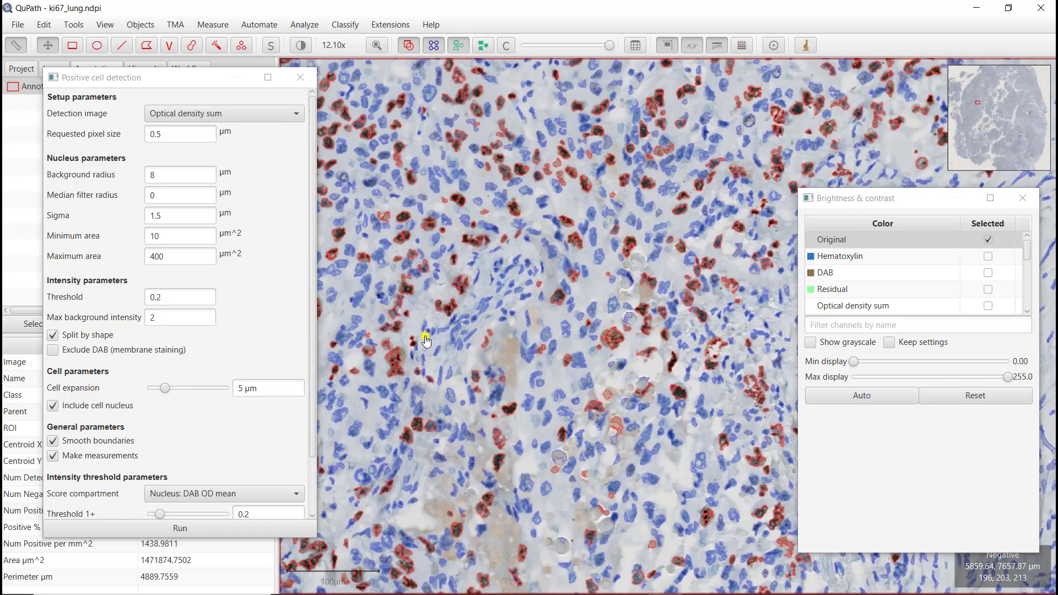
{"action": "scroll", "coordinate": [427, 341], "scroll_direction": "down", "scroll_amount": 2}
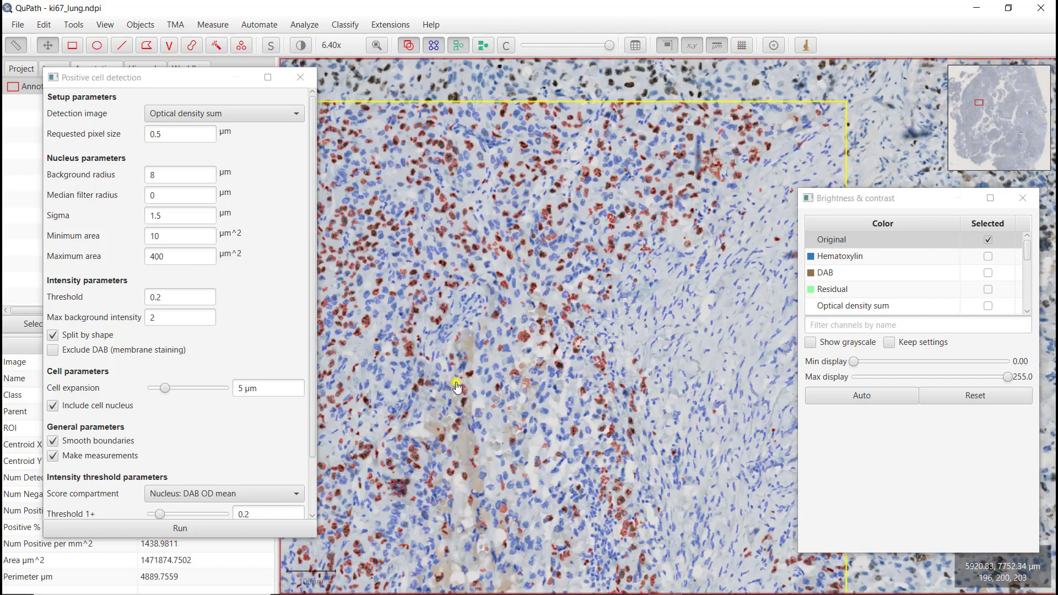
{"action": "scroll", "coordinate": [479, 436], "scroll_direction": "up", "scroll_amount": 2}
{"action": "scroll", "coordinate": [442, 439], "scroll_direction": "up", "scroll_amount": 2}
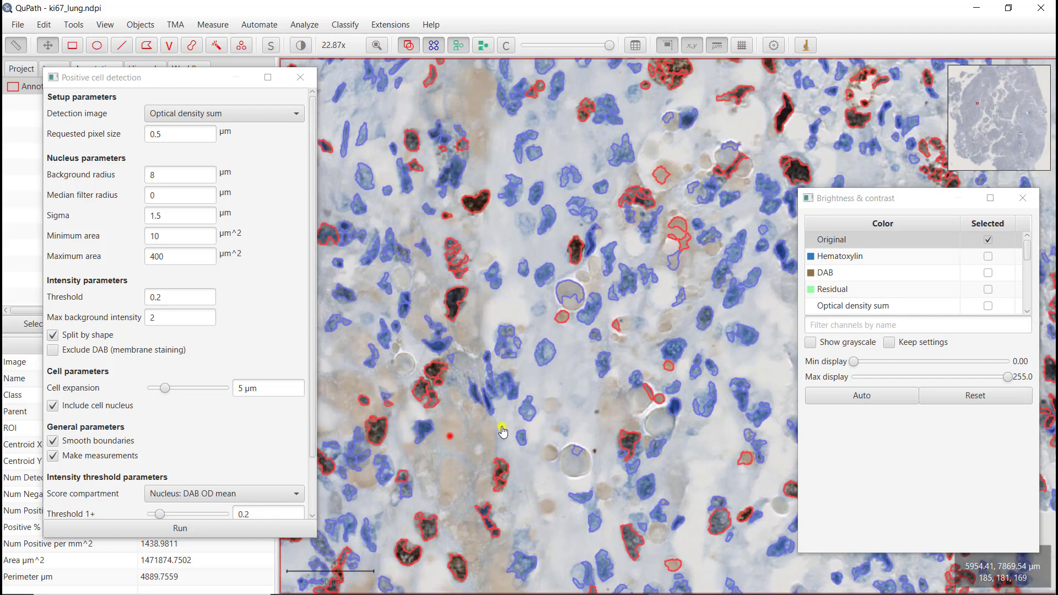
- Set the Threshold 1+ score to 0.6, rerun positive cell detection and inspect which nuclei are classed as positive
{"action": "scroll", "coordinate": [149, 499], "scroll_direction": "down", "scroll_amount": 3}
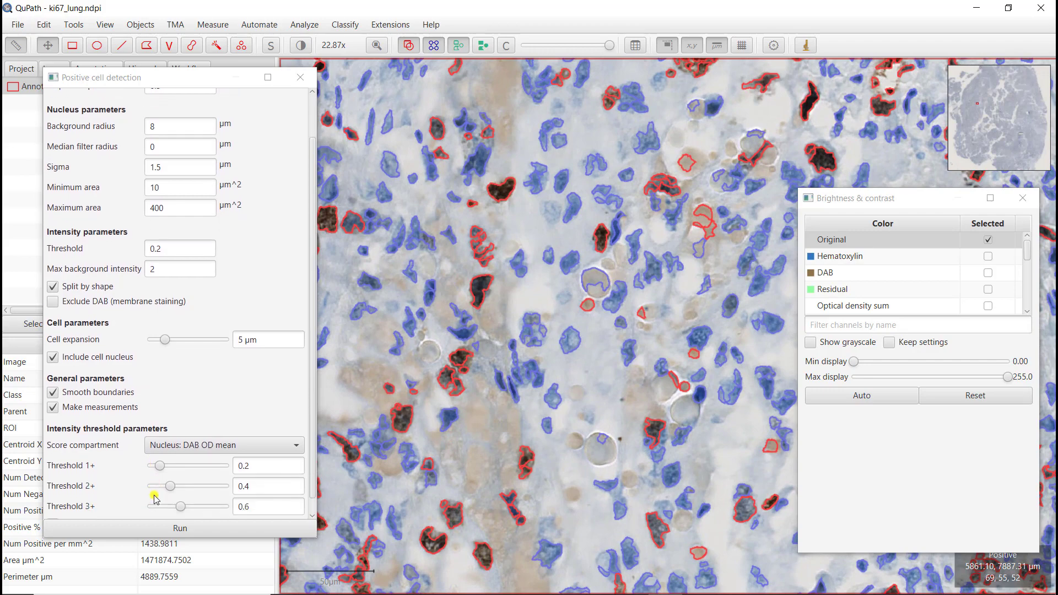
{"action": "left_click", "coordinate": [271, 451]}
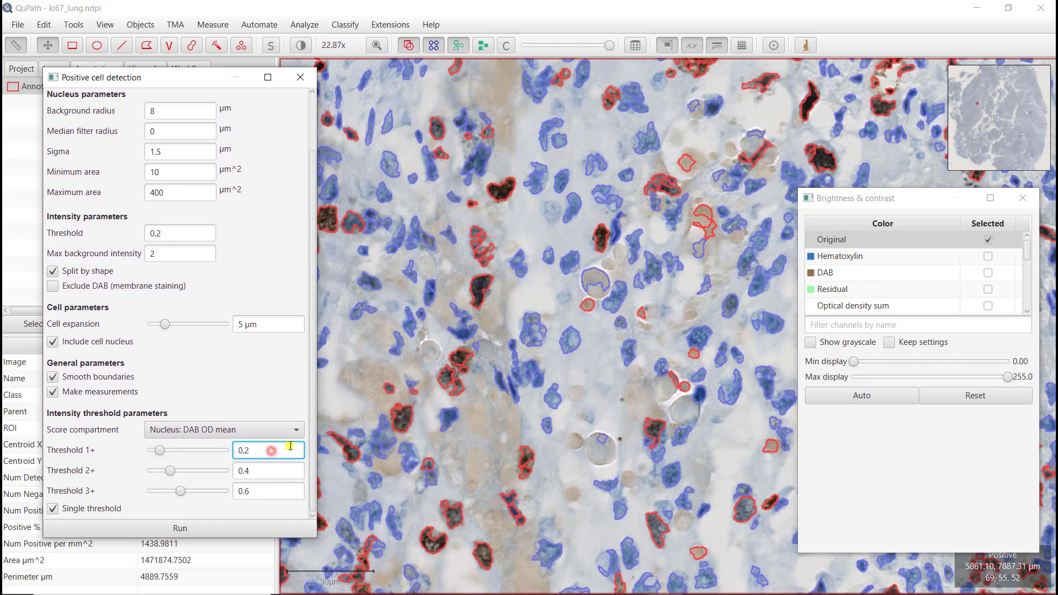
{"action": "key", "text": "BackSpace"}
{"action": "type", "text": "6"}
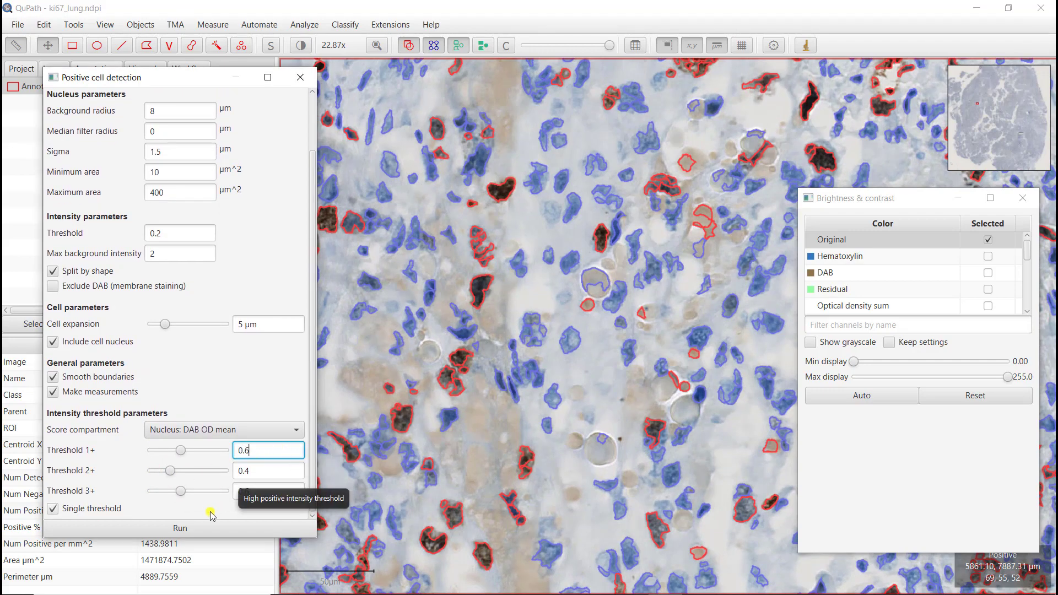
{"action": "left_click", "coordinate": [181, 529]}
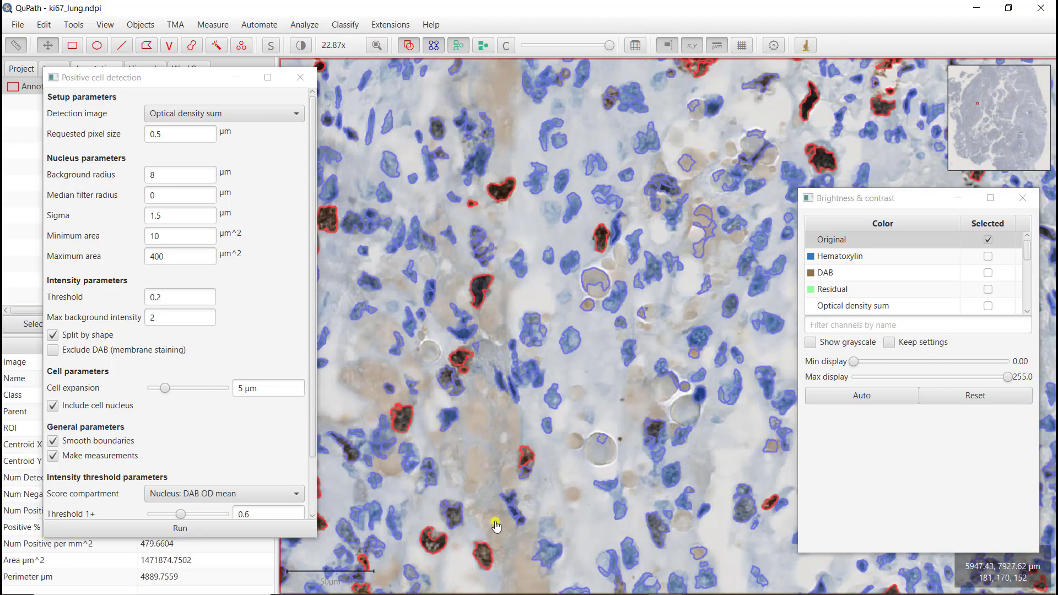
{"action": "left_click_drag", "start_coordinate": [496, 515], "coordinate": [572, 412]}
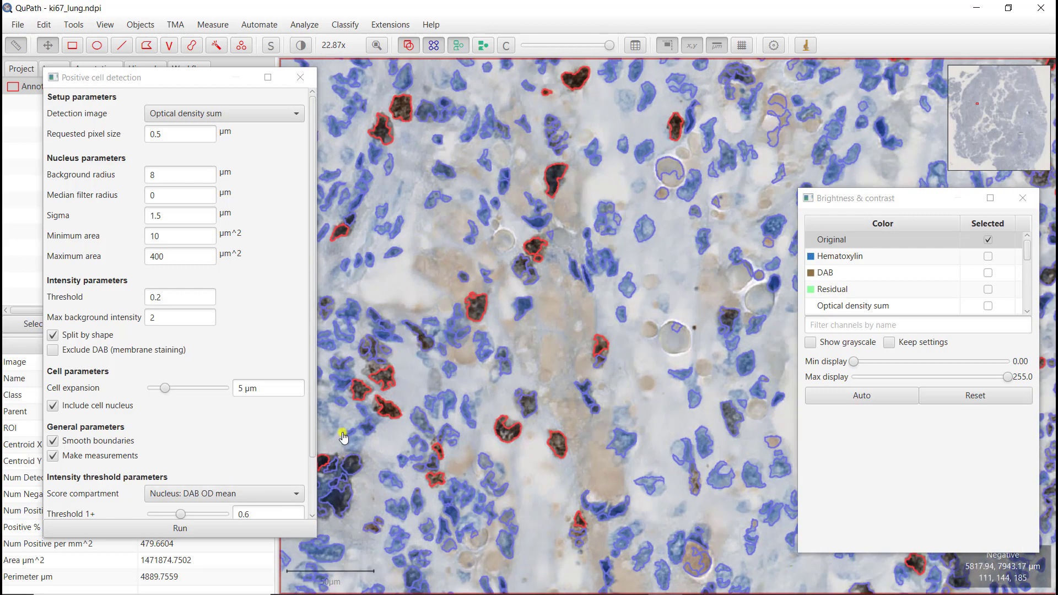
- Set the Threshold 1+ score to 0.2, rerun positive cell detection and view the result over the whole annotation
{"action": "left_click", "coordinate": [263, 514]}
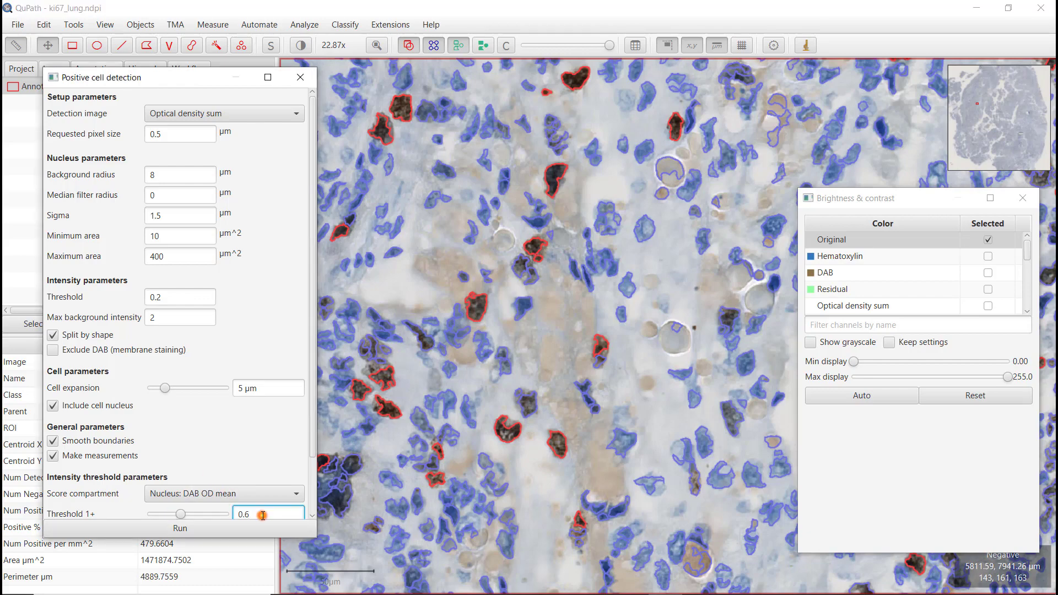
{"action": "key", "text": "BackSpace"}
{"action": "type", "text": "2"}
{"action": "left_click", "coordinate": [203, 524]}
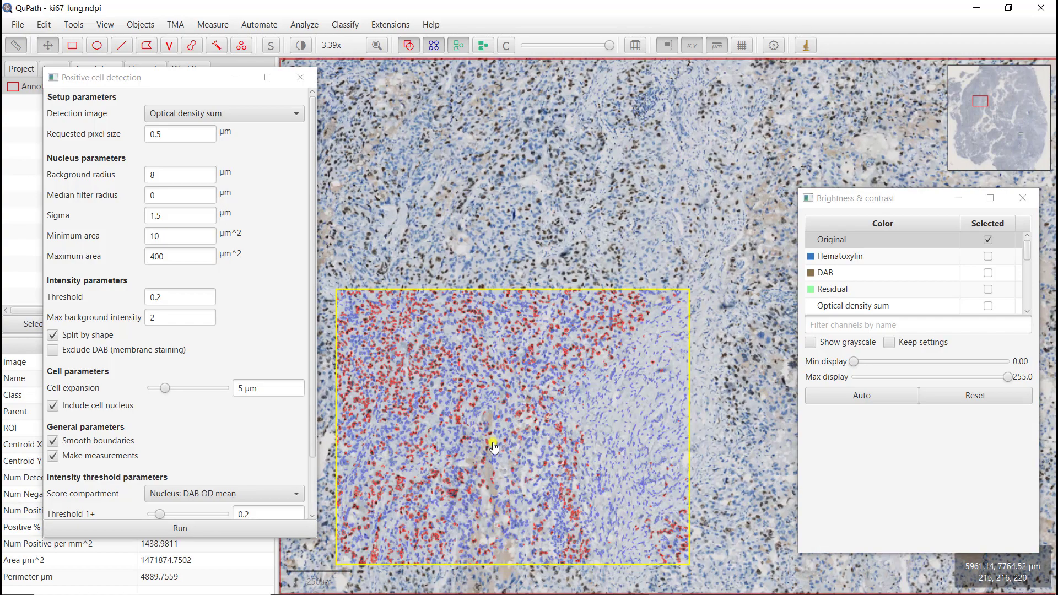
{"action": "left_click_drag", "start_coordinate": [504, 487], "coordinate": [558, 379]}
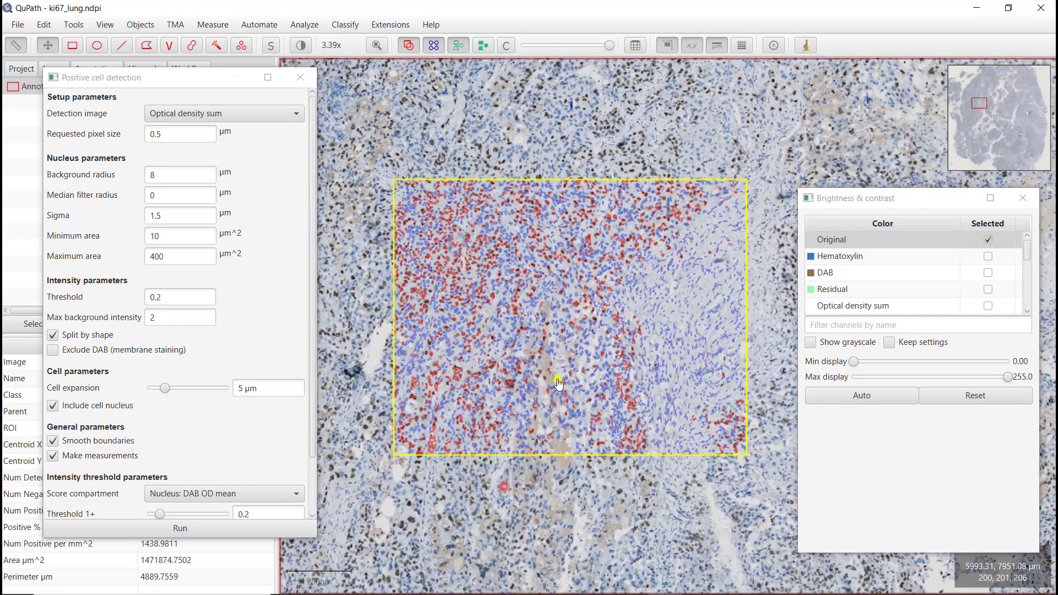
{"action": "scroll", "coordinate": [558, 381], "scroll_direction": "up", "scroll_amount": 3}
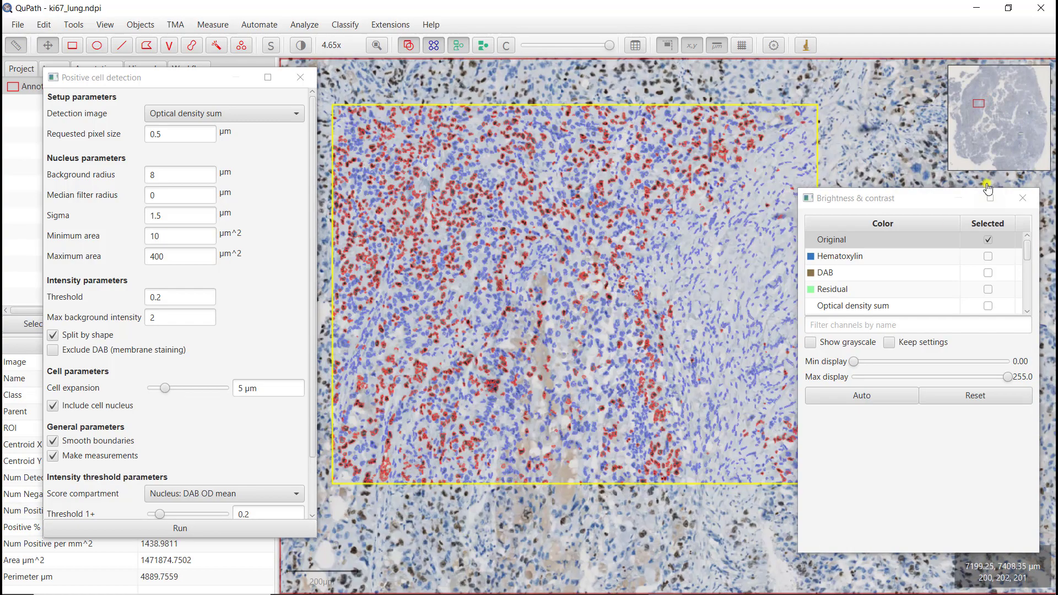
- Close the Brightness & contrast window and move the Positive cell detection dialog off the annotation list
{"action": "left_click", "coordinate": [1023, 196]}
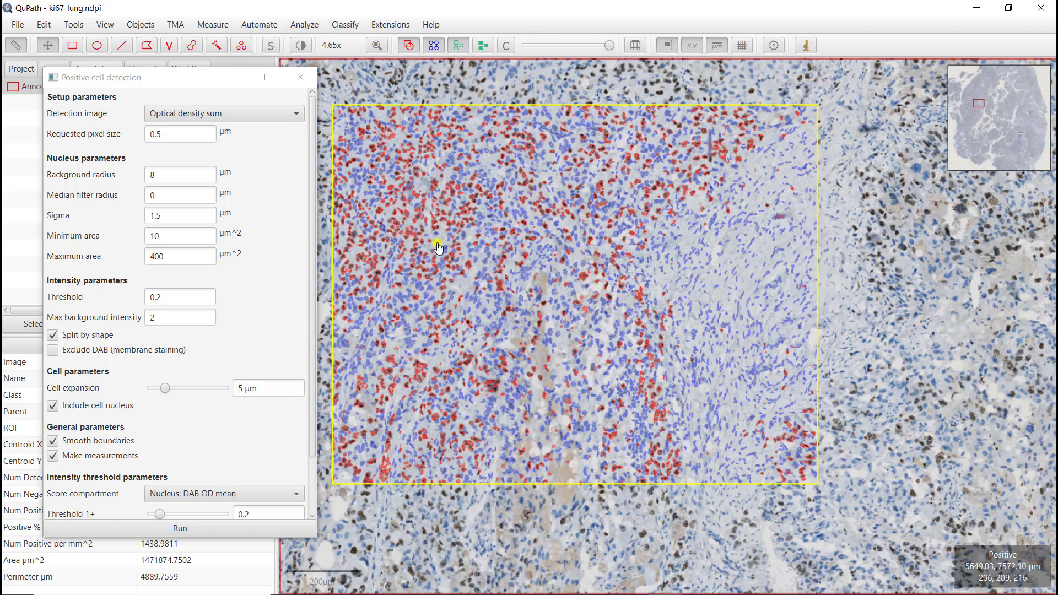
{"action": "mouse_move", "coordinate": [173, 84]}
{"action": "left_mouse_down"}
{"action": "mouse_move", "coordinate": [145, 93]}
{"action": "mouse_move", "coordinate": [190, 149]}
{"action": "mouse_move", "coordinate": [187, 210]}
{"action": "mouse_move", "coordinate": [574, 298]}
{"action": "mouse_move", "coordinate": [999, 331]}
{"action": "mouse_move", "coordinate": [920, 339]}
{"action": "left_mouse_up"}
- Delete the rectangle annotation without keeping its descendant objects
{"action": "left_click", "coordinate": [84, 91]}
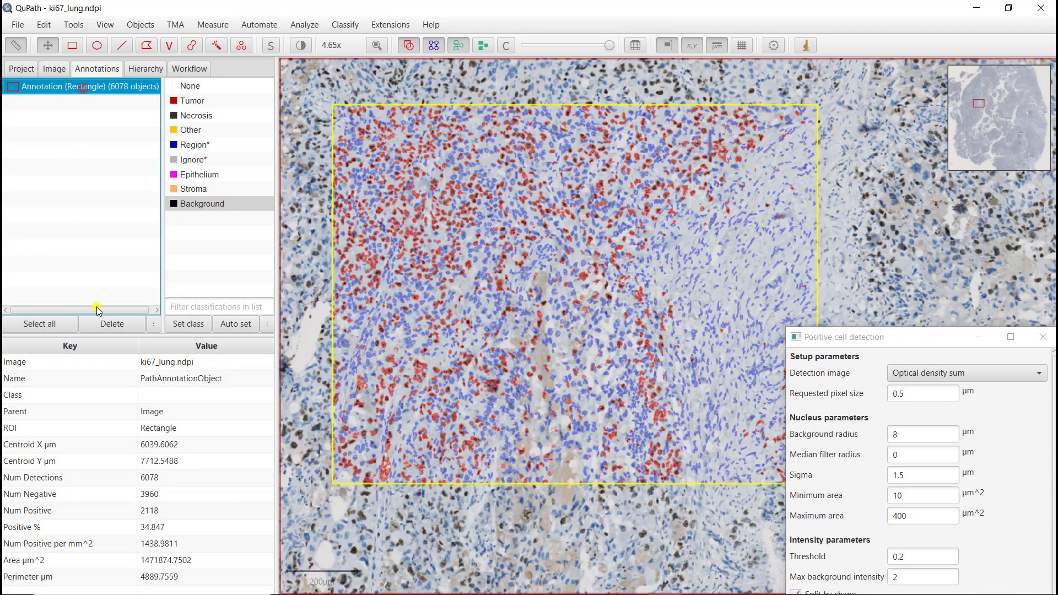
{"action": "left_click", "coordinate": [110, 323]}
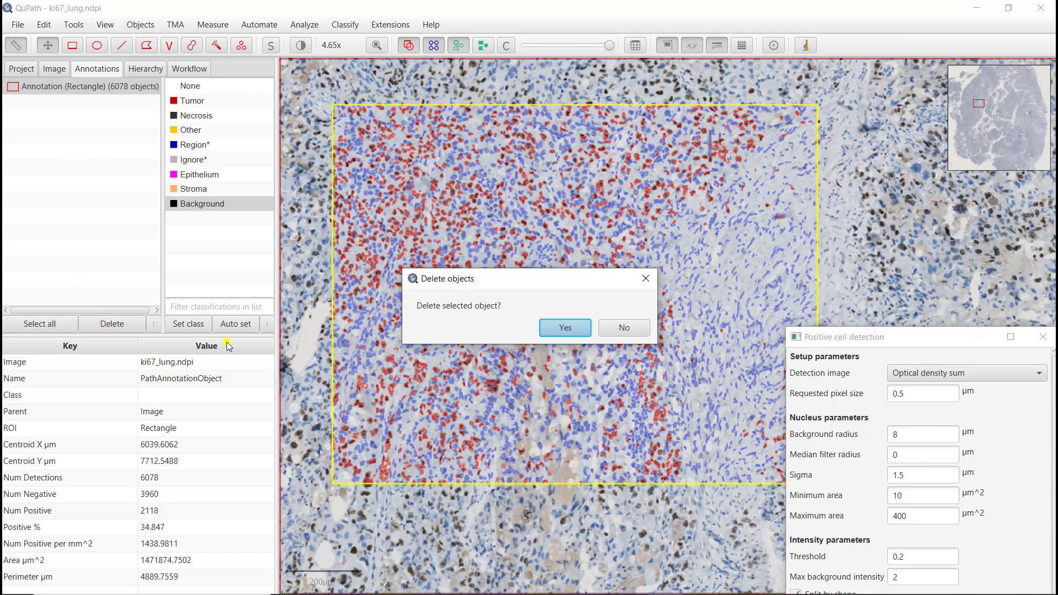
{"action": "left_click", "coordinate": [582, 327]}
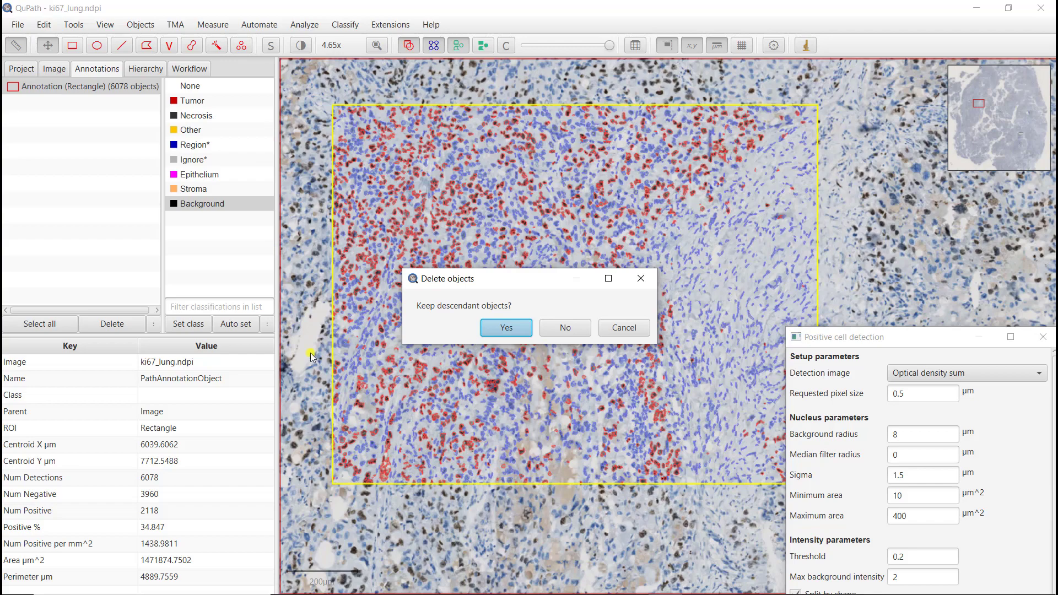
{"action": "left_click", "coordinate": [557, 330]}
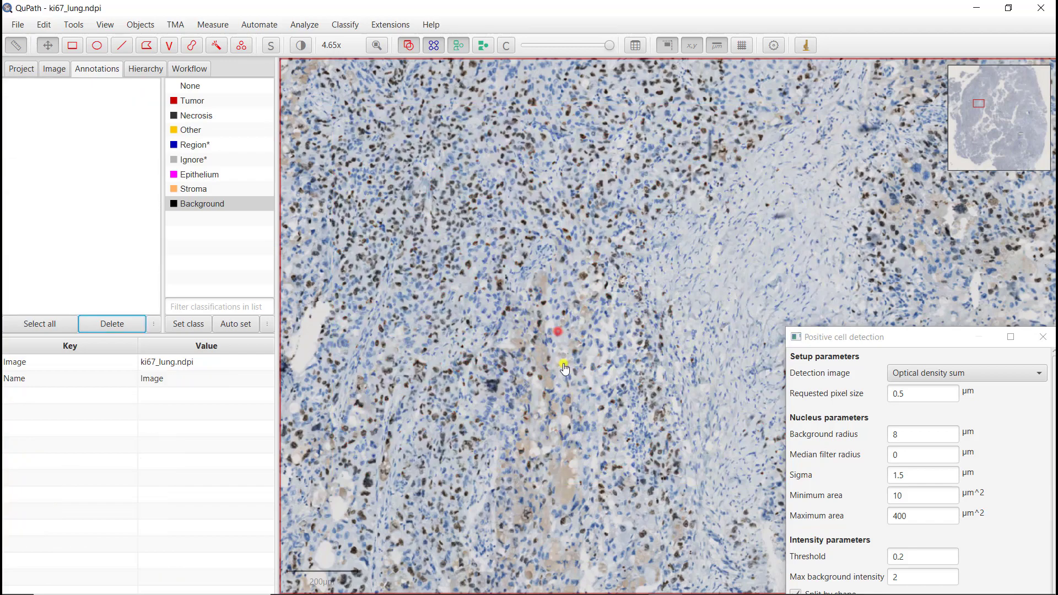
- Outline the large tissue area on the left half of the slide with the Wand tool
{"action": "scroll", "coordinate": [512, 455], "scroll_direction": "down", "scroll_amount": 5}
{"action": "scroll", "coordinate": [512, 455], "scroll_direction": "down", "scroll_amount": 8}
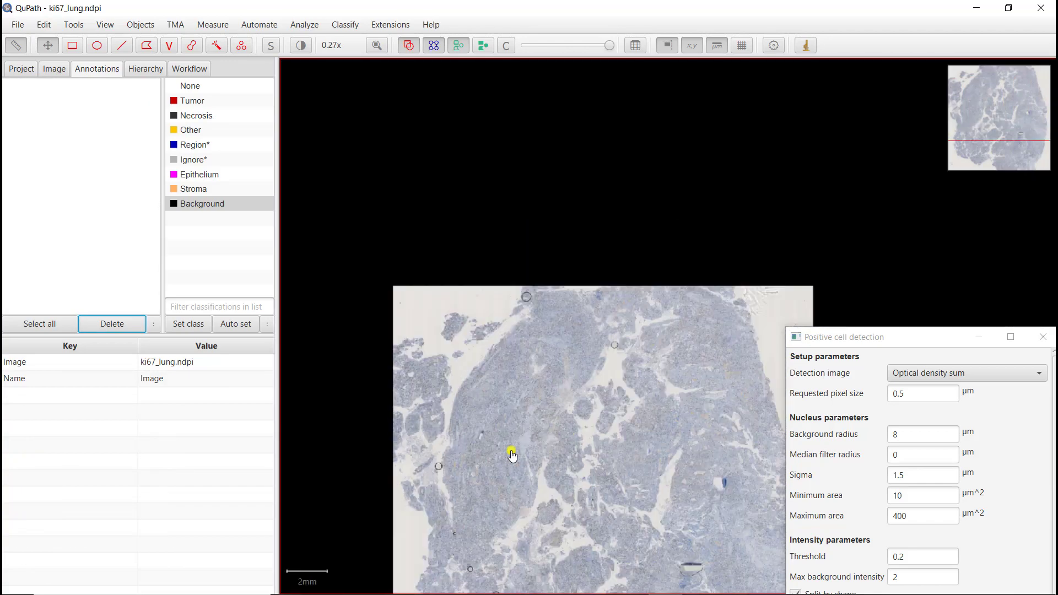
{"action": "left_click_drag", "start_coordinate": [543, 418], "coordinate": [546, 404]}
{"action": "left_click_drag", "start_coordinate": [576, 461], "coordinate": [570, 377]}
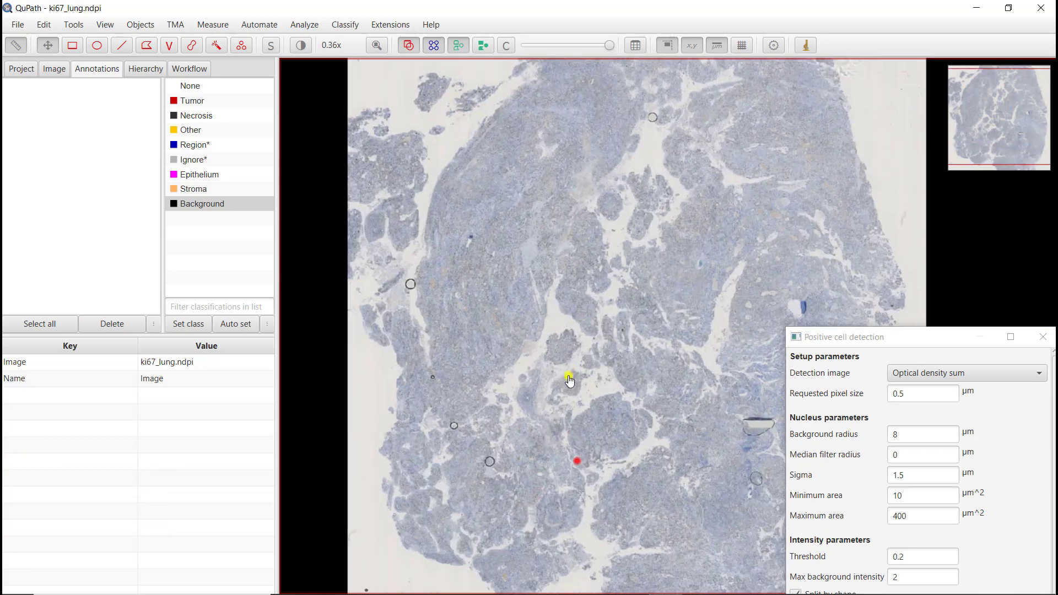
{"action": "left_click_drag", "start_coordinate": [424, 258], "coordinate": [475, 425]}
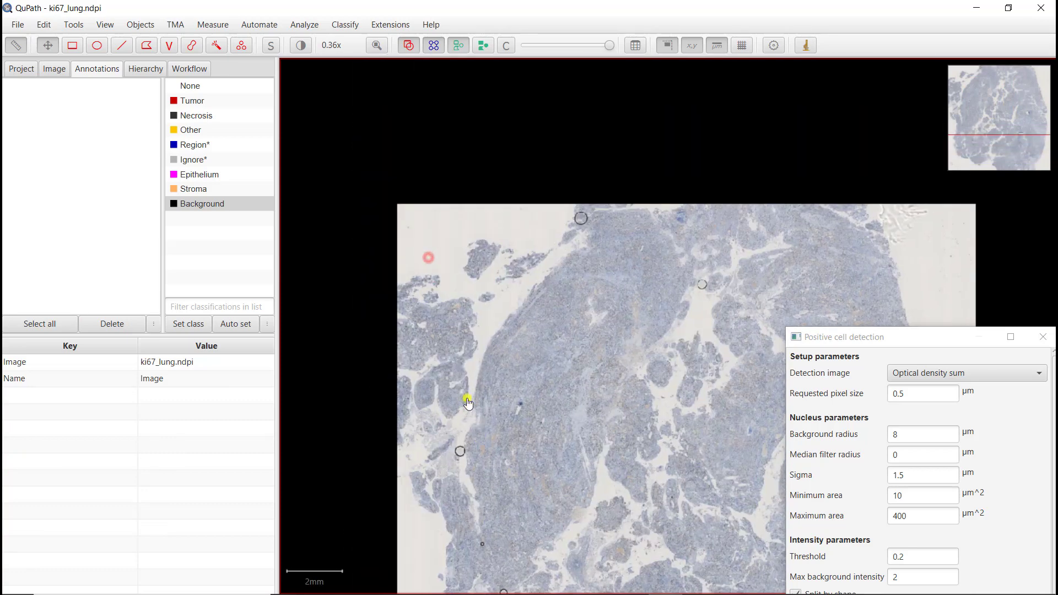
{"action": "left_click", "coordinate": [217, 45]}
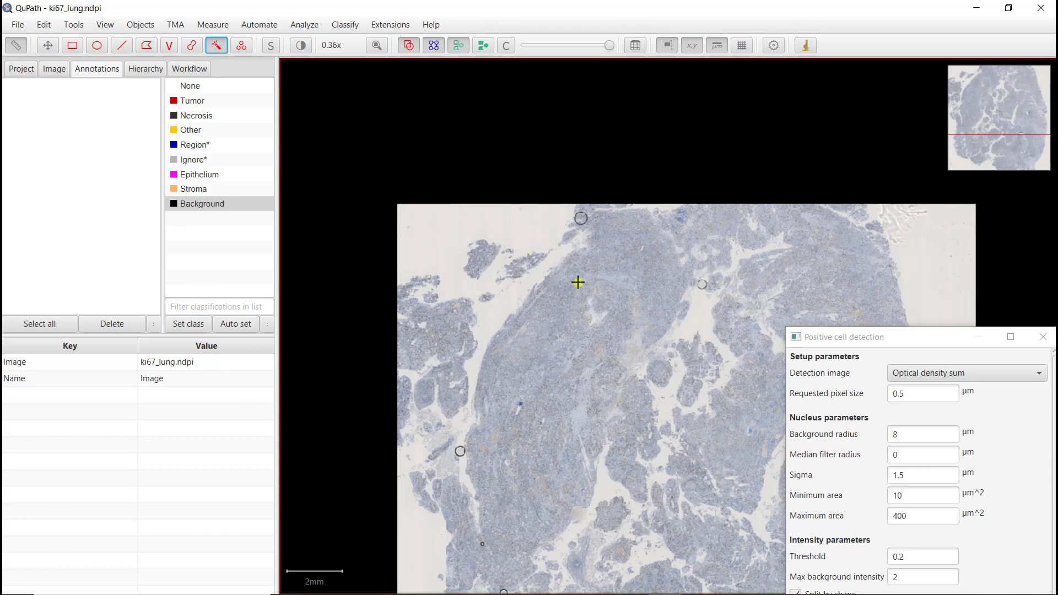
{"action": "mouse_move", "coordinate": [578, 282]}
{"action": "left_mouse_down"}
{"action": "mouse_move", "coordinate": [567, 283]}
{"action": "mouse_move", "coordinate": [612, 239]}
{"action": "mouse_move", "coordinate": [640, 253]}
{"action": "mouse_move", "coordinate": [597, 338]}
{"action": "mouse_move", "coordinate": [571, 324]}
{"action": "mouse_move", "coordinate": [518, 362]}
{"action": "mouse_move", "coordinate": [483, 538]}
{"action": "mouse_move", "coordinate": [458, 502]}
{"action": "mouse_move", "coordinate": [441, 498]}
{"action": "mouse_move", "coordinate": [412, 357]}
{"action": "mouse_move", "coordinate": [416, 327]}
{"action": "mouse_move", "coordinate": [436, 330]}
{"action": "left_mouse_up"}
- Outline the three small detached tissue fragments near the slide's upper-left corner as separate wand annotations
{"action": "scroll", "coordinate": [487, 268], "scroll_direction": "up", "scroll_amount": 4}
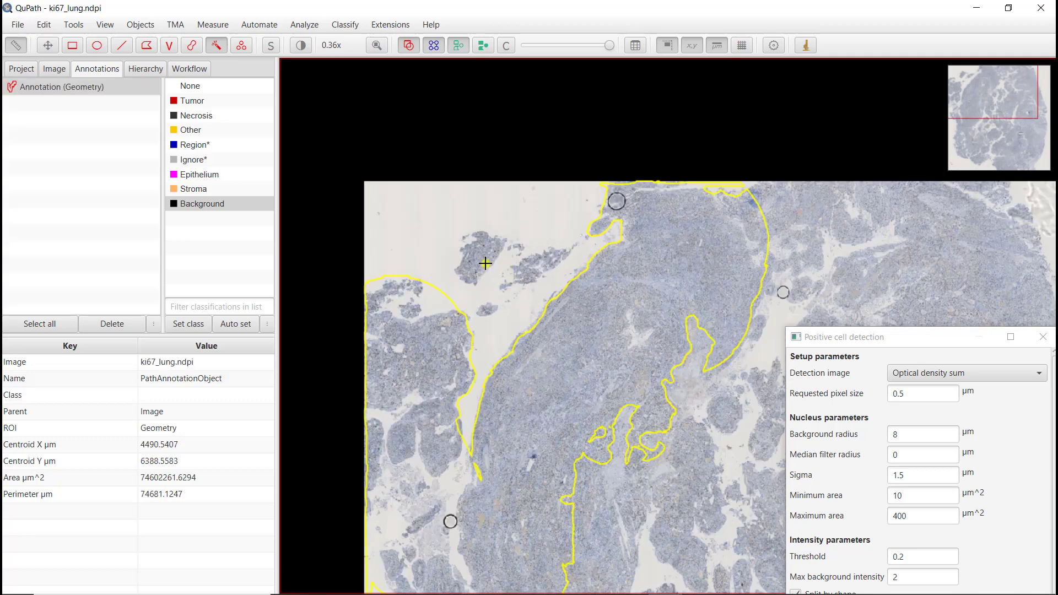
{"action": "mouse_move", "coordinate": [464, 270]}
{"action": "left_mouse_down"}
{"action": "mouse_move", "coordinate": [487, 222]}
{"action": "mouse_move", "coordinate": [444, 243]}
{"action": "mouse_move", "coordinate": [442, 286]}
{"action": "mouse_move", "coordinate": [531, 243]}
{"action": "left_mouse_up"}
{"action": "mouse_move", "coordinate": [570, 281]}
{"action": "left_mouse_down"}
{"action": "mouse_move", "coordinate": [581, 286]}
{"action": "mouse_move", "coordinate": [662, 244]}
{"action": "left_mouse_up"}
{"action": "left_click_drag", "start_coordinate": [492, 381], "coordinate": [465, 392]}
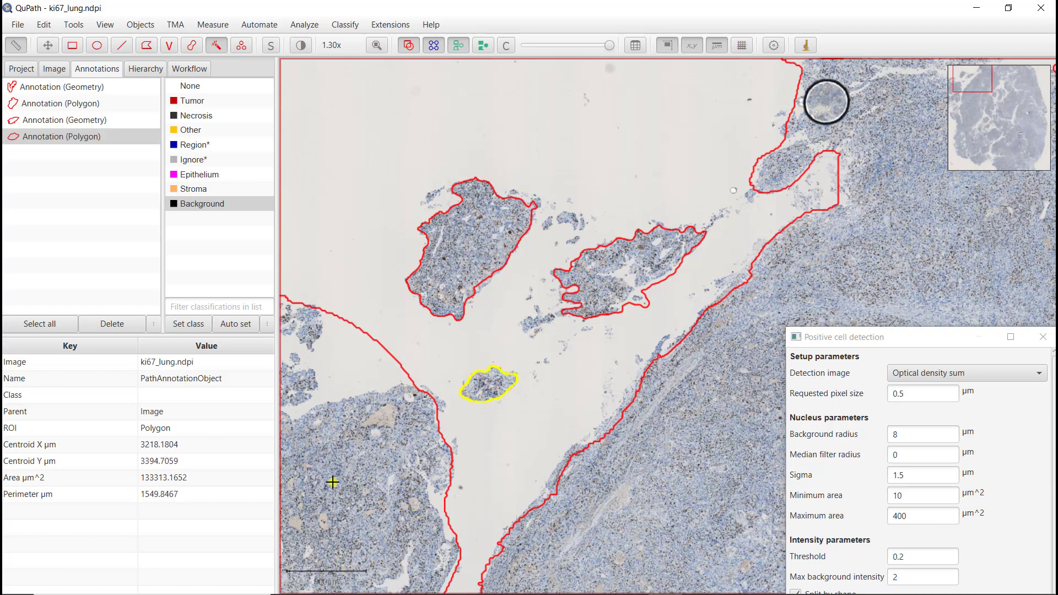
- Select the large tissue annotation and trim the empty background from its upper-left boundary with the Wand tool
{"action": "left_click", "coordinate": [337, 488]}
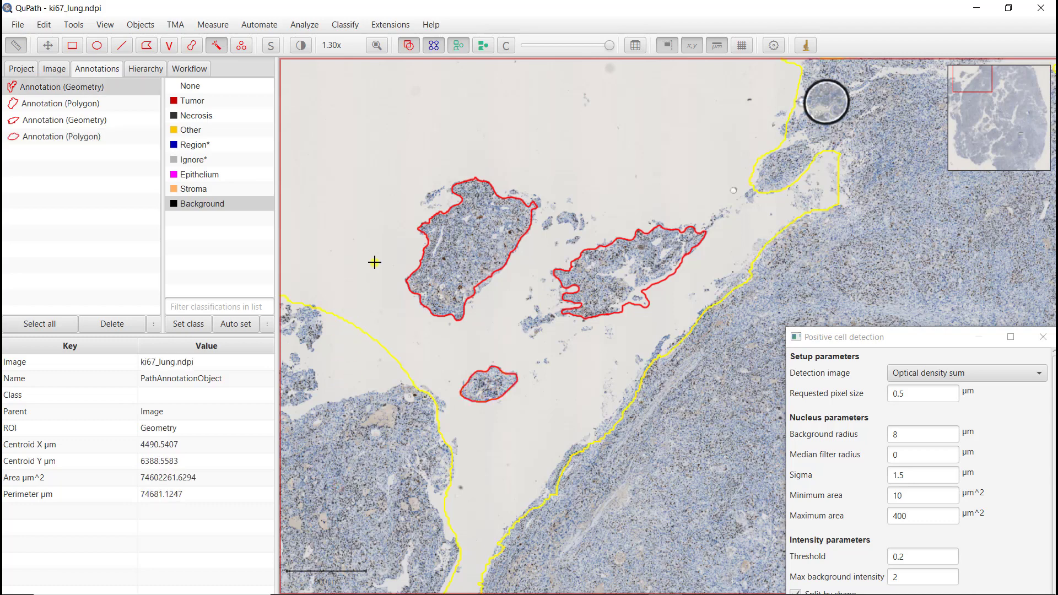
{"action": "left_click_drag", "start_coordinate": [374, 263], "coordinate": [344, 360]}
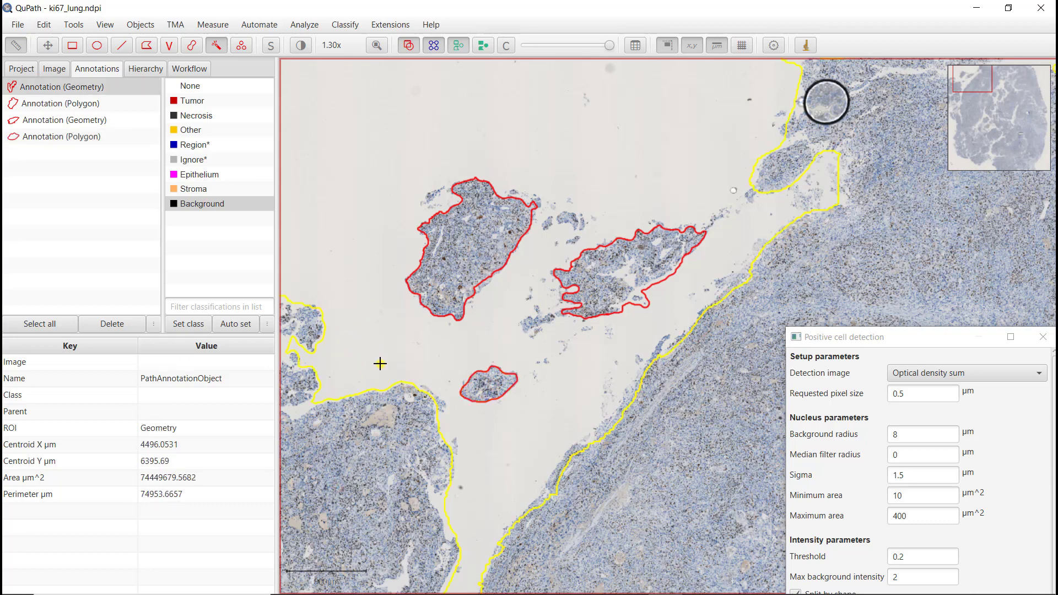
{"action": "left_click_drag", "start_coordinate": [355, 496], "coordinate": [569, 461]}
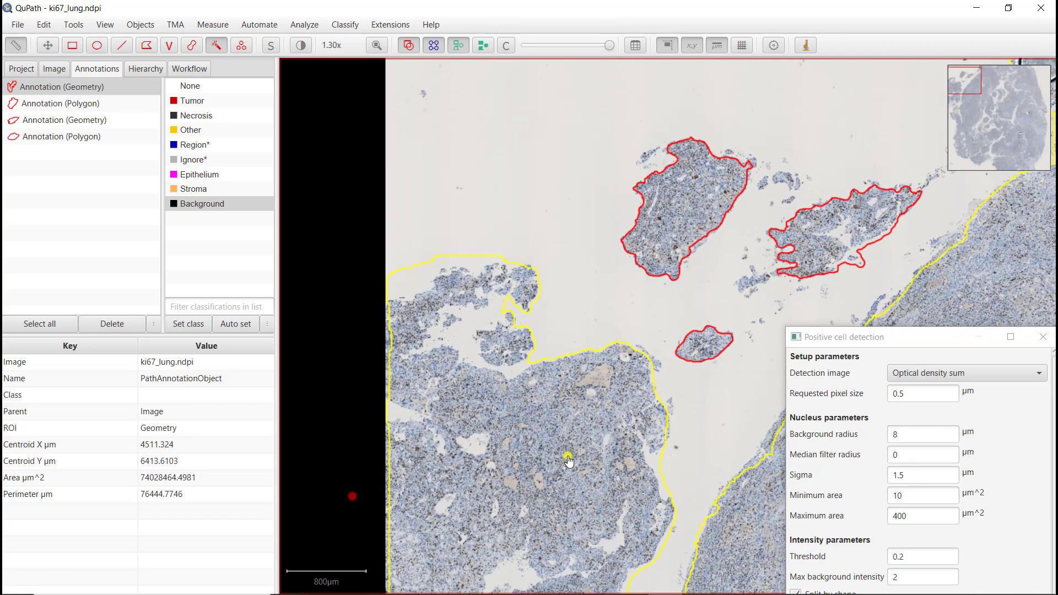
{"action": "mouse_move", "coordinate": [476, 231]}
{"action": "left_mouse_down"}
{"action": "mouse_move", "coordinate": [390, 272]}
{"action": "mouse_move", "coordinate": [407, 351]}
{"action": "left_mouse_up"}
- Trim the empty background from the large annotation along the slide's left edge, following the tissue boundary with the Wand tool
{"action": "scroll", "coordinate": [502, 429], "scroll_direction": "down", "scroll_amount": 1}
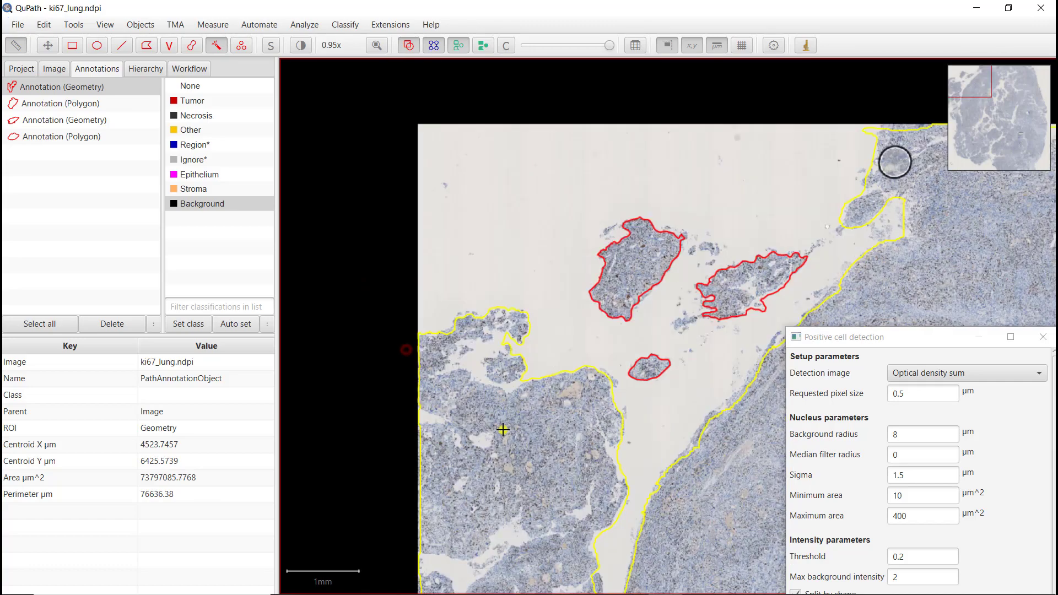
{"action": "scroll", "coordinate": [503, 429], "scroll_direction": "down", "scroll_amount": 1}
{"action": "left_click_drag", "start_coordinate": [514, 488], "coordinate": [524, 319]}
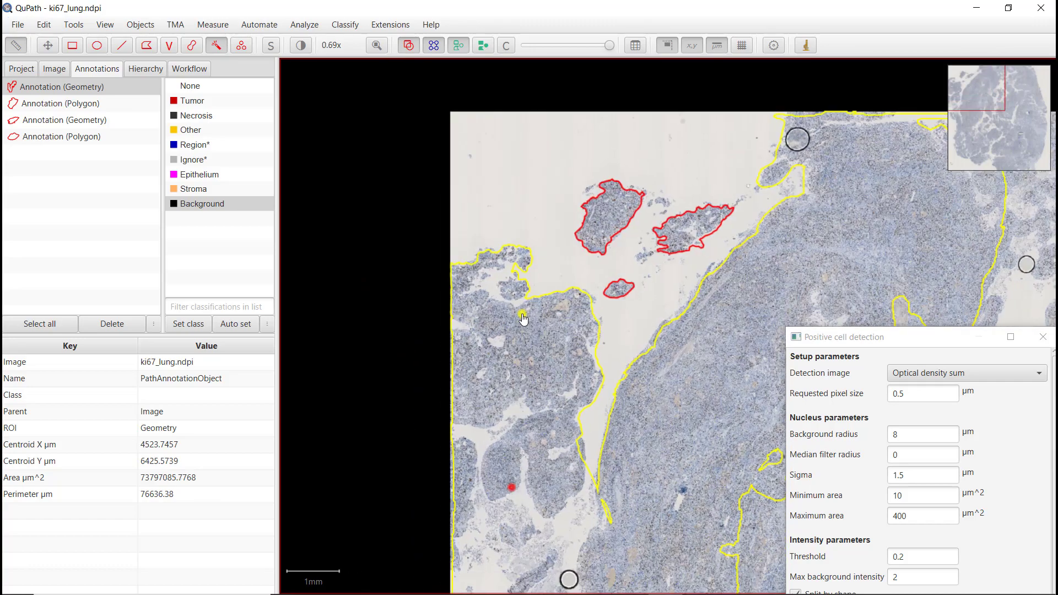
{"action": "left_click_drag", "start_coordinate": [514, 433], "coordinate": [518, 381]}
{"action": "scroll", "coordinate": [473, 495], "scroll_direction": "up", "scroll_amount": 2}
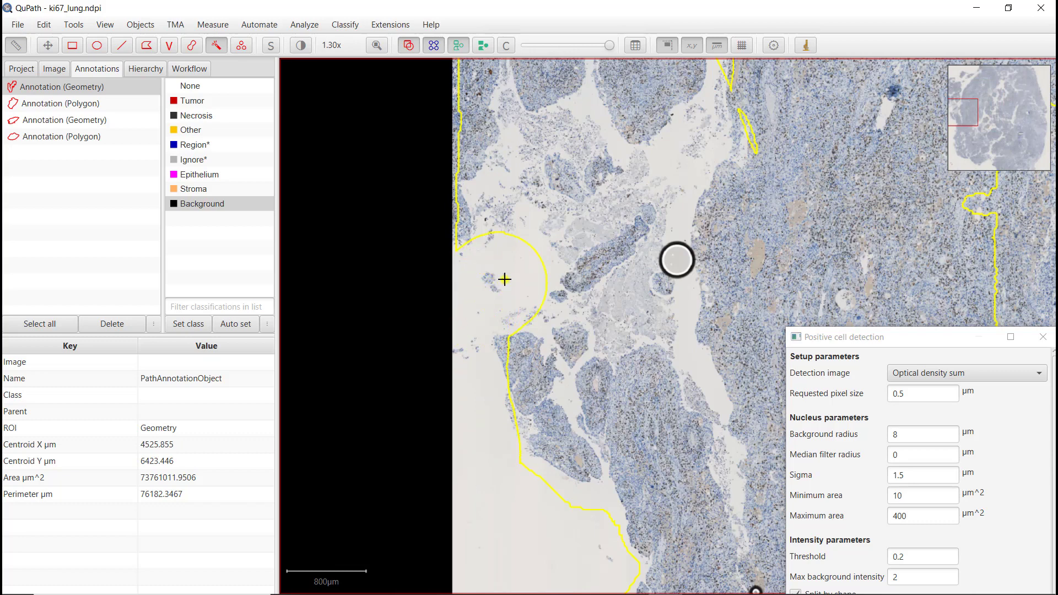
{"action": "left_click", "coordinate": [525, 368]}
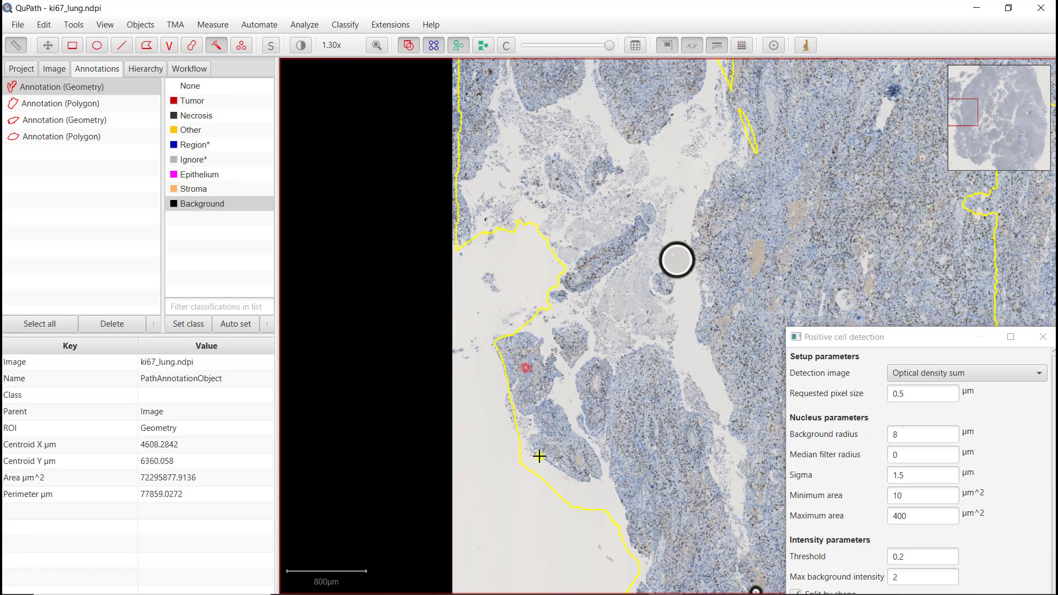
{"action": "left_click_drag", "start_coordinate": [557, 543], "coordinate": [576, 518]}
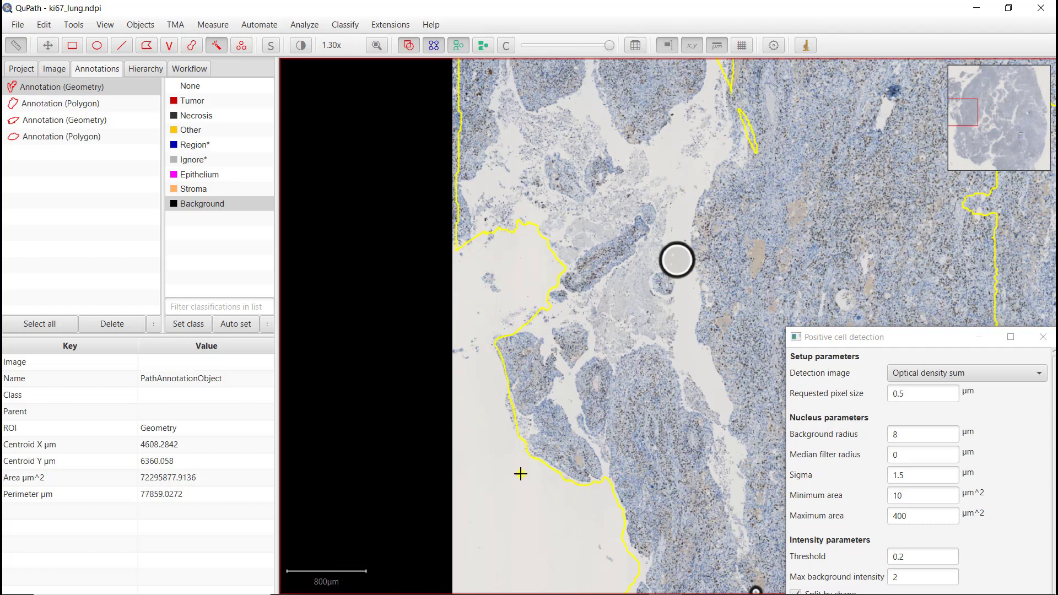
{"action": "key", "text": "alt"}
- Fill the thin leftover sliver at the lower tip of the gap between the left tissue lobe and the main body
{"action": "scroll", "coordinate": [639, 292], "scroll_direction": "up", "scroll_amount": 1}
{"action": "scroll", "coordinate": [637, 292], "scroll_direction": "down", "scroll_amount": 5}
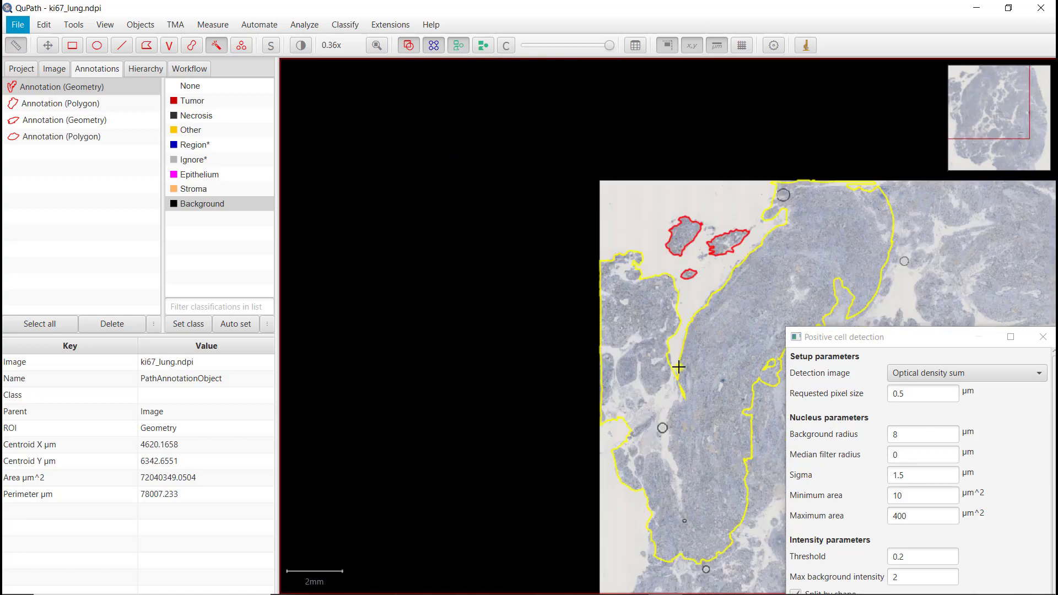
{"action": "scroll", "coordinate": [679, 367], "scroll_direction": "up", "scroll_amount": 4}
{"action": "mouse_move", "coordinate": [692, 409]}
{"action": "left_mouse_down"}
{"action": "mouse_move", "coordinate": [702, 406]}
{"action": "mouse_move", "coordinate": [692, 366]}
{"action": "mouse_move", "coordinate": [680, 360]}
{"action": "left_mouse_up"}
{"action": "scroll", "coordinate": [748, 489], "scroll_direction": "down", "scroll_amount": 3}
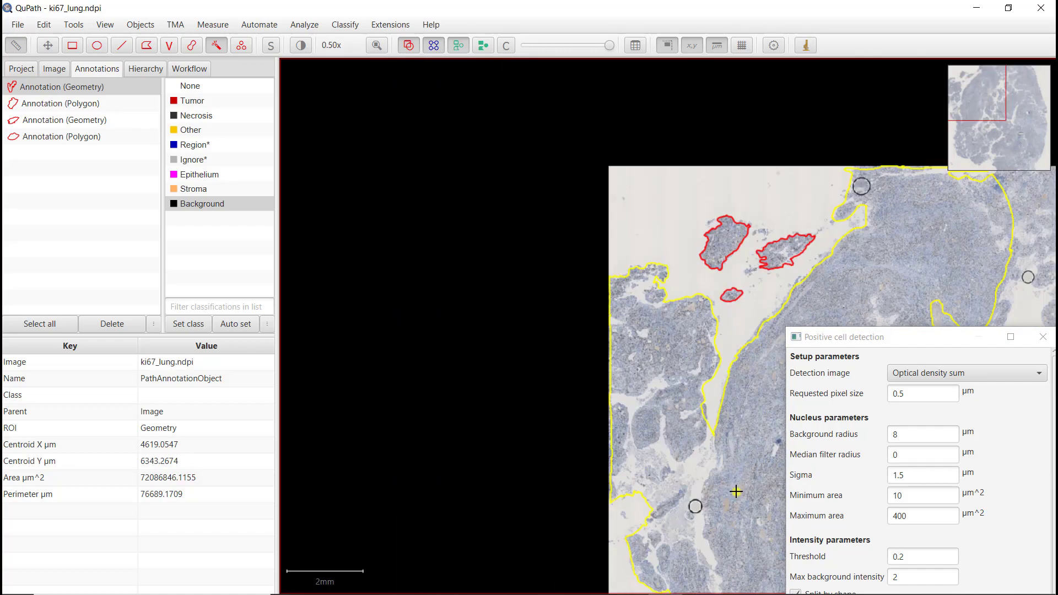
- Extend the large wand annotation over the rest of the tissue section and fill the gaps left inside it
{"action": "left_click_drag", "start_coordinate": [672, 505], "coordinate": [505, 334]}
{"action": "left_click_drag", "start_coordinate": [489, 477], "coordinate": [493, 458]}
{"action": "mouse_move", "coordinate": [446, 336]}
{"action": "left_mouse_down"}
{"action": "mouse_move", "coordinate": [426, 464]}
{"action": "mouse_move", "coordinate": [492, 523]}
{"action": "left_mouse_up"}
{"action": "mouse_move", "coordinate": [541, 537]}
{"action": "left_mouse_down"}
{"action": "mouse_move", "coordinate": [607, 560]}
{"action": "mouse_move", "coordinate": [640, 534]}
{"action": "mouse_move", "coordinate": [619, 473]}
{"action": "mouse_move", "coordinate": [583, 441]}
{"action": "mouse_move", "coordinate": [501, 463]}
{"action": "mouse_move", "coordinate": [466, 421]}
{"action": "mouse_move", "coordinate": [505, 378]}
{"action": "mouse_move", "coordinate": [489, 417]}
{"action": "mouse_move", "coordinate": [538, 433]}
{"action": "left_mouse_up"}
{"action": "mouse_move", "coordinate": [599, 503]}
{"action": "left_mouse_down"}
{"action": "mouse_move", "coordinate": [589, 492]}
{"action": "mouse_move", "coordinate": [599, 451]}
{"action": "left_mouse_up"}
{"action": "scroll", "coordinate": [598, 451], "scroll_direction": "down", "scroll_amount": 3}
{"action": "mouse_move", "coordinate": [567, 392]}
{"action": "left_mouse_down"}
{"action": "mouse_move", "coordinate": [607, 316]}
{"action": "mouse_move", "coordinate": [595, 347]}
{"action": "mouse_move", "coordinate": [581, 272]}
{"action": "mouse_move", "coordinate": [638, 237]}
{"action": "mouse_move", "coordinate": [685, 176]}
{"action": "mouse_move", "coordinate": [661, 163]}
{"action": "mouse_move", "coordinate": [752, 263]}
{"action": "mouse_move", "coordinate": [726, 386]}
{"action": "mouse_move", "coordinate": [697, 452]}
{"action": "mouse_move", "coordinate": [685, 402]}
{"action": "mouse_move", "coordinate": [627, 384]}
{"action": "mouse_move", "coordinate": [645, 392]}
{"action": "mouse_move", "coordinate": [706, 291]}
{"action": "mouse_move", "coordinate": [706, 331]}
{"action": "mouse_move", "coordinate": [627, 359]}
{"action": "mouse_move", "coordinate": [600, 335]}
{"action": "mouse_move", "coordinate": [699, 252]}
{"action": "mouse_move", "coordinate": [756, 253]}
{"action": "mouse_move", "coordinate": [782, 269]}
{"action": "mouse_move", "coordinate": [711, 324]}
{"action": "mouse_move", "coordinate": [579, 289]}
{"action": "left_mouse_up"}
{"action": "scroll", "coordinate": [626, 243], "scroll_direction": "down", "scroll_amount": 2}
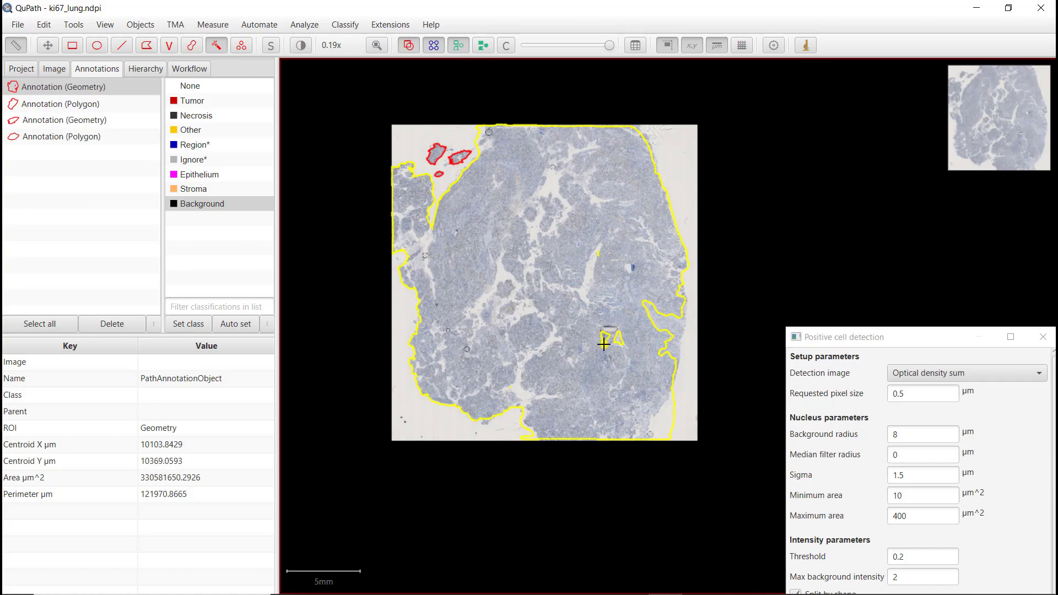
{"action": "mouse_move", "coordinate": [605, 340]}
{"action": "left_mouse_down"}
{"action": "mouse_move", "coordinate": [662, 314]}
{"action": "mouse_move", "coordinate": [600, 252]}
{"action": "left_mouse_up"}
{"action": "left_click_drag", "start_coordinate": [651, 381], "coordinate": [652, 380]}
- Trim the empty background from the large annotation at the slide's lower-right corner with the Wand tool
{"action": "scroll", "coordinate": [652, 378], "scroll_direction": "up", "scroll_amount": 5}
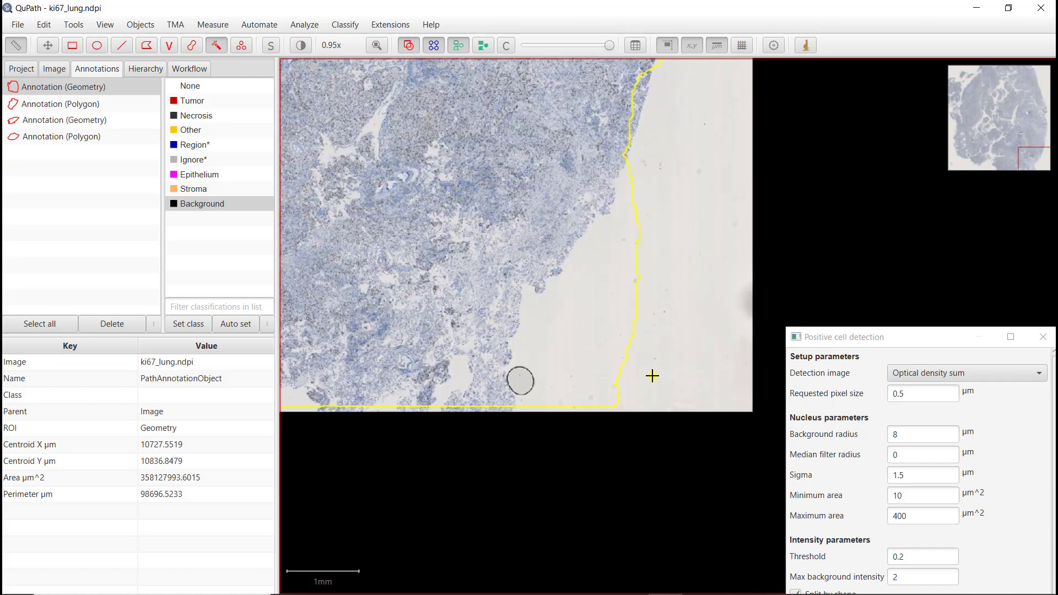
{"action": "mouse_move", "coordinate": [658, 279]}
{"action": "left_mouse_down"}
{"action": "mouse_move", "coordinate": [626, 253]}
{"action": "mouse_move", "coordinate": [559, 405]}
{"action": "left_mouse_up"}
{"action": "mouse_move", "coordinate": [490, 373]}
{"action": "left_mouse_down"}
{"action": "mouse_move", "coordinate": [433, 402]}
{"action": "mouse_move", "coordinate": [358, 392]}
{"action": "mouse_move", "coordinate": [395, 395]}
{"action": "mouse_move", "coordinate": [402, 368]}
{"action": "left_mouse_up"}
{"action": "scroll", "coordinate": [402, 368], "scroll_direction": "down", "scroll_amount": 6}
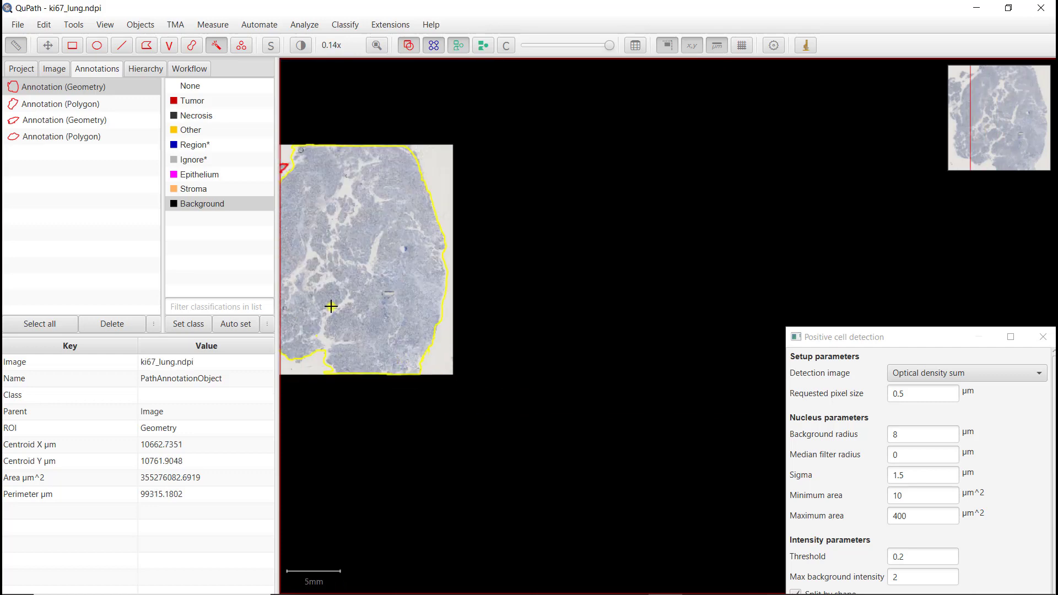
- Select all four annotations and merge them into a single annotation
{"action": "left_click_drag", "start_coordinate": [330, 223], "coordinate": [472, 245]}
{"action": "scroll", "coordinate": [477, 182], "scroll_direction": "up", "scroll_amount": 4}
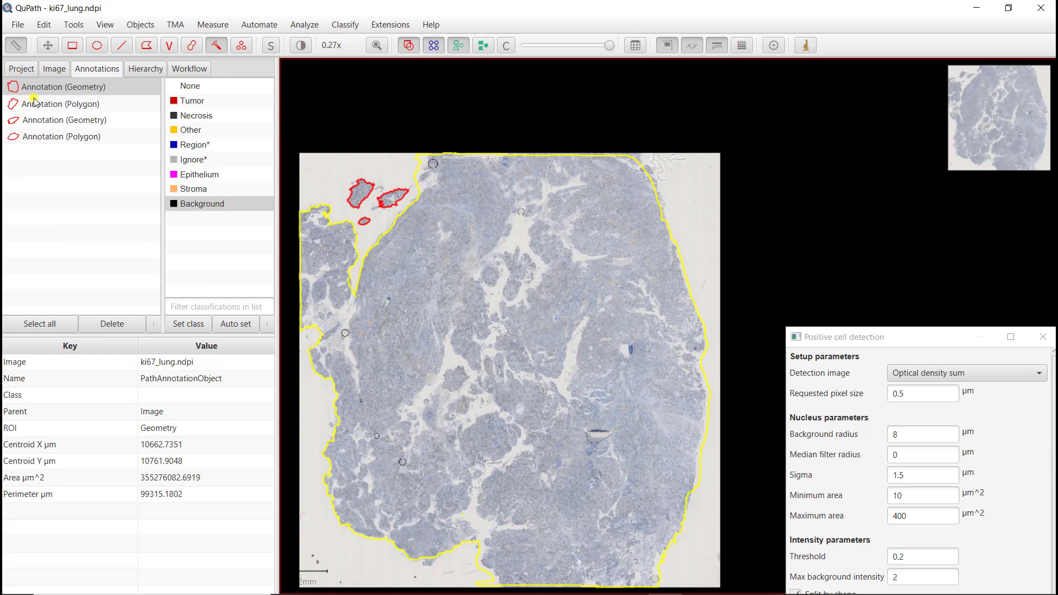
{"action": "left_click", "coordinate": [41, 324]}
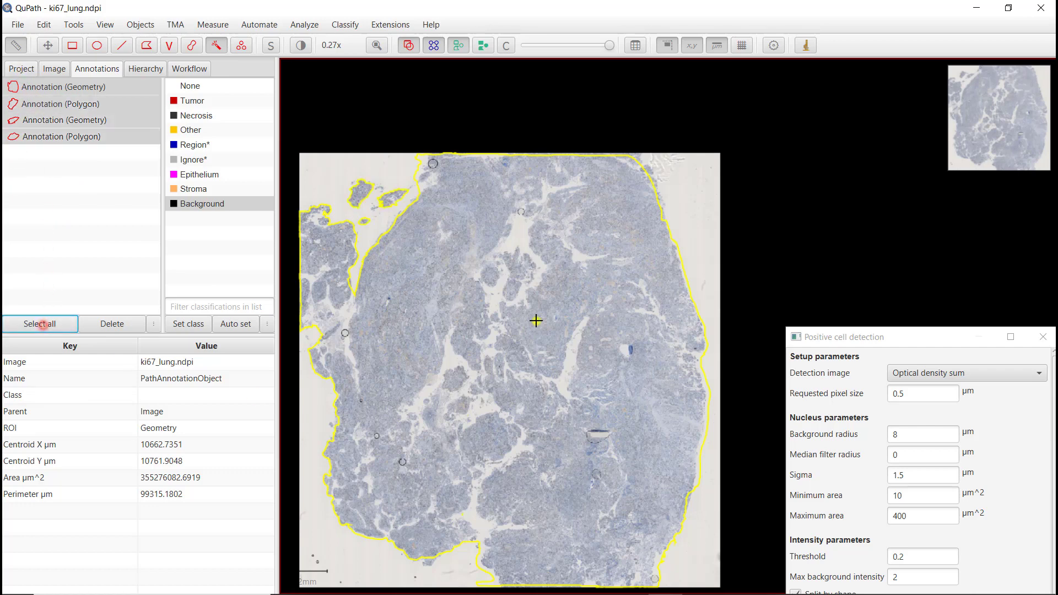
{"action": "right_click", "coordinate": [404, 287]}
{"action": "mouse_move", "coordinate": [439, 331]}
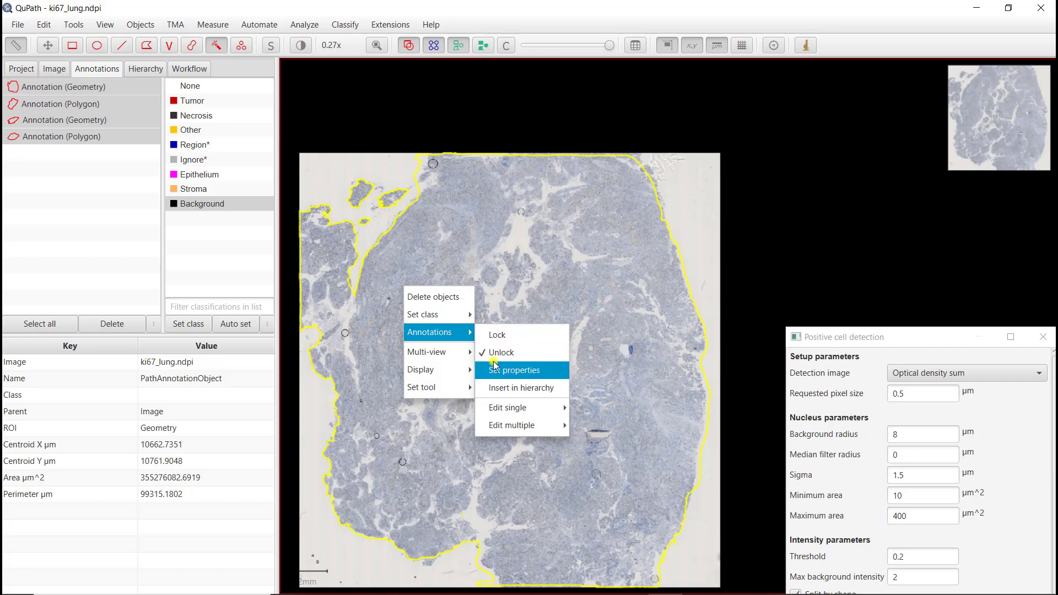
{"action": "mouse_move", "coordinate": [529, 422]}
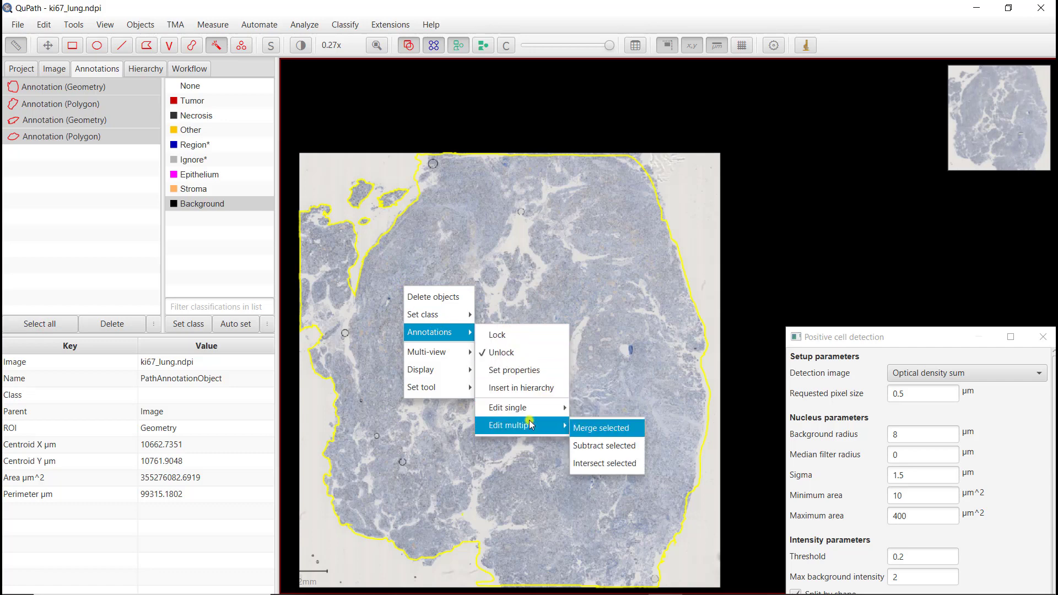
{"action": "left_click", "coordinate": [586, 429]}
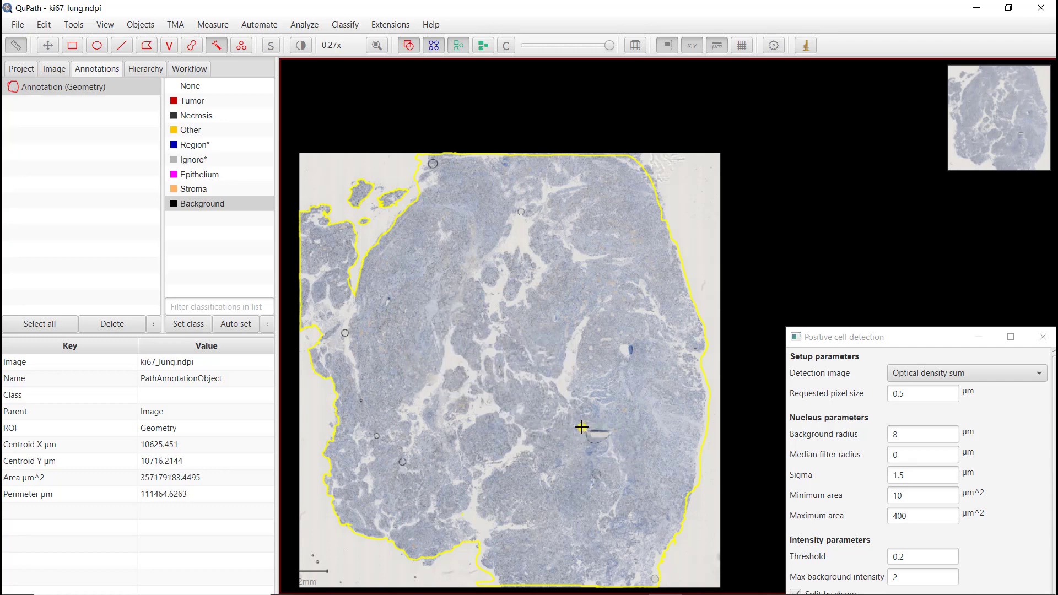
- Run positive cell detection on the merged tissue annotation with the current settings, and close its dialog after completion
{"action": "left_click", "coordinate": [78, 90]}
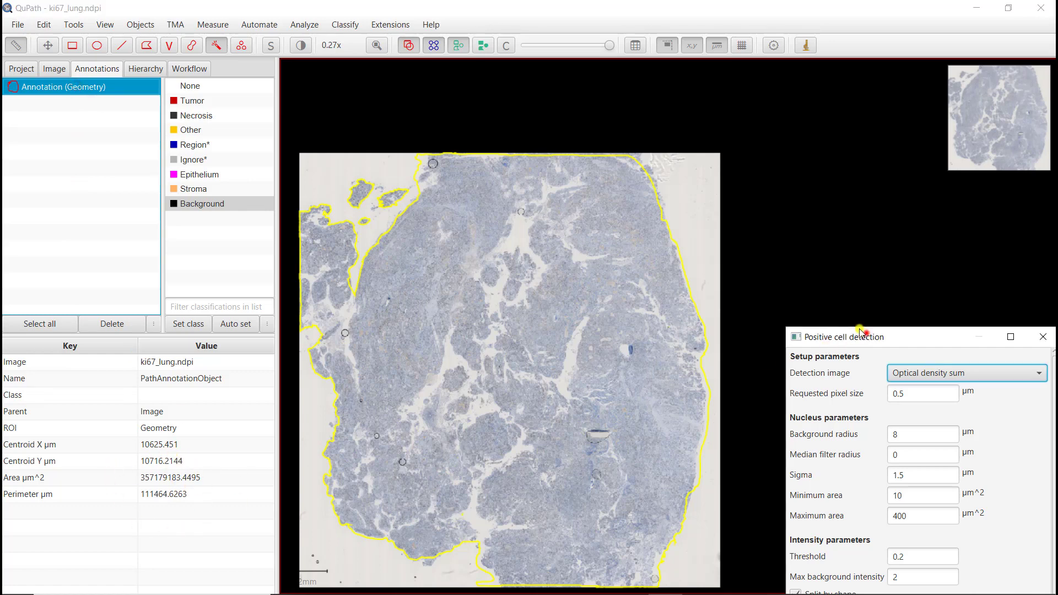
{"action": "left_click_drag", "start_coordinate": [859, 336], "coordinate": [94, 105]}
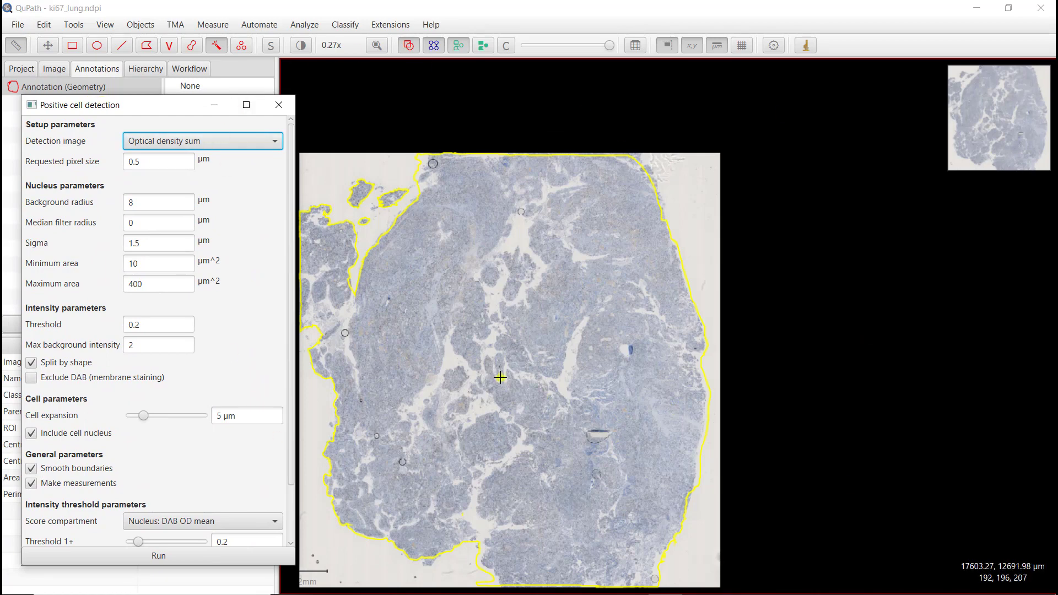
{"action": "left_click", "coordinate": [160, 556]}
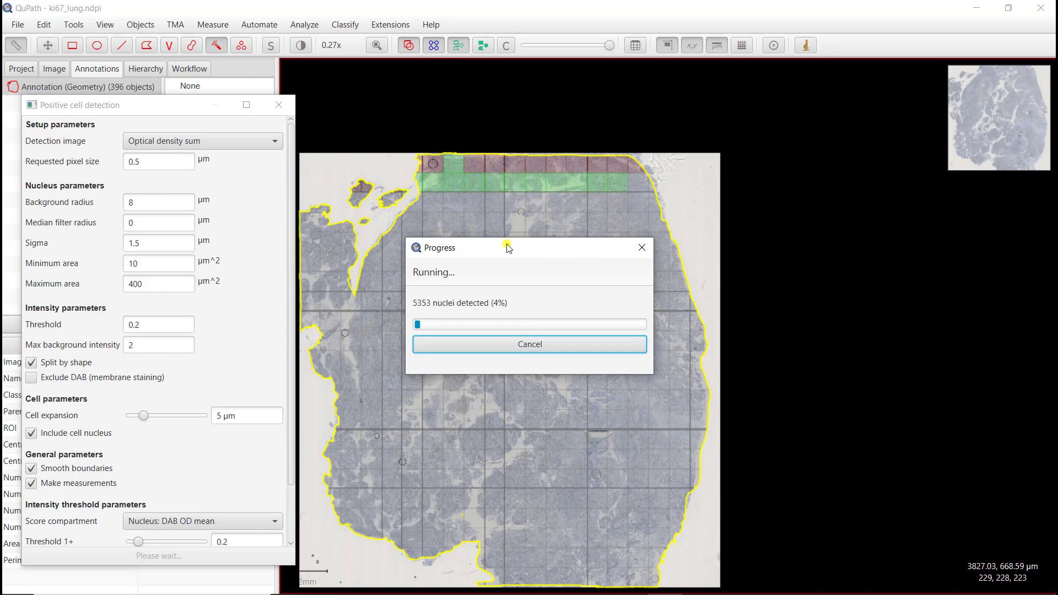
{"action": "left_click_drag", "start_coordinate": [501, 251], "coordinate": [826, 299]}
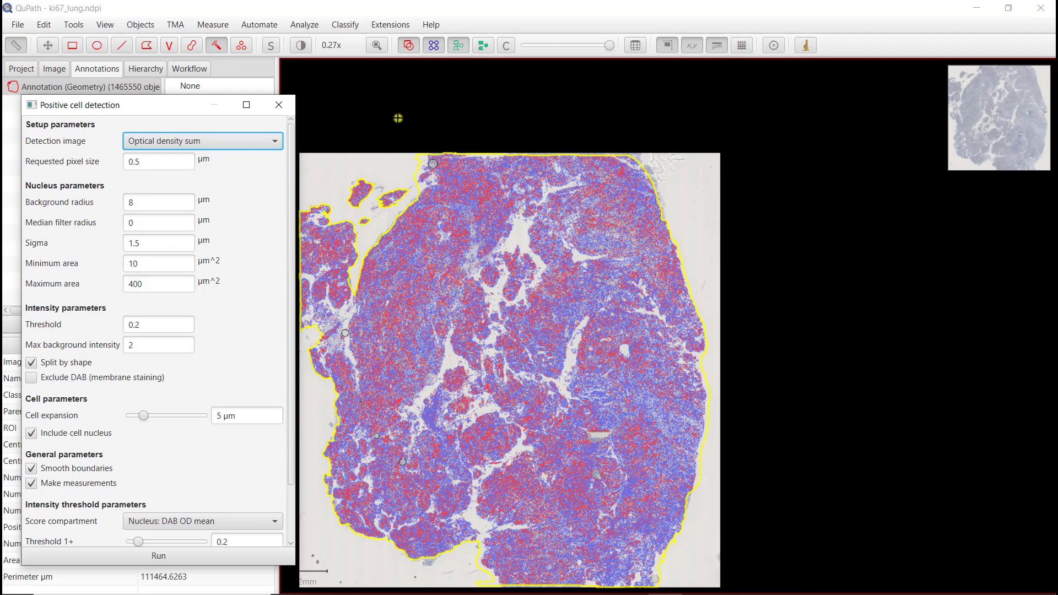
{"action": "left_click", "coordinate": [281, 106]}
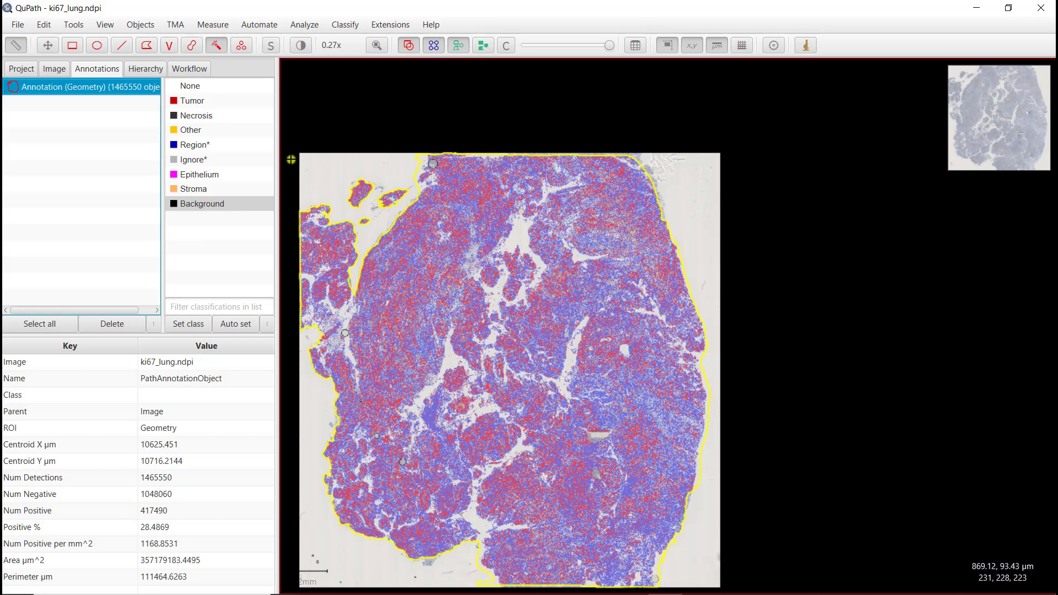
- Switch to the Move tool and display both nuclei and cell boundaries on a close-up of the detected cells
{"action": "left_click", "coordinate": [48, 50]}
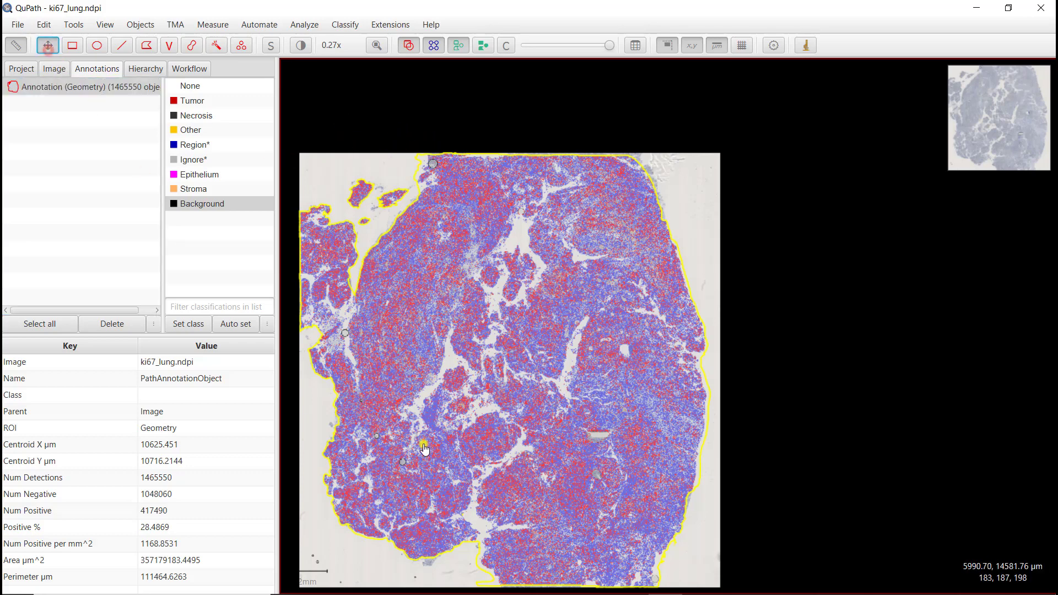
{"action": "scroll", "coordinate": [383, 361], "scroll_direction": "up", "scroll_amount": 10}
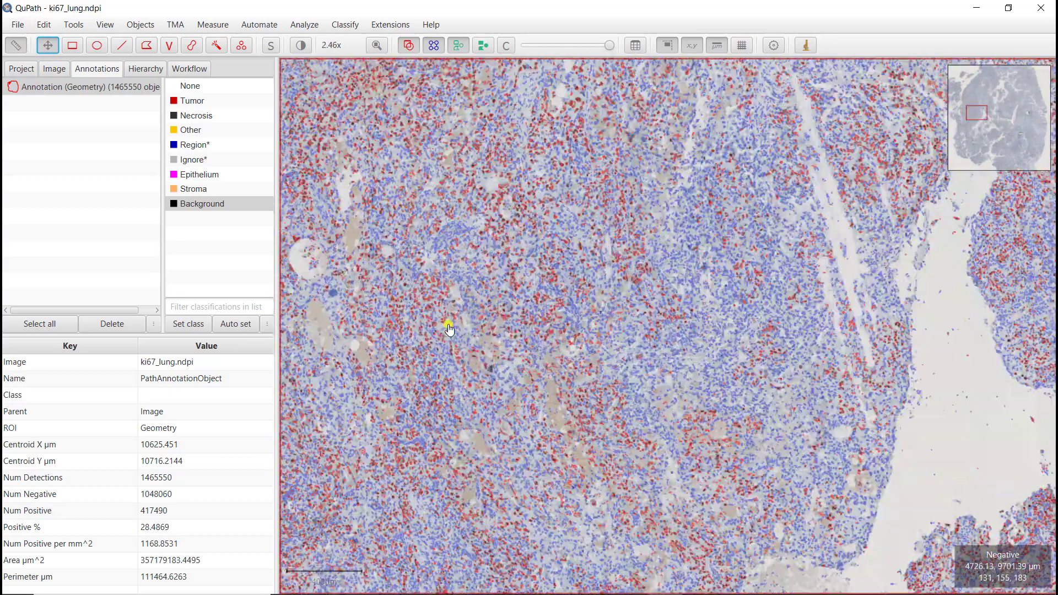
{"action": "scroll", "coordinate": [458, 341], "scroll_direction": "up", "scroll_amount": 2}
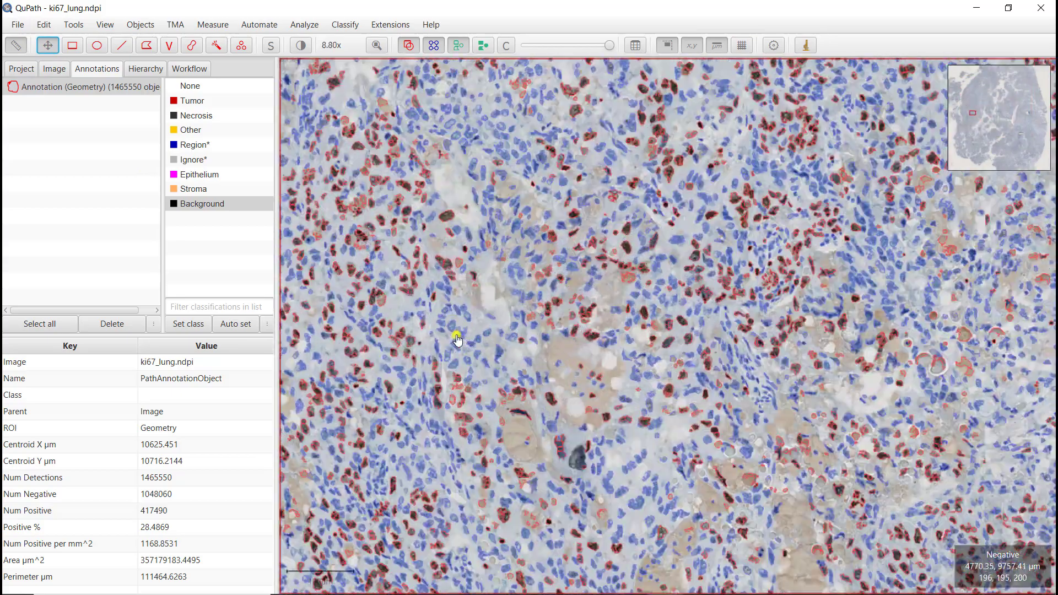
{"action": "scroll", "coordinate": [458, 340], "scroll_direction": "up", "scroll_amount": 2}
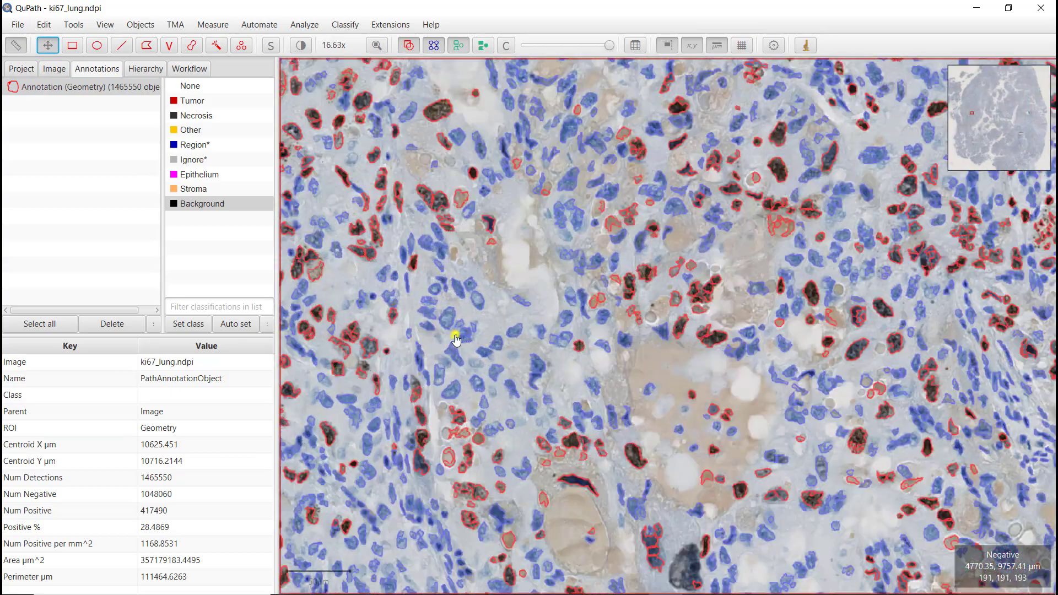
{"action": "left_click", "coordinate": [105, 26]}
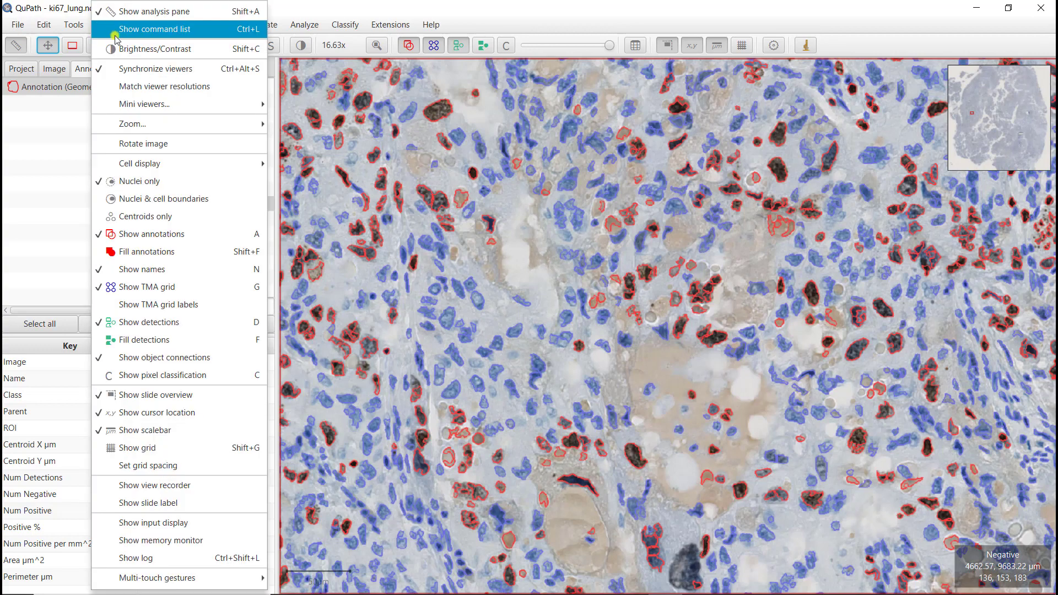
{"action": "left_click", "coordinate": [156, 201]}
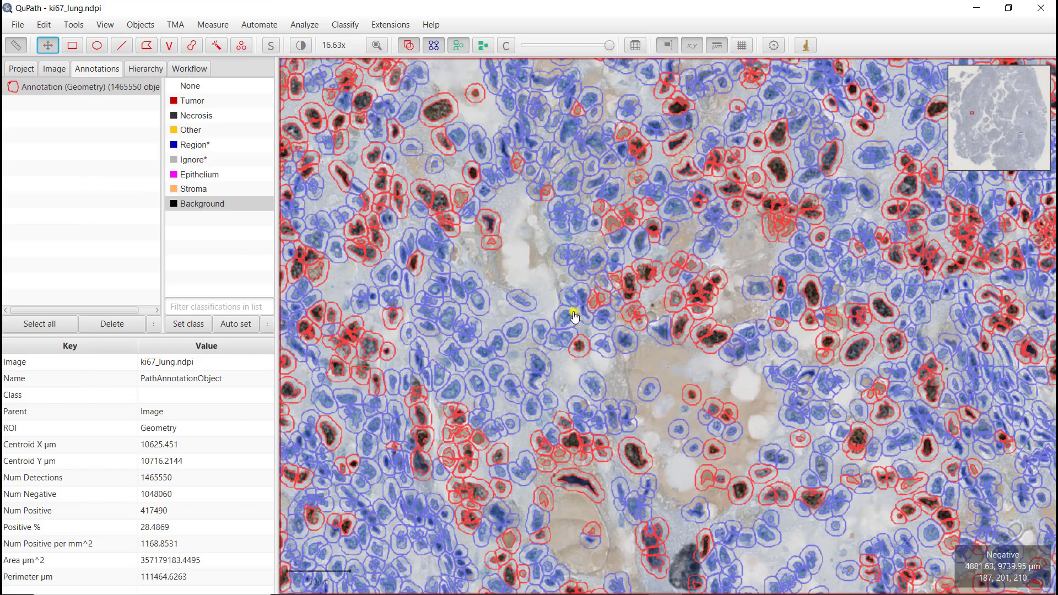
- Select a single negative cell and examine its full list of nucleus, cell and cytoplasm measurements
{"action": "left_click", "coordinate": [521, 305]}
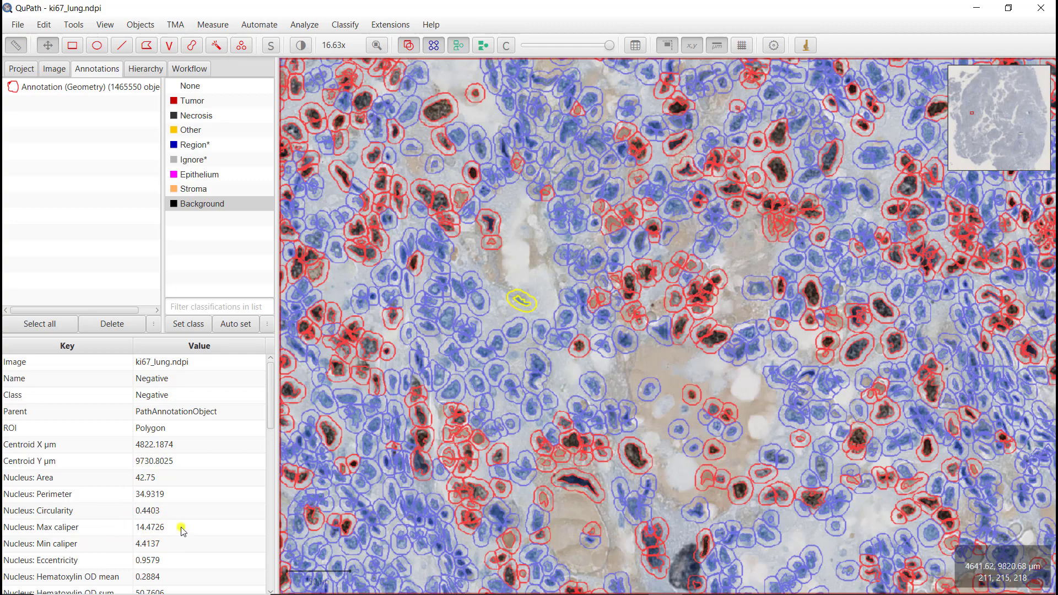
{"action": "scroll", "coordinate": [141, 506], "scroll_direction": "down", "scroll_amount": 5}
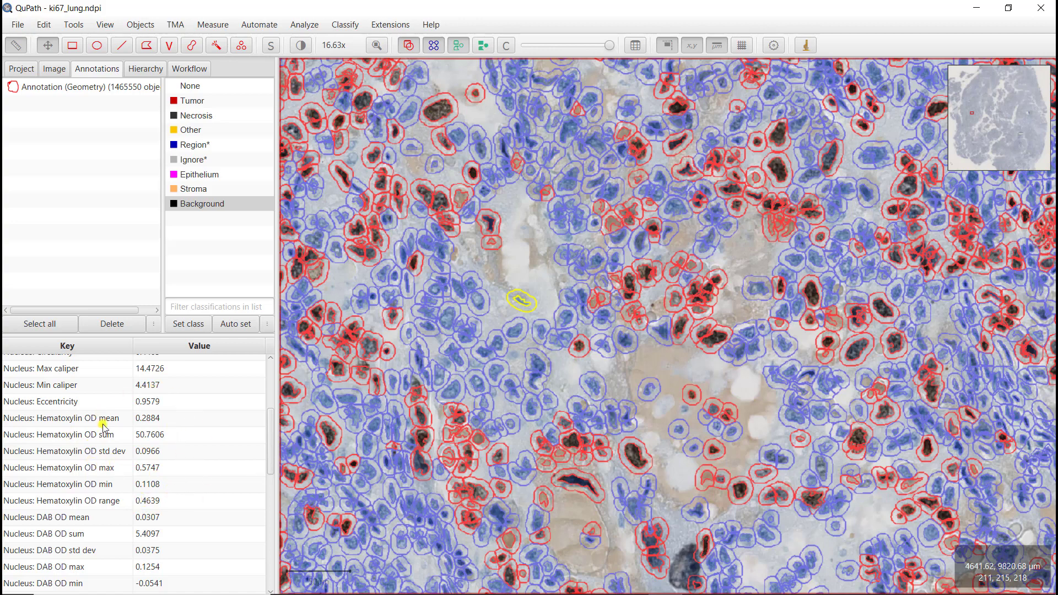
{"action": "scroll", "coordinate": [116, 468], "scroll_direction": "down", "scroll_amount": 3}
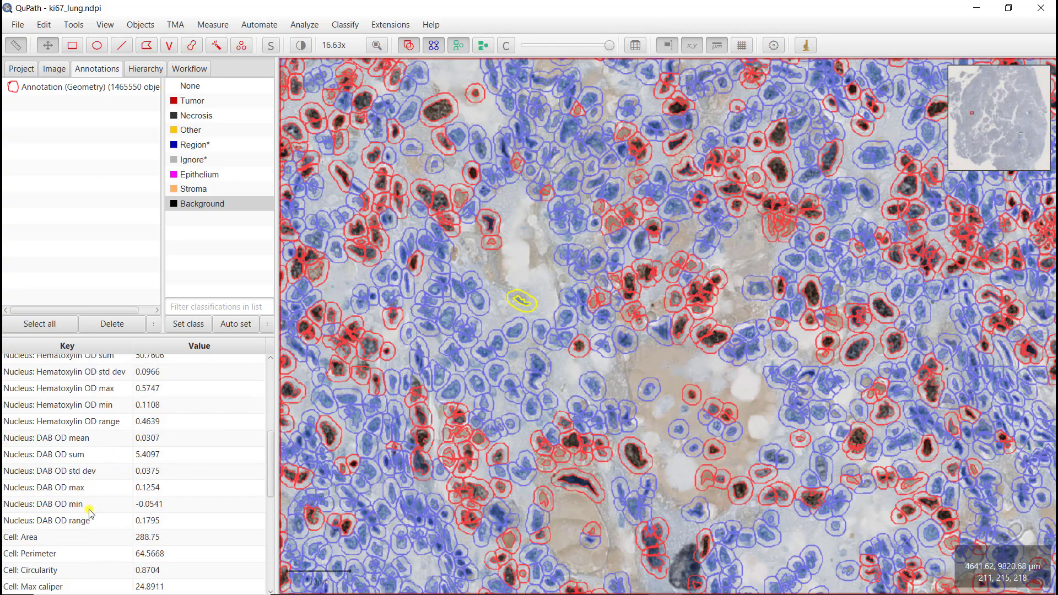
{"action": "scroll", "coordinate": [89, 511], "scroll_direction": "down", "scroll_amount": 5}
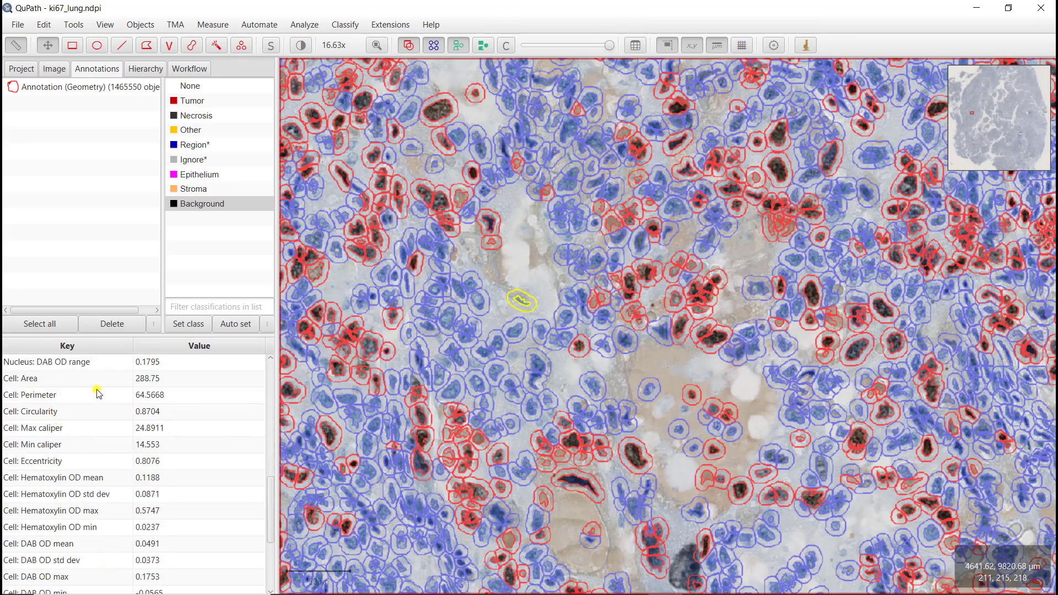
{"action": "scroll", "coordinate": [73, 477], "scroll_direction": "down", "scroll_amount": 3}
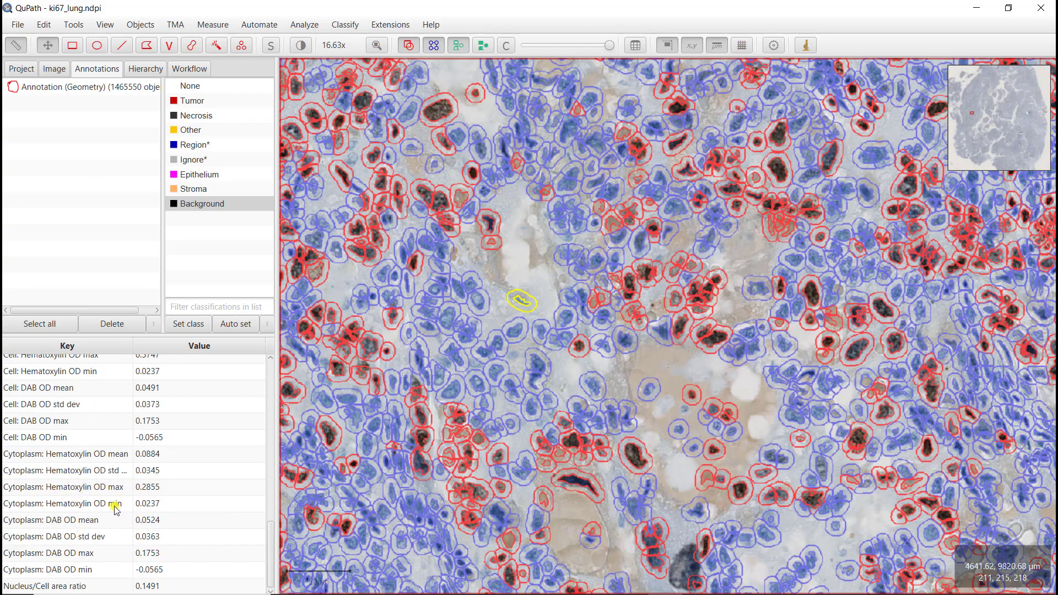
{"action": "scroll", "coordinate": [115, 510], "scroll_direction": "up", "scroll_amount": 3}
{"action": "scroll", "coordinate": [118, 504], "scroll_direction": "up", "scroll_amount": 15}
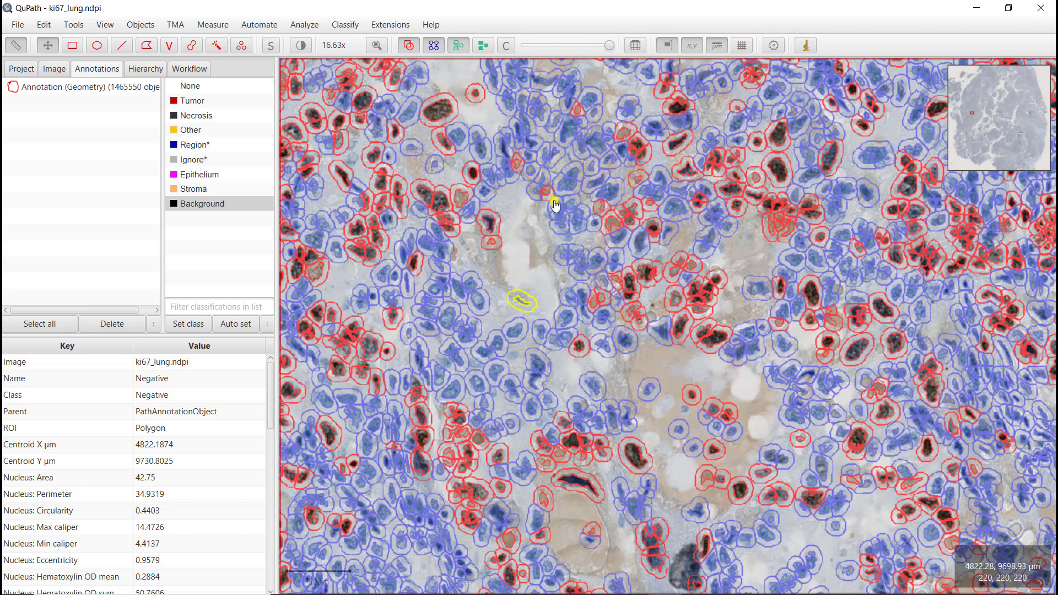
- Reselect the whole tissue annotation and review the detected cells across the slide
{"action": "left_click", "coordinate": [573, 126]}
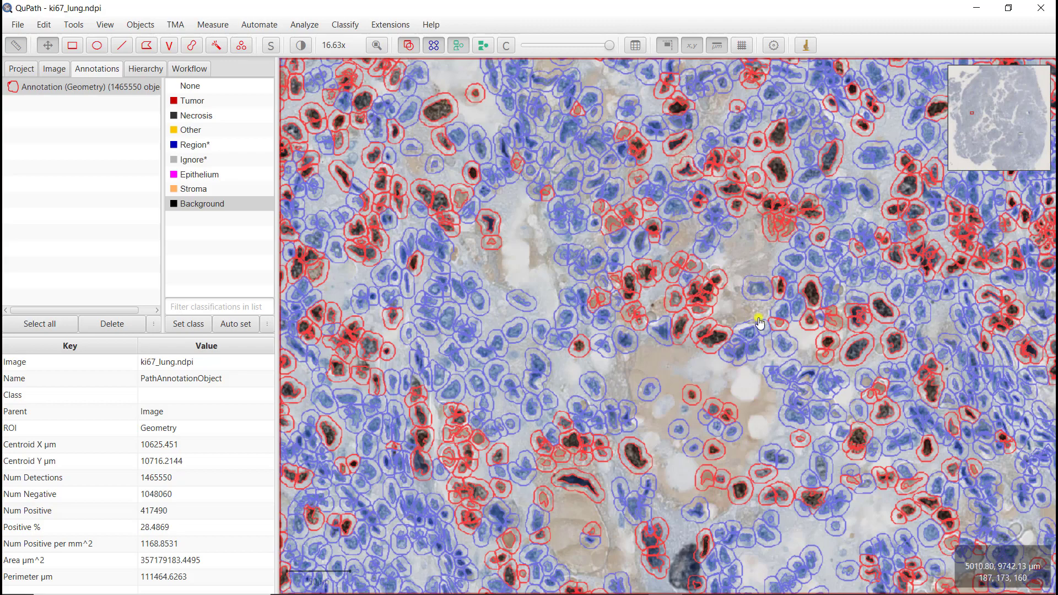
{"action": "scroll", "coordinate": [739, 294], "scroll_direction": "down", "scroll_amount": 5}
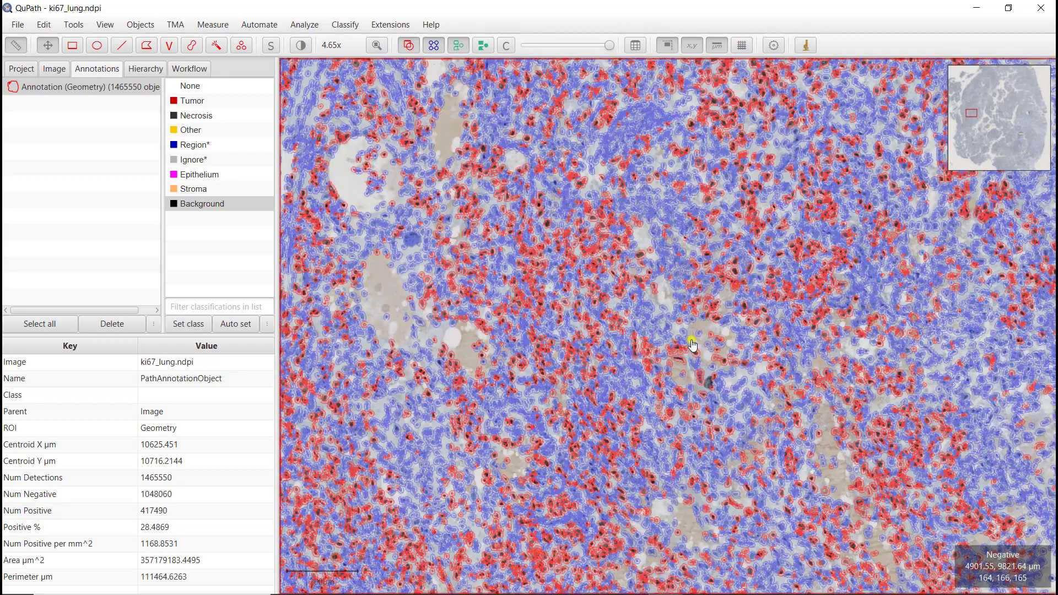
{"action": "scroll", "coordinate": [706, 267], "scroll_direction": "down", "scroll_amount": 5}
{"action": "scroll", "coordinate": [665, 322], "scroll_direction": "down", "scroll_amount": 2}
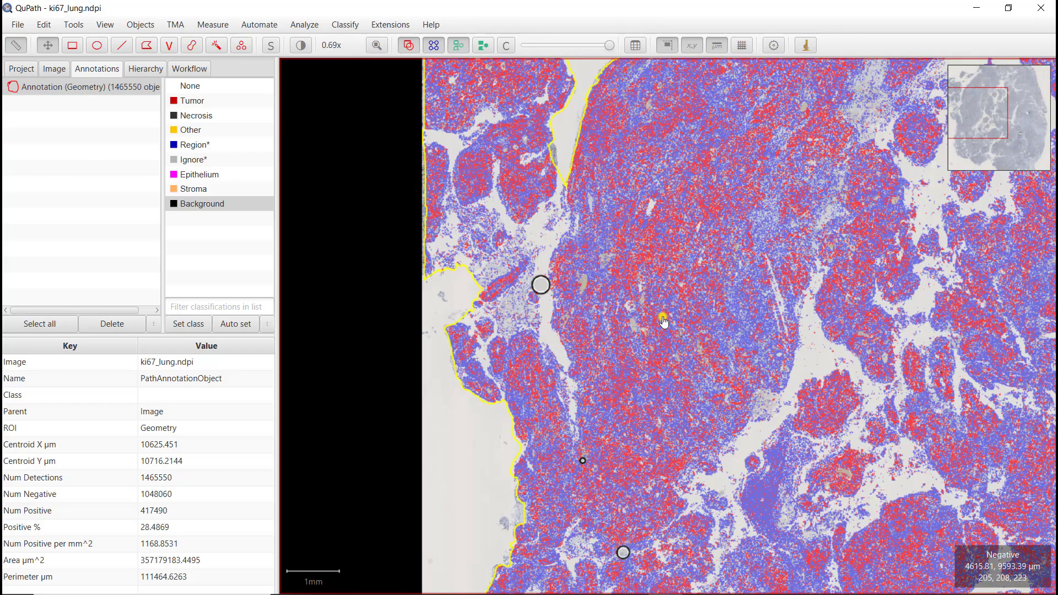
- Bring the whole slide into view and review the full annotation measurements table for the tissue, closing it when finished
{"action": "scroll", "coordinate": [663, 320], "scroll_direction": "down", "scroll_amount": 3}
{"action": "scroll", "coordinate": [664, 320], "scroll_direction": "down", "scroll_amount": 2}
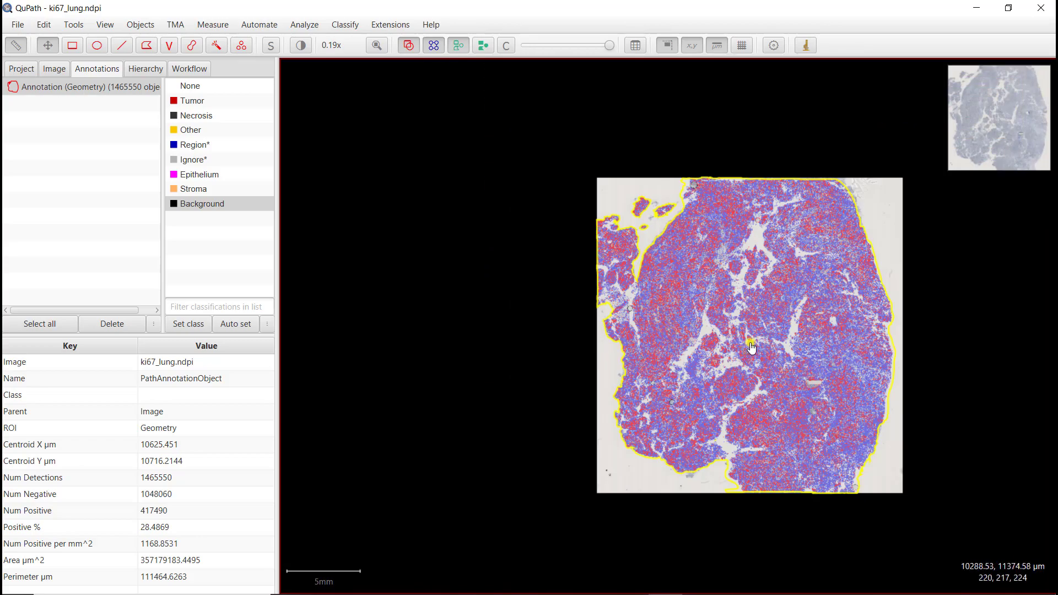
{"action": "left_click_drag", "start_coordinate": [757, 340], "coordinate": [688, 337]}
{"action": "scroll", "coordinate": [688, 336], "scroll_direction": "up", "scroll_amount": 1}
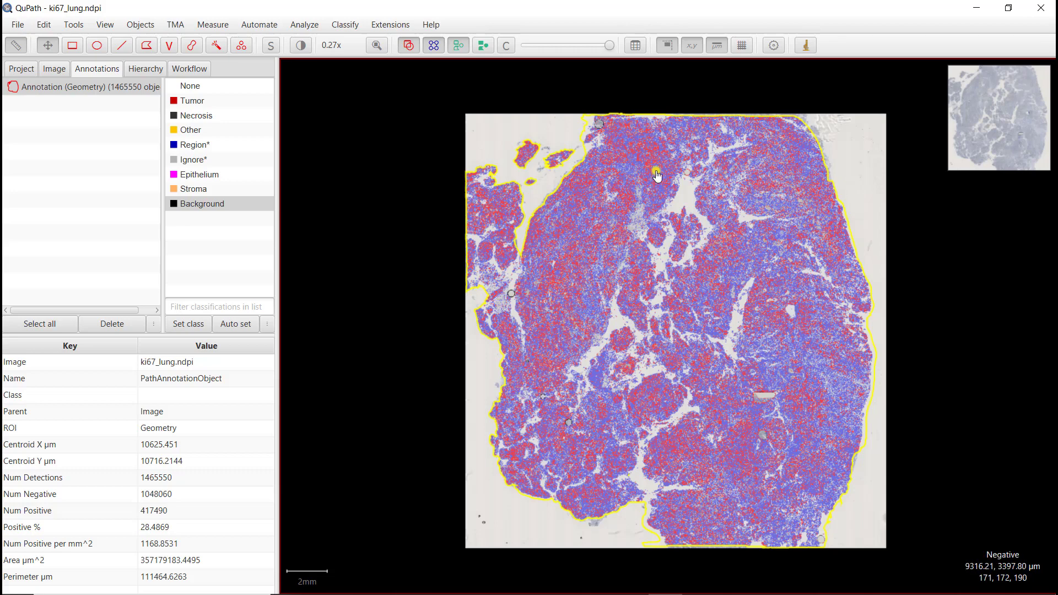
{"action": "left_click", "coordinate": [636, 47]}
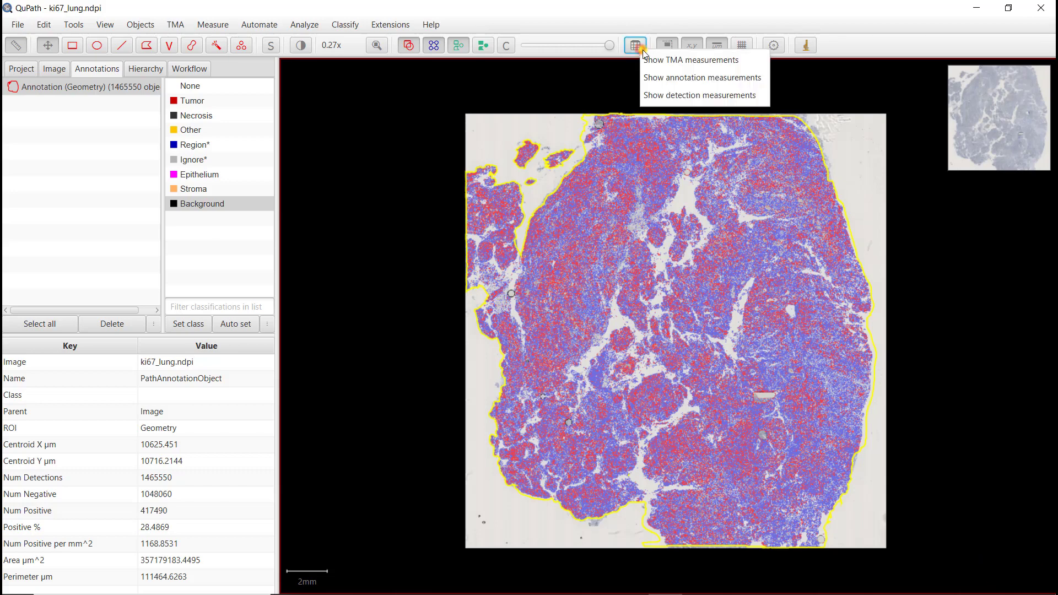
{"action": "left_click", "coordinate": [659, 82]}
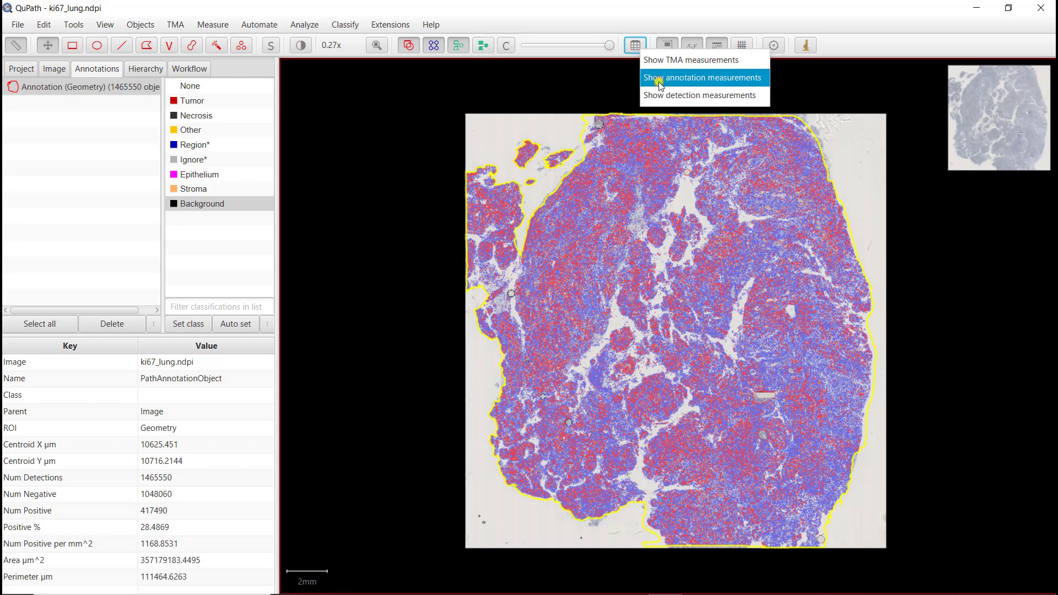
{"action": "left_click", "coordinate": [659, 81]}
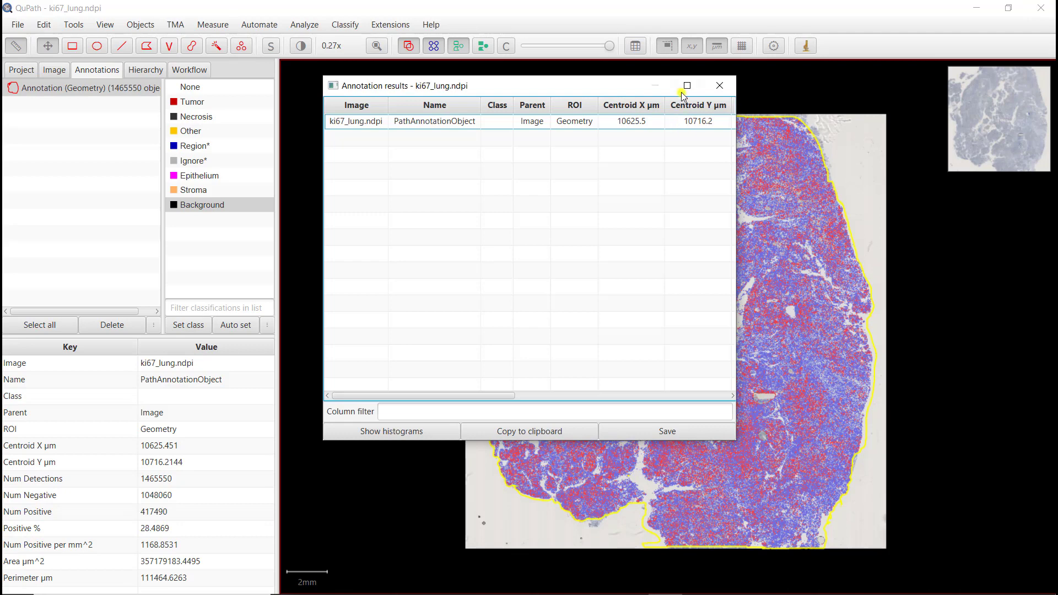
{"action": "left_click", "coordinate": [689, 86]}
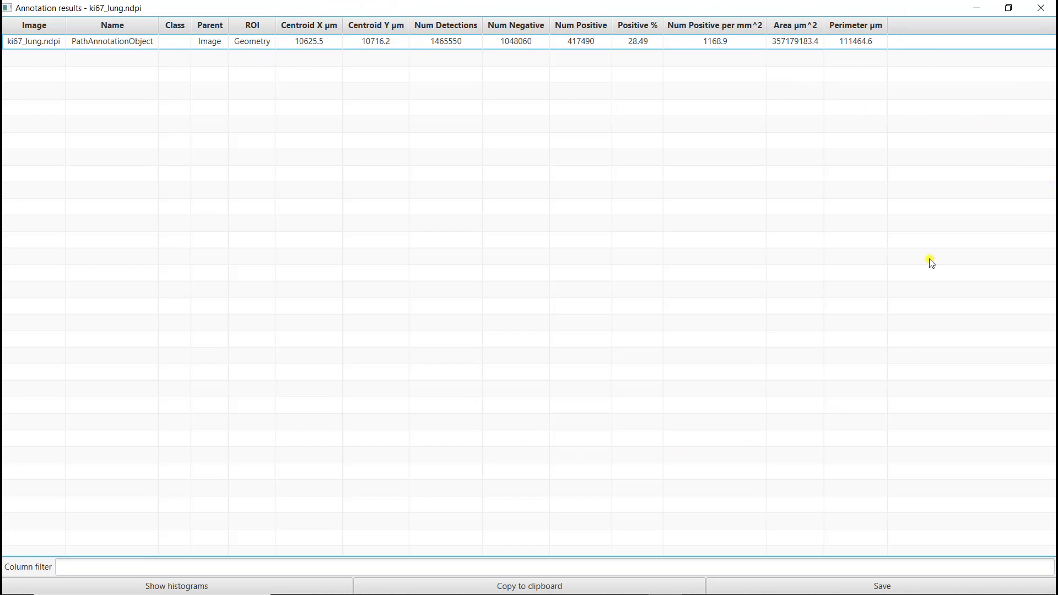
{"action": "left_click", "coordinate": [1039, 10]}
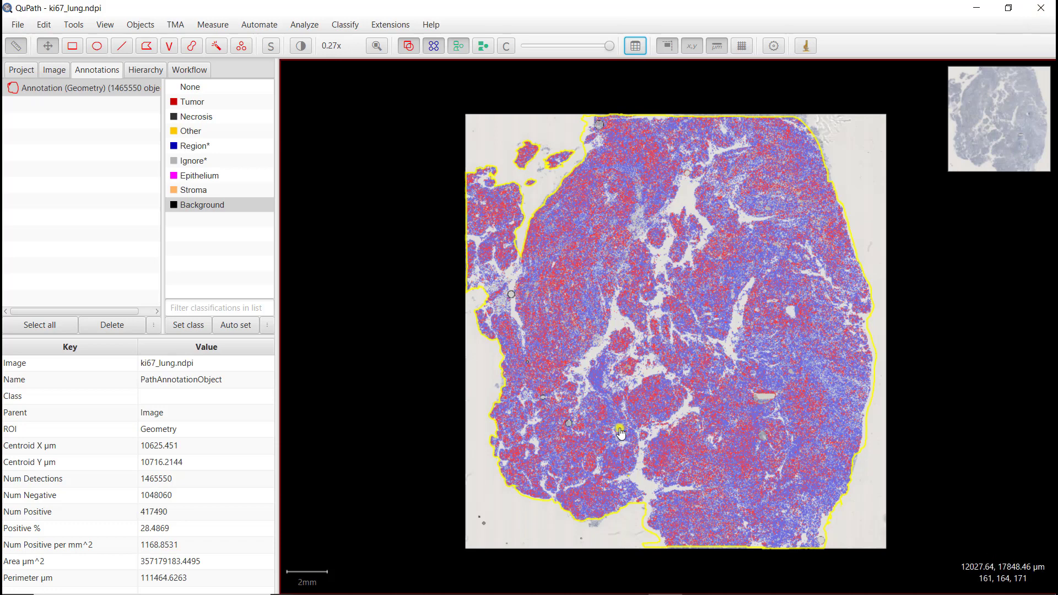
- Open the detection measurements table at full size and examine the per-cell nucleus shape, Hematoxylin and DAB columns
{"action": "left_click", "coordinate": [635, 46]}
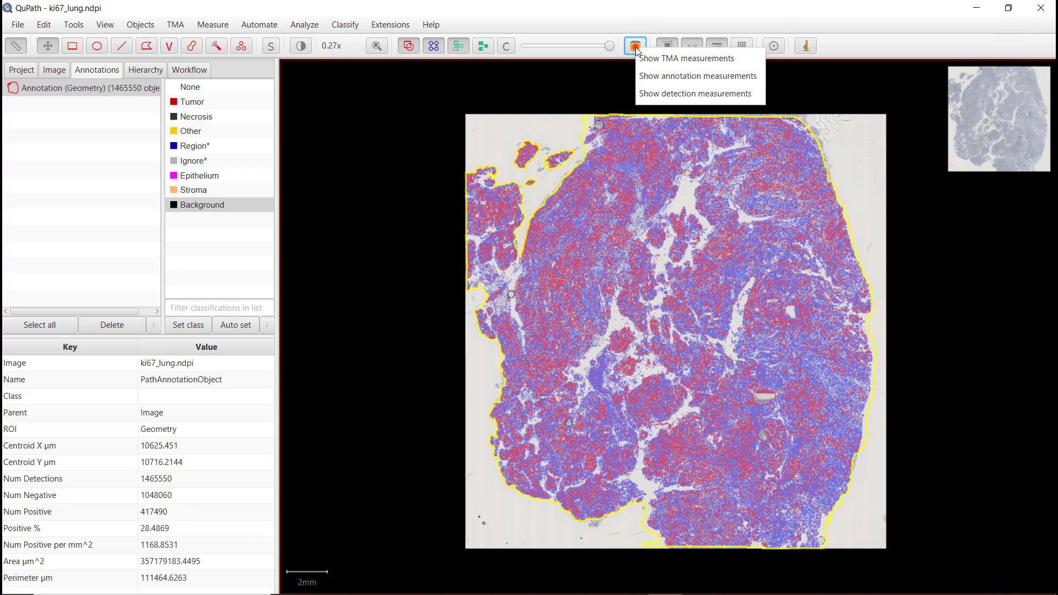
{"action": "left_click", "coordinate": [667, 93]}
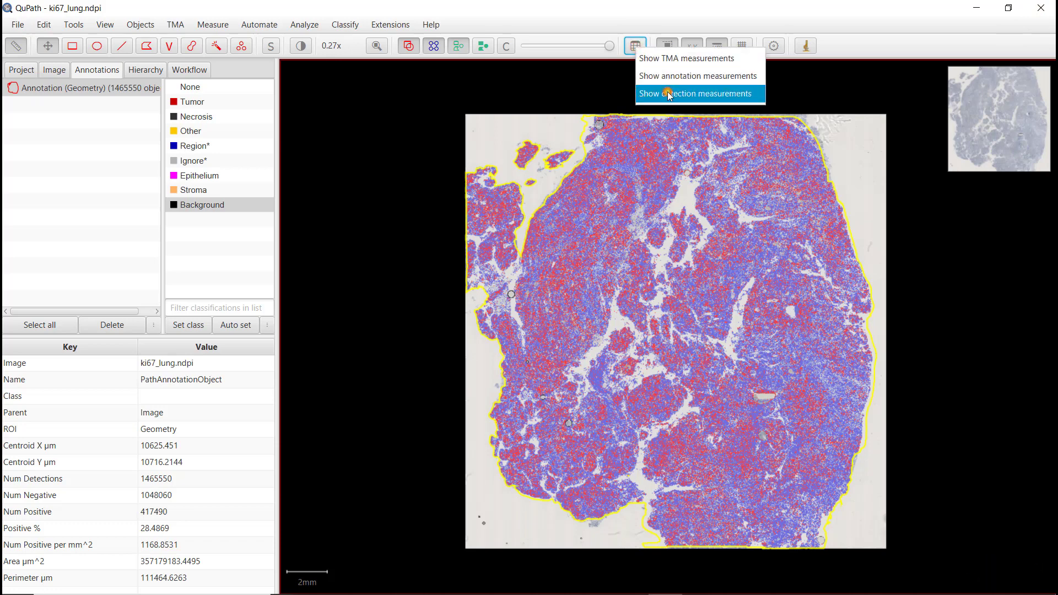
{"action": "left_click", "coordinate": [686, 88]}
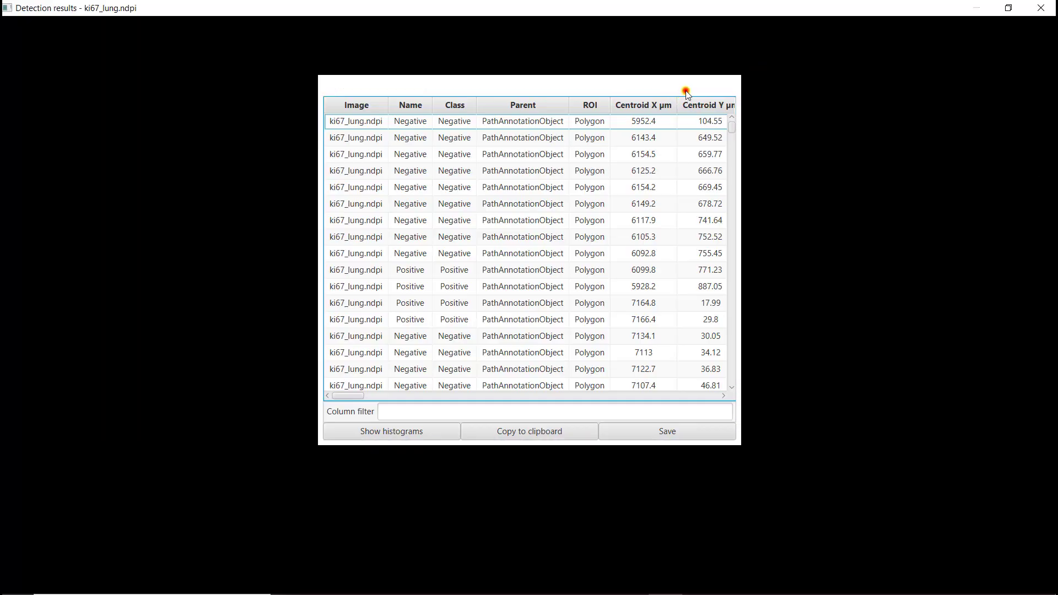
{"action": "left_click", "coordinate": [59, 43]}
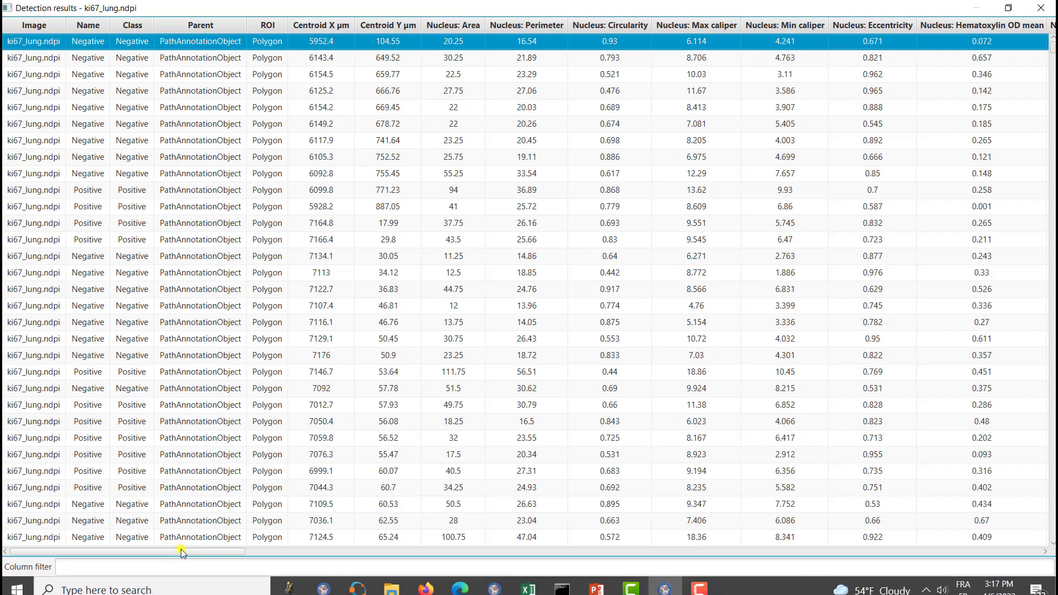
{"action": "left_click_drag", "start_coordinate": [180, 549], "coordinate": [371, 548]}
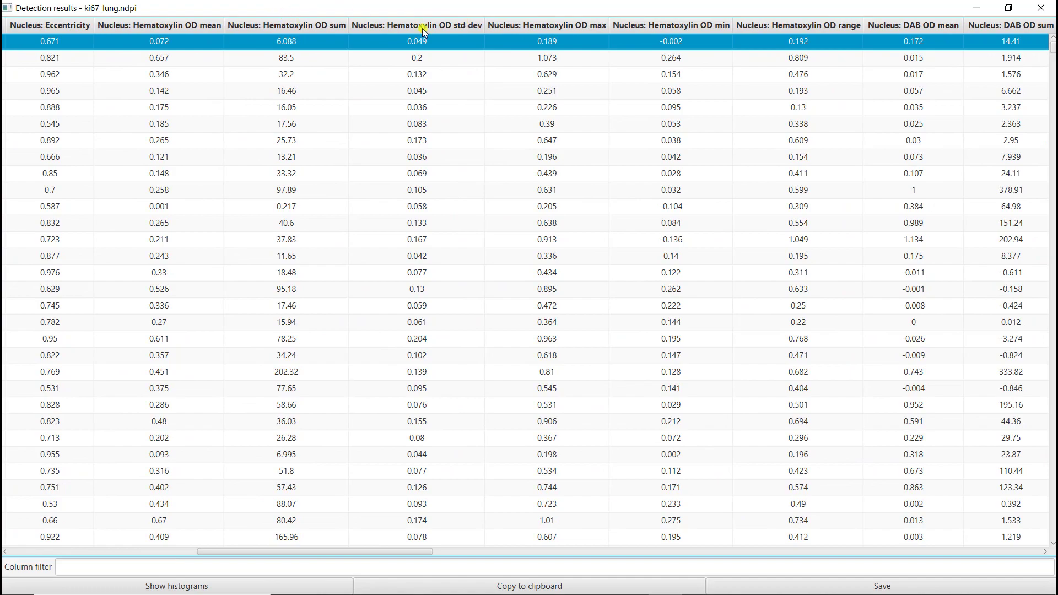
{"action": "mouse_move", "coordinate": [417, 552]}
{"action": "left_mouse_down"}
{"action": "mouse_move", "coordinate": [470, 551]}
{"action": "mouse_move", "coordinate": [610, 581]}
{"action": "mouse_move", "coordinate": [940, 572]}
{"action": "mouse_move", "coordinate": [869, 580]}
{"action": "mouse_move", "coordinate": [151, 557]}
{"action": "left_mouse_up"}
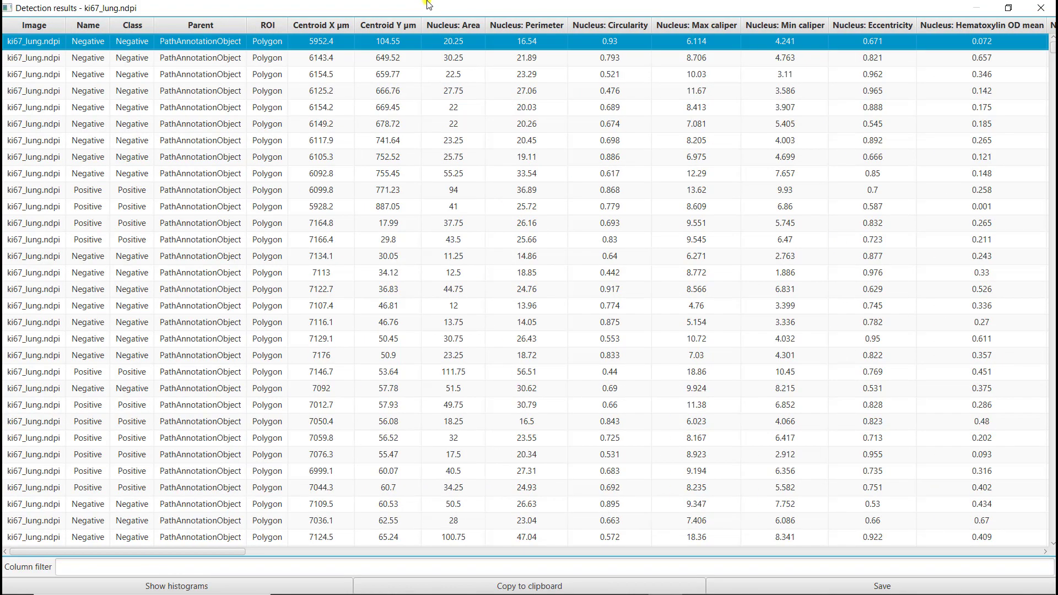
- Restore the detection results window to a smaller size beside the slide, locate its first listed cell, and inspect the detected cells up close
{"action": "left_click", "coordinate": [1009, 7]}
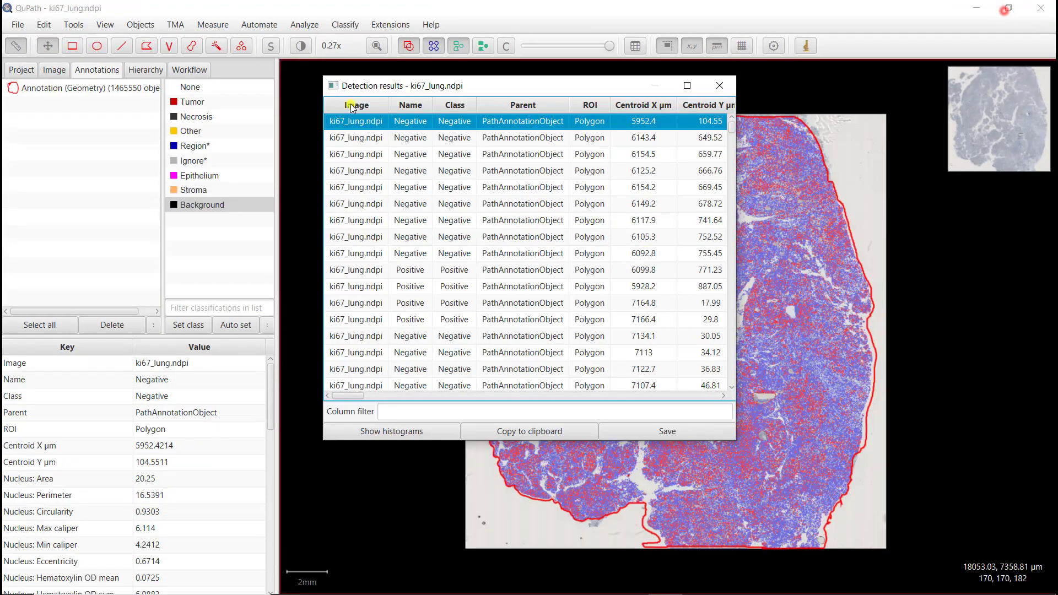
{"action": "left_click_drag", "start_coordinate": [488, 86], "coordinate": [213, 165]}
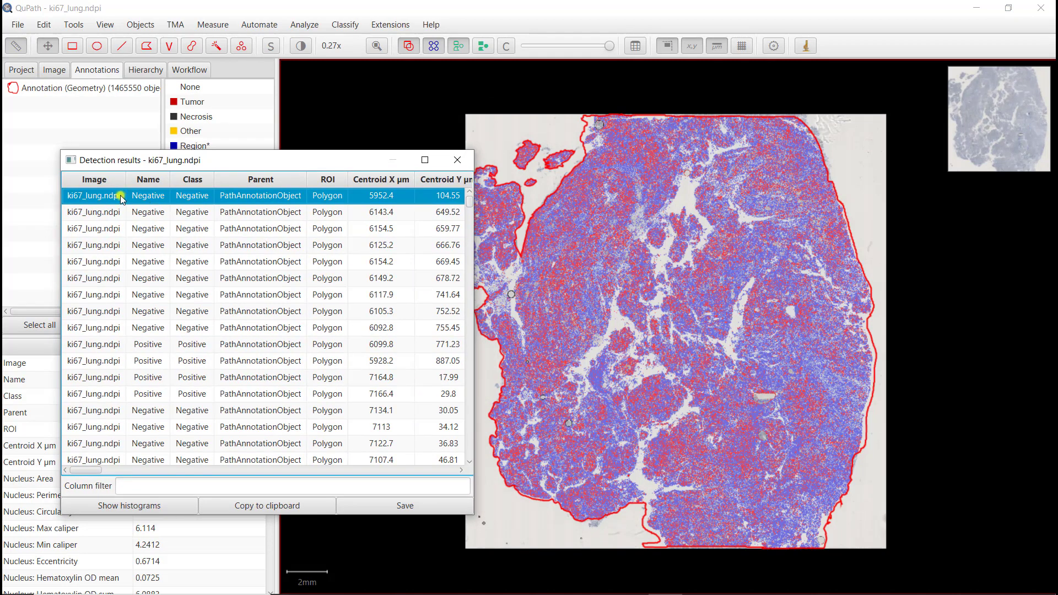
{"action": "left_click", "coordinate": [103, 196]}
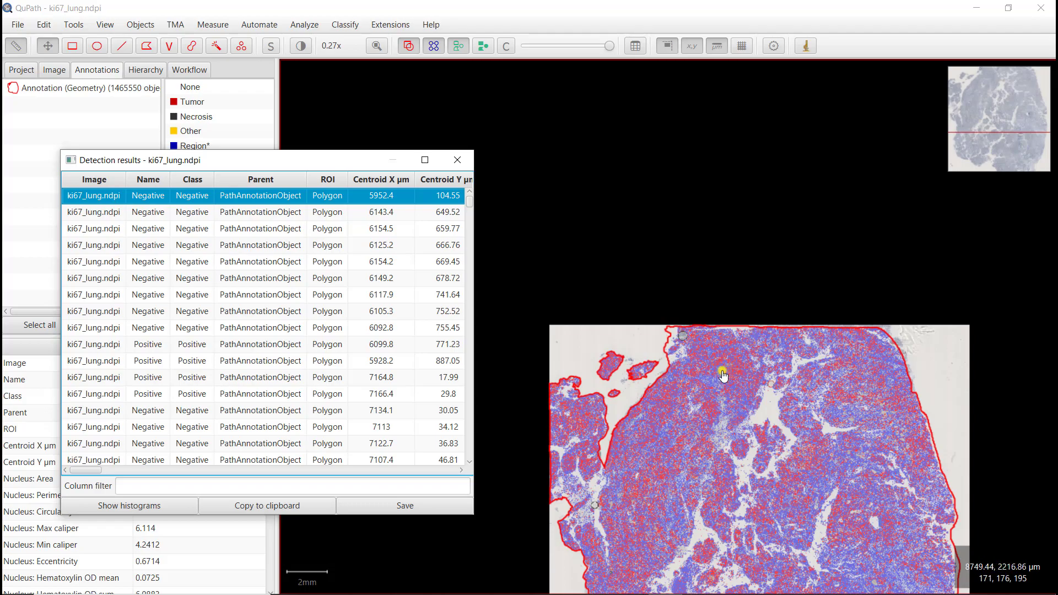
{"action": "scroll", "coordinate": [711, 386], "scroll_direction": "up", "scroll_amount": 4}
{"action": "scroll", "coordinate": [711, 435], "scroll_direction": "up", "scroll_amount": 8}
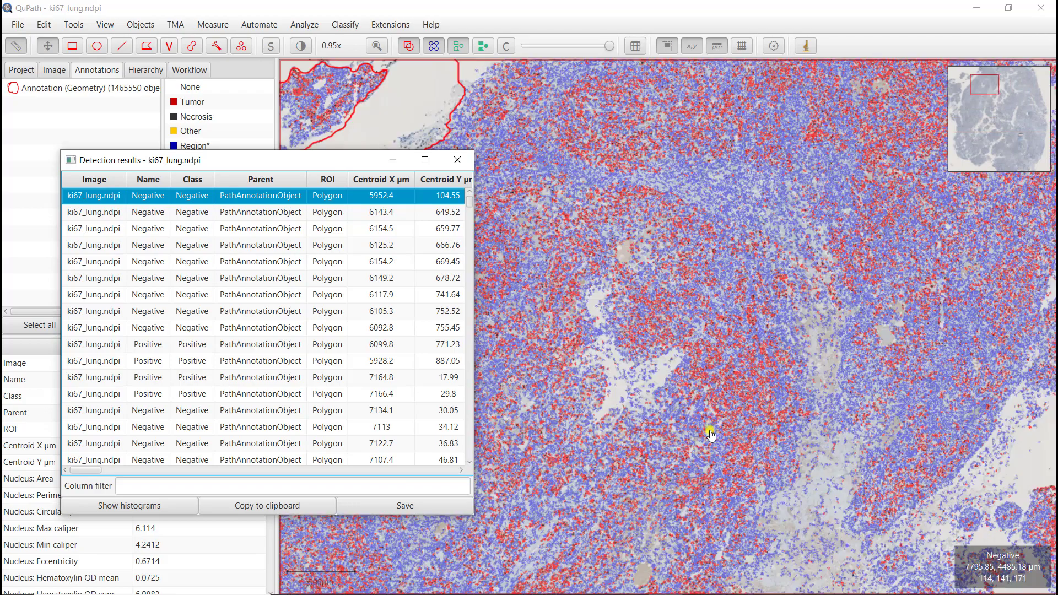
{"action": "scroll", "coordinate": [709, 438], "scroll_direction": "up", "scroll_amount": 3}
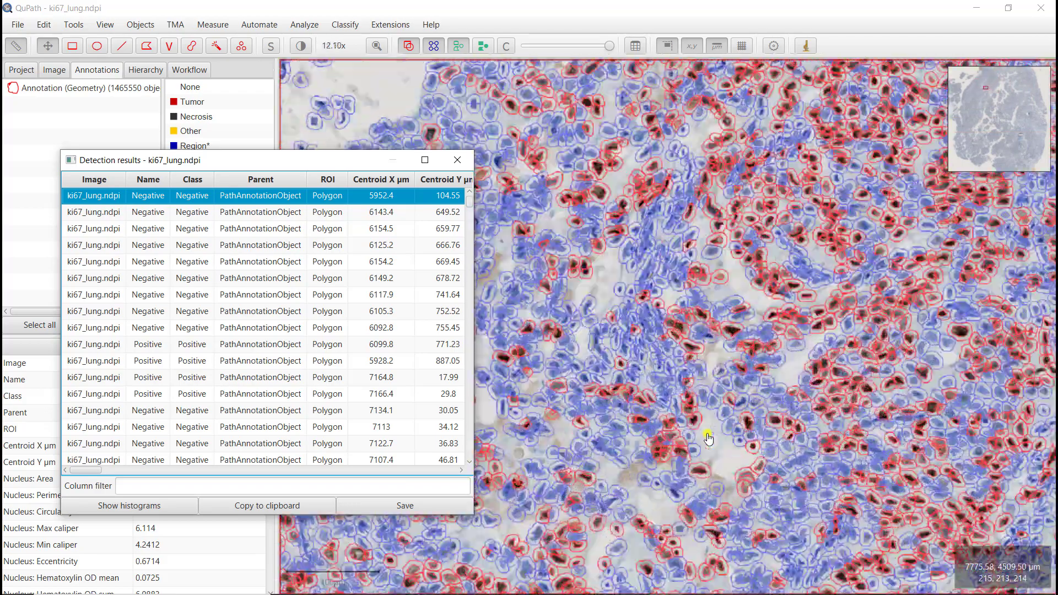
{"action": "scroll", "coordinate": [708, 438], "scroll_direction": "up", "scroll_amount": 2}
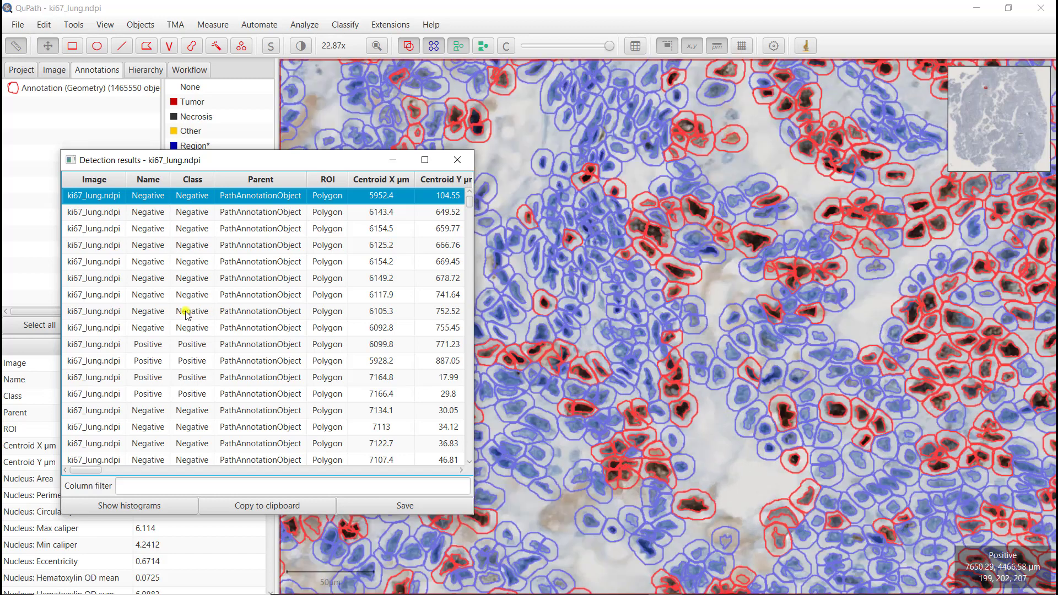
- Locate the negative cell at centroid X 6149.2 and the positive cell at 6099.8 on the slide from the detection table
{"action": "left_click", "coordinate": [109, 281]}
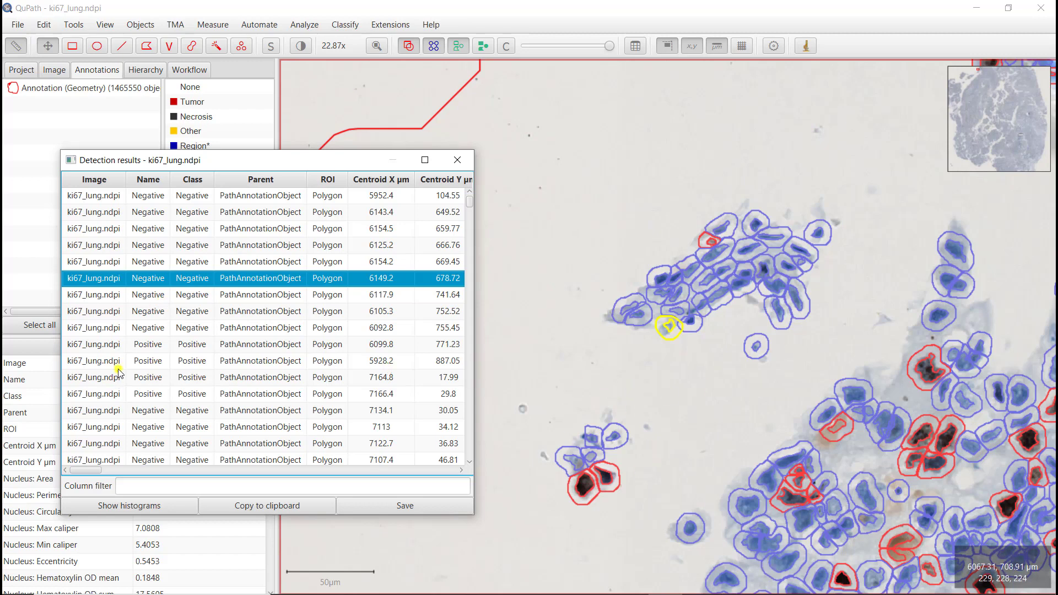
{"action": "left_click", "coordinate": [159, 346]}
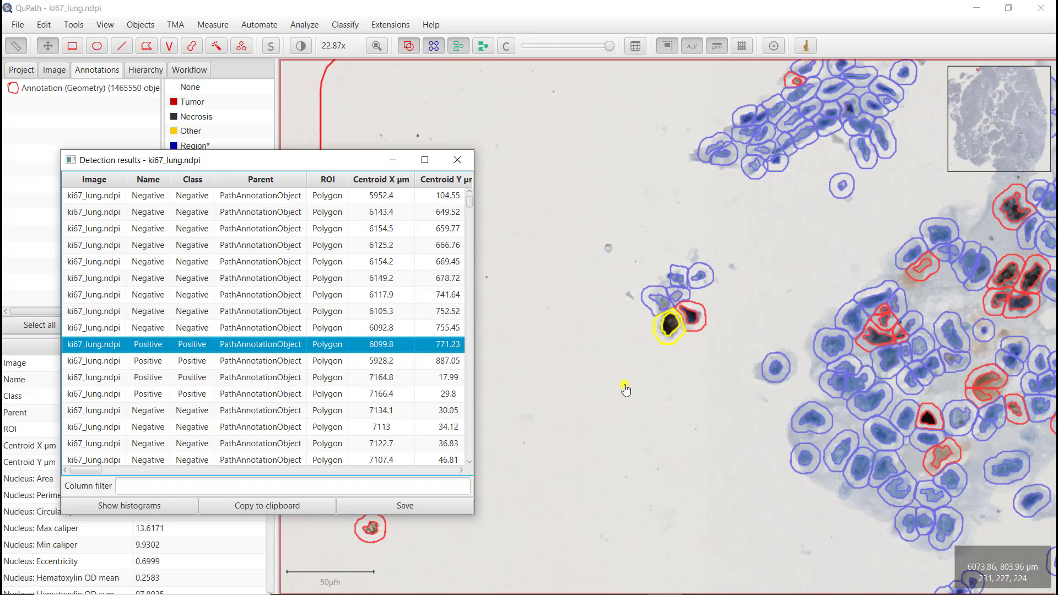
{"action": "scroll", "coordinate": [626, 390], "scroll_direction": "down", "scroll_amount": 10}
{"action": "scroll", "coordinate": [626, 390], "scroll_direction": "down", "scroll_amount": 3}
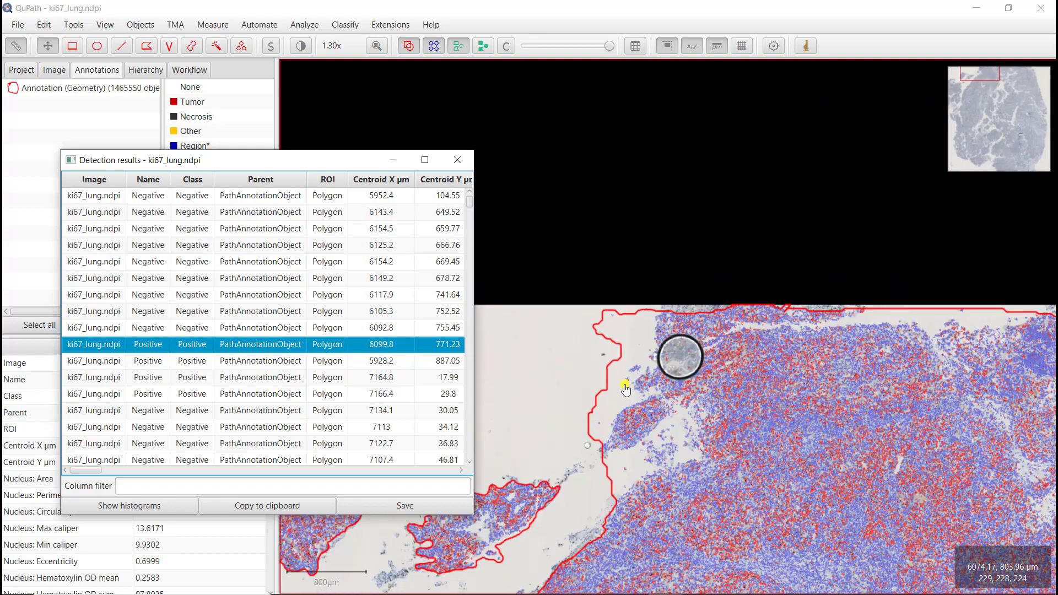